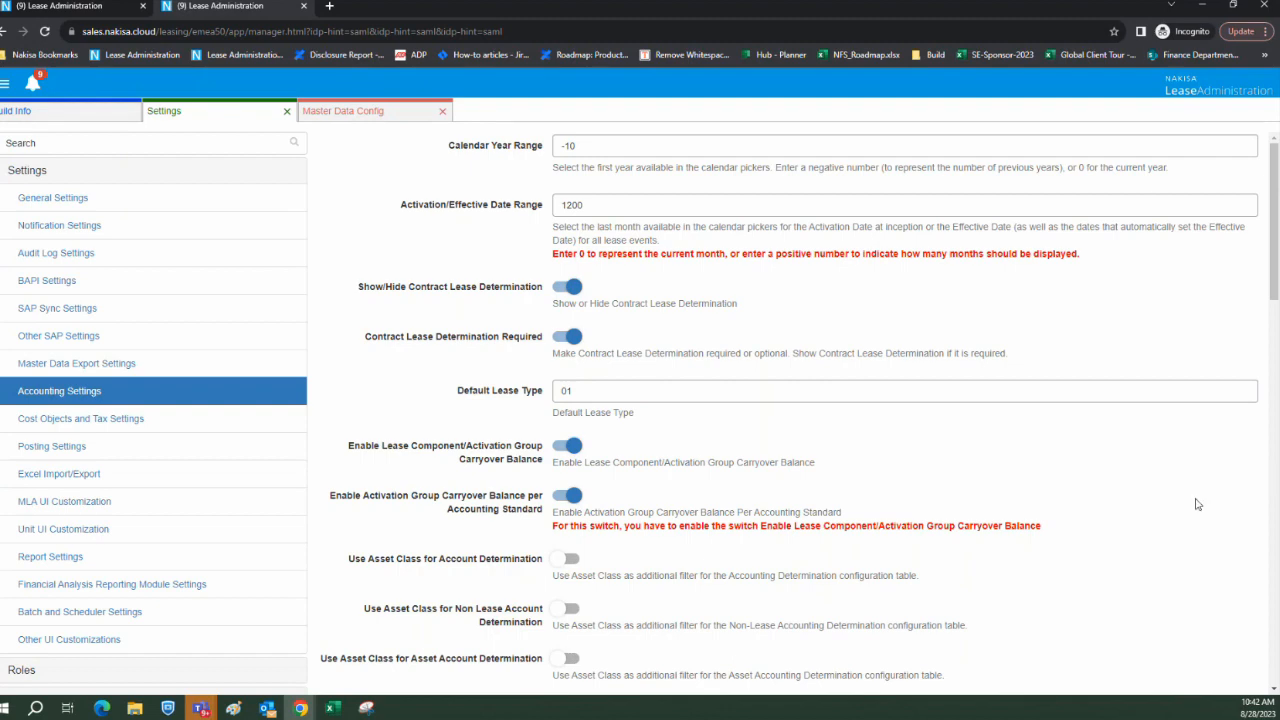
Look through the Accounting Settings for the Set "Modify Contract Rate" by Default switch.
{"action": "scroll", "coordinate": [1191, 498], "scroll_direction": "down", "scroll_amount": 2}
{"action": "scroll", "coordinate": [1191, 498], "scroll_direction": "down", "scroll_amount": 4}
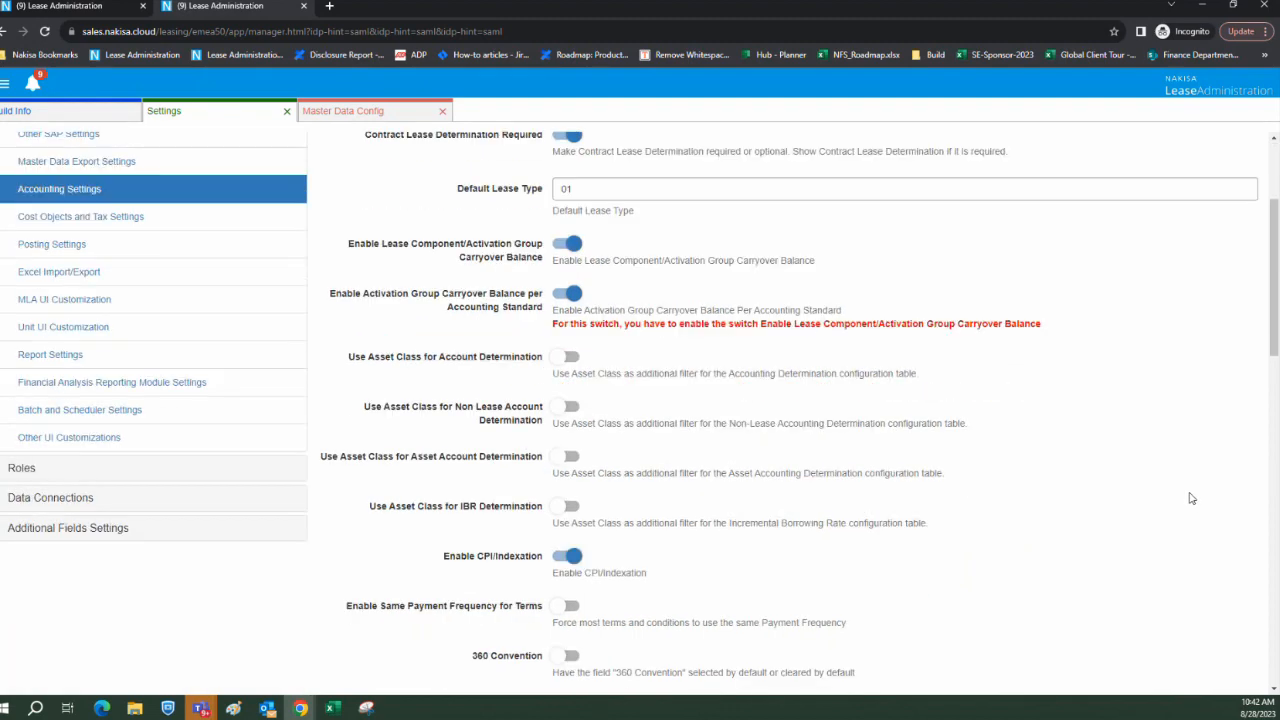
{"action": "scroll", "coordinate": [1191, 498], "scroll_direction": "down", "scroll_amount": 2}
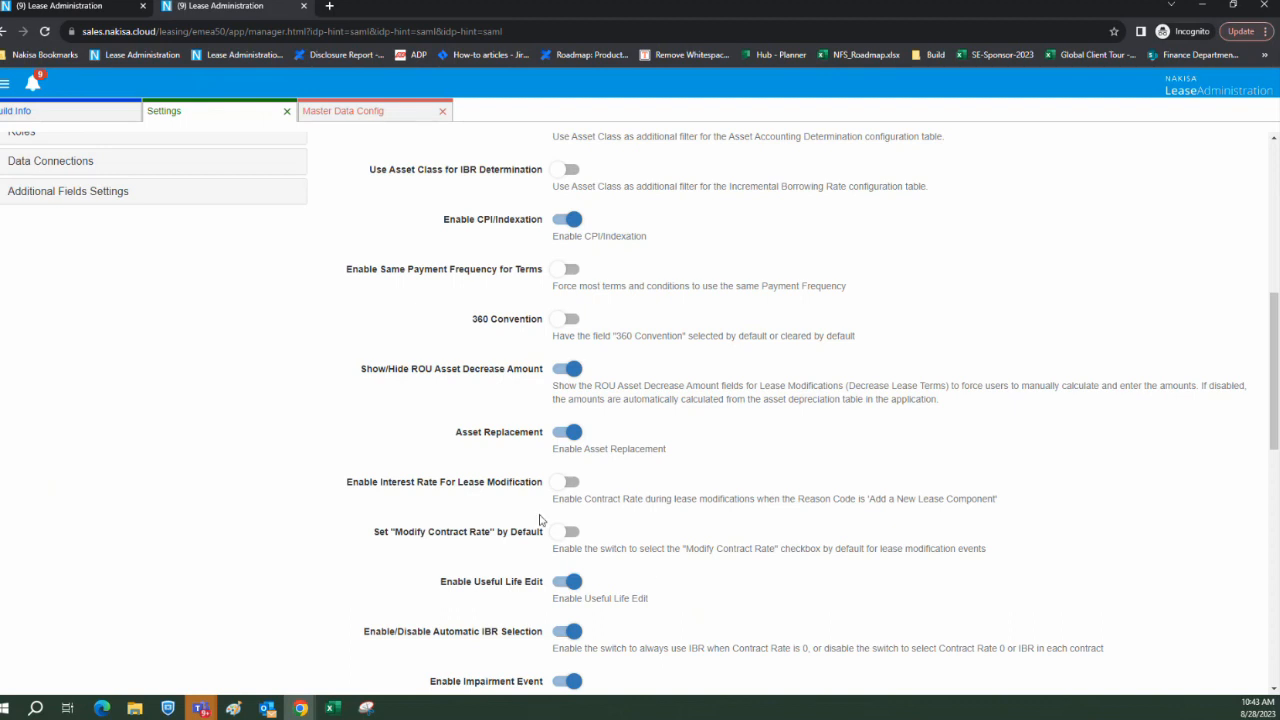
Switch to the lease application's browser tab and close the OH August 2023 activation group.
{"action": "left_click", "coordinate": [110, 10]}
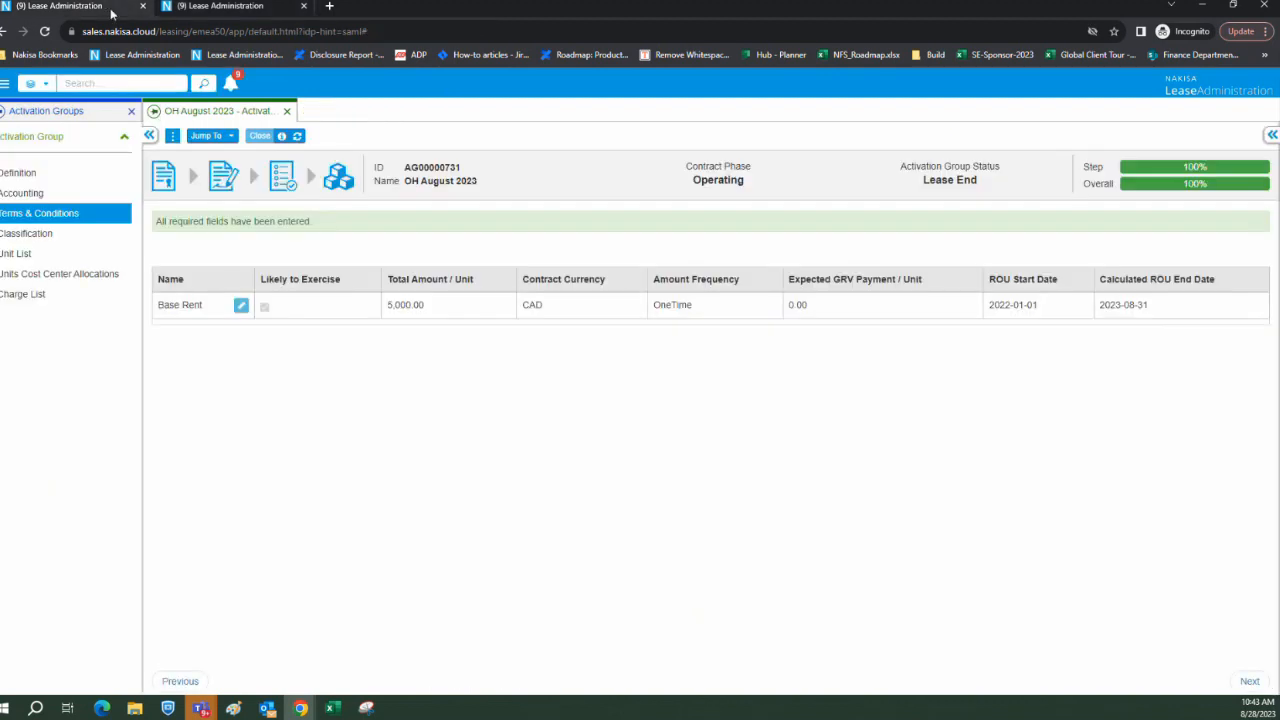
{"action": "left_click", "coordinate": [228, 141]}
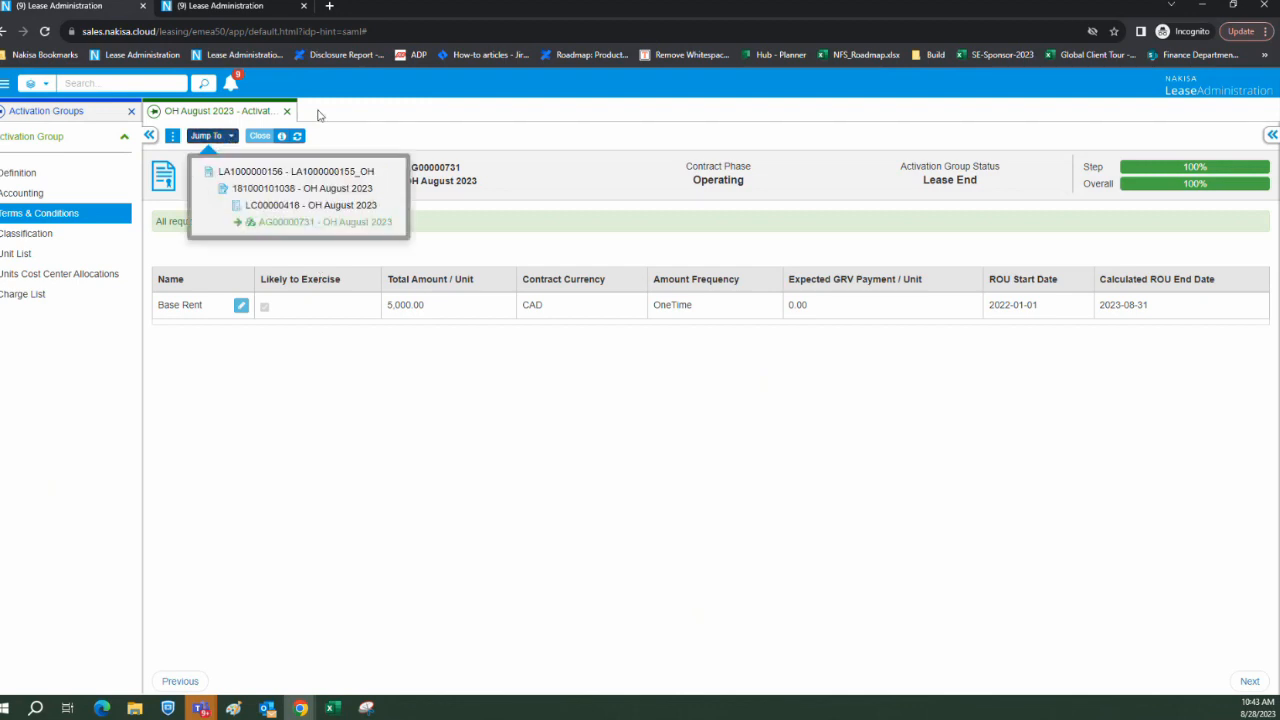
{"action": "left_click", "coordinate": [286, 111]}
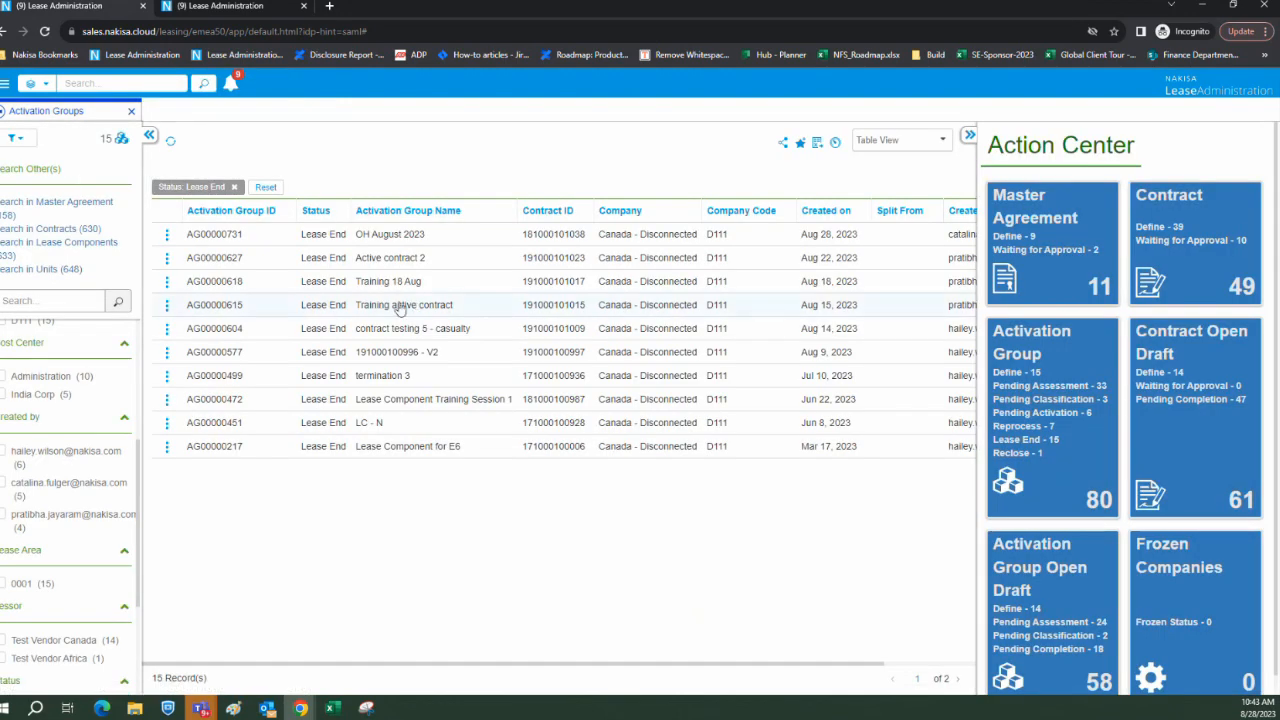
Remove the Lease End status filter from the activation groups list.
{"action": "left_click", "coordinate": [6, 86]}
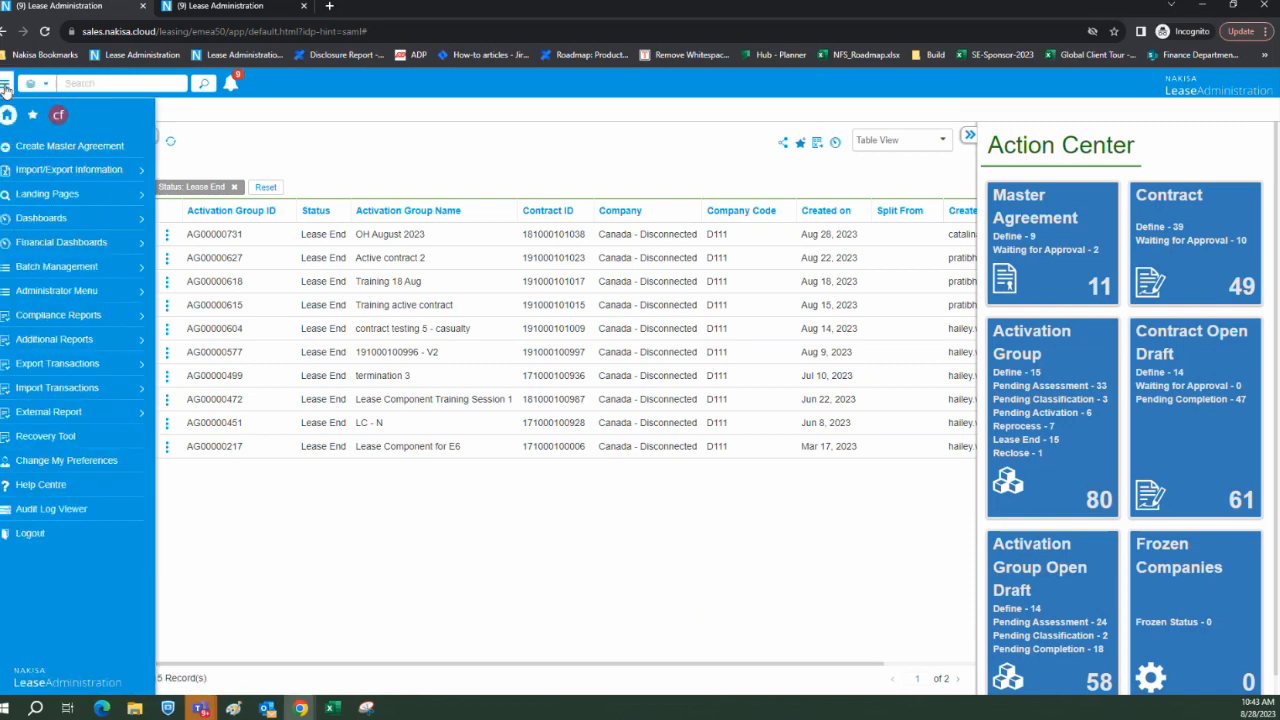
{"action": "left_click", "coordinate": [286, 569]}
{"action": "scroll", "coordinate": [97, 565], "scroll_direction": "down", "scroll_amount": 2}
{"action": "scroll", "coordinate": [97, 565], "scroll_direction": "down", "scroll_amount": 2}
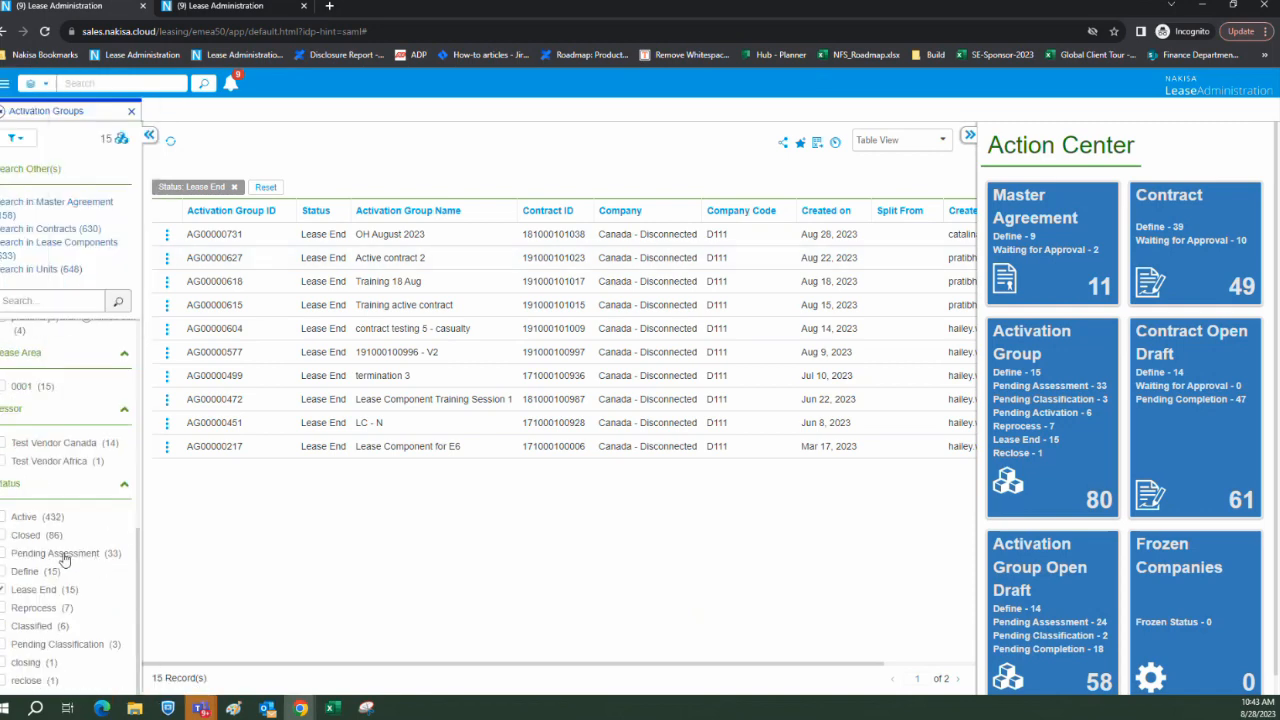
{"action": "left_click", "coordinate": [20, 591]}
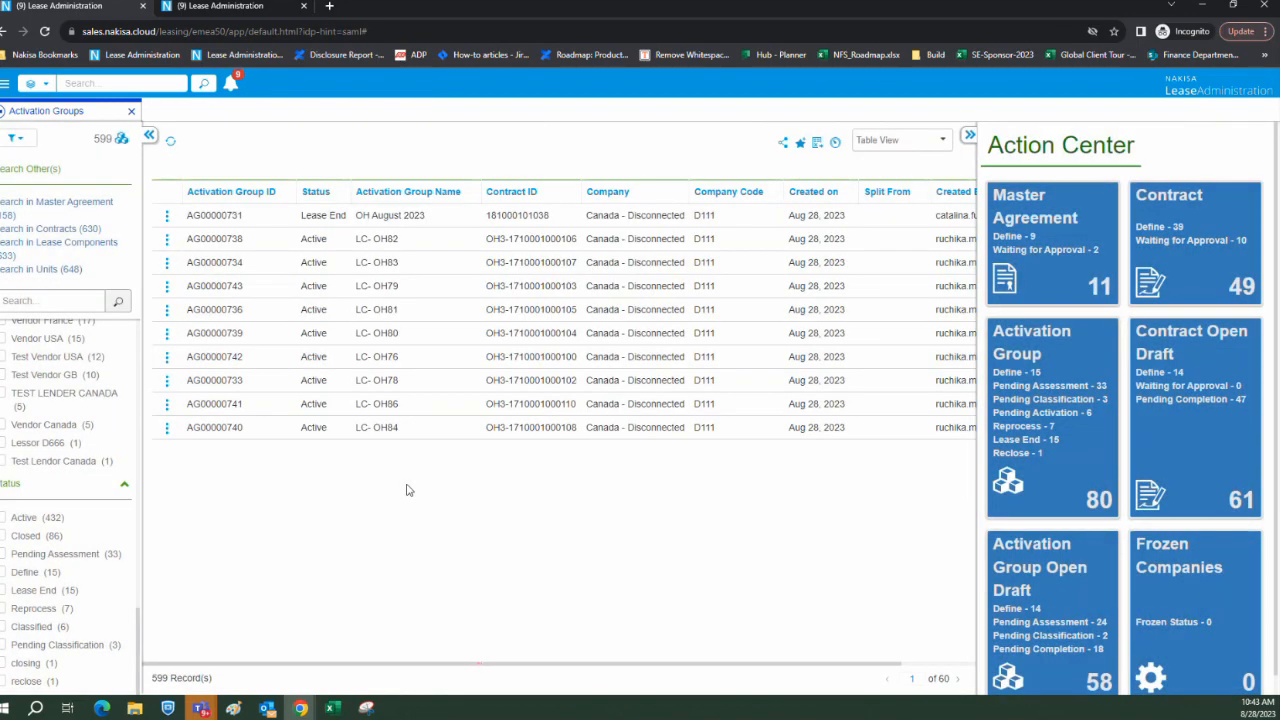
Open the activation group LC- OH82 and go from it to its parent contract, CONTRACT DEMO 0096.
{"action": "left_click", "coordinate": [396, 241]}
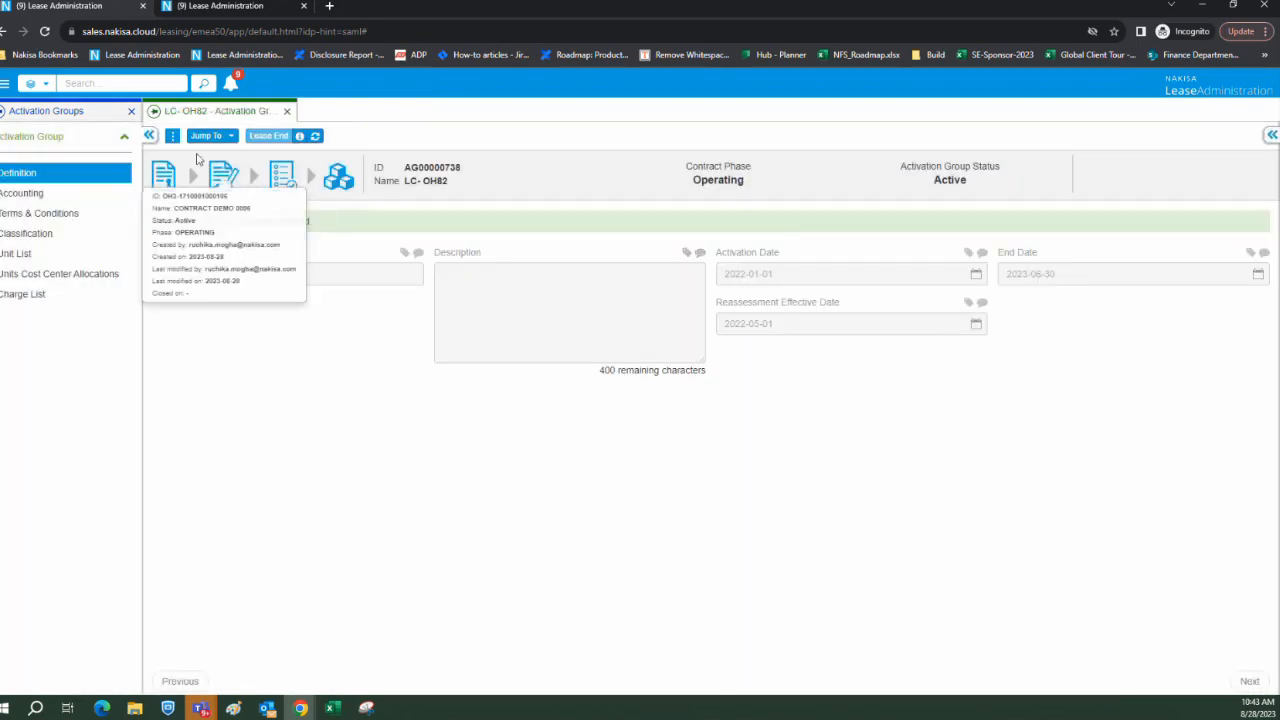
{"action": "left_click", "coordinate": [173, 136]}
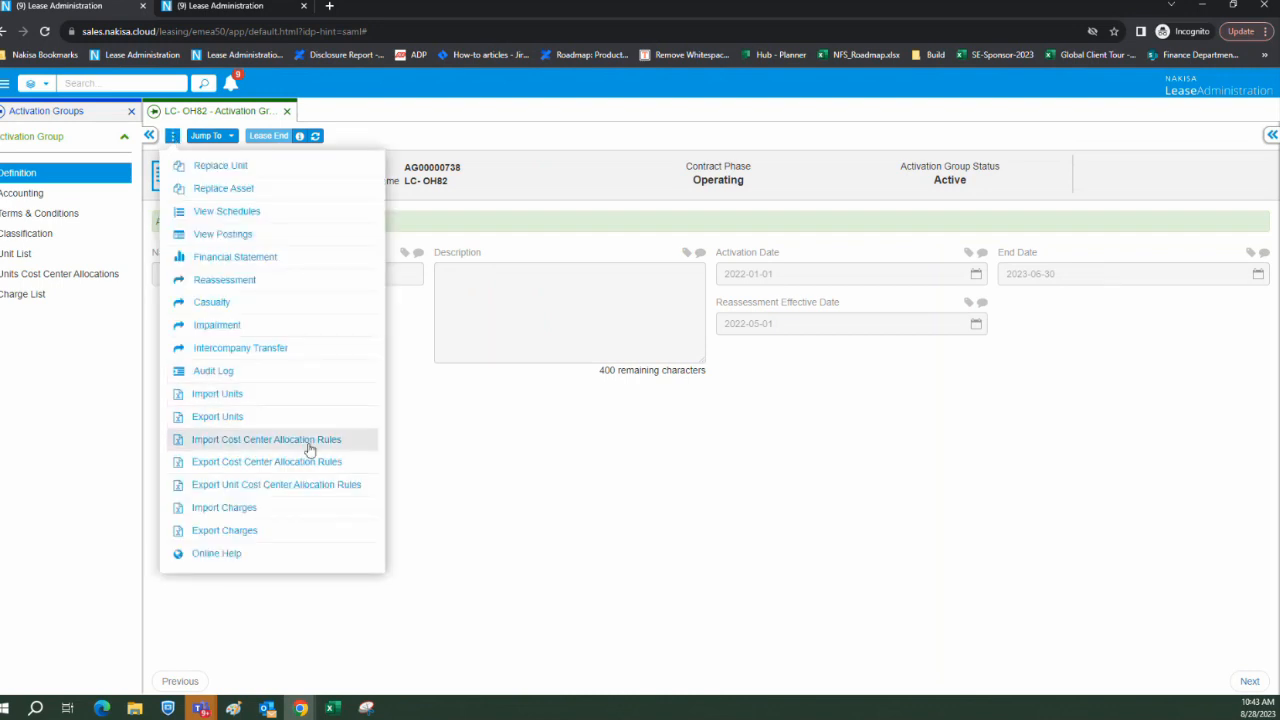
{"action": "left_click", "coordinate": [411, 371]}
{"action": "left_click", "coordinate": [206, 137]}
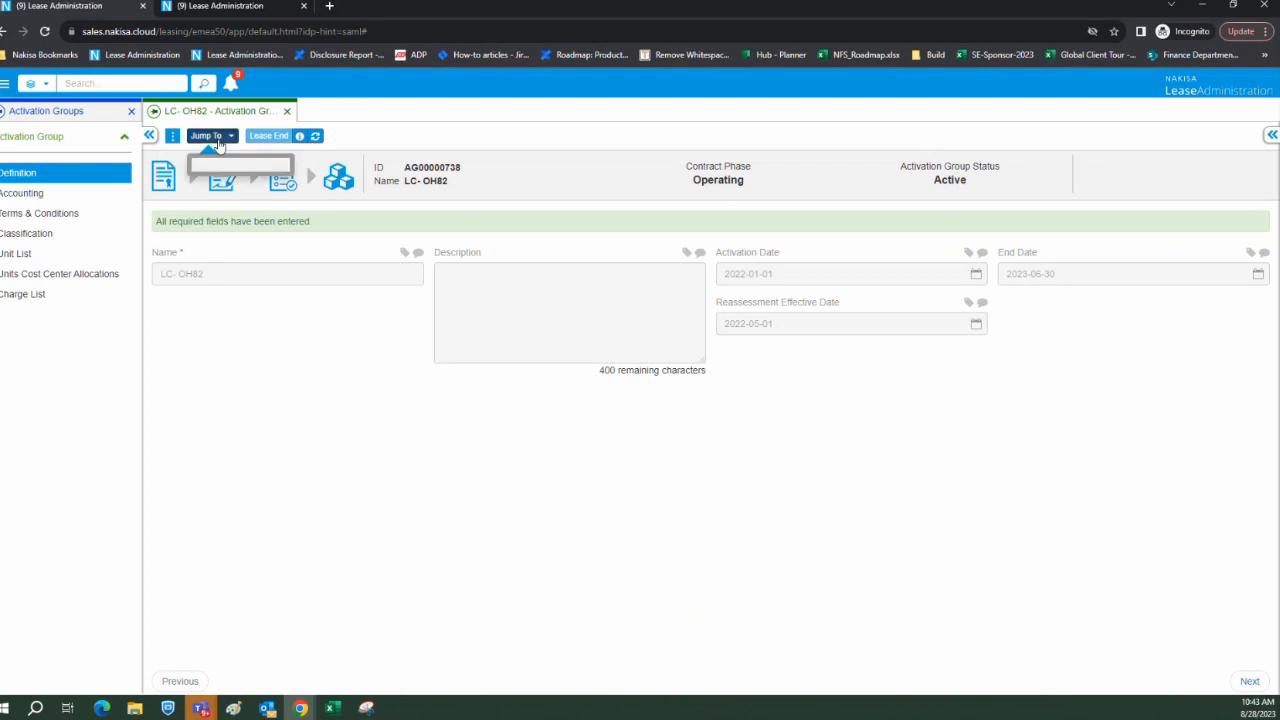
{"action": "left_click", "coordinate": [280, 189]}
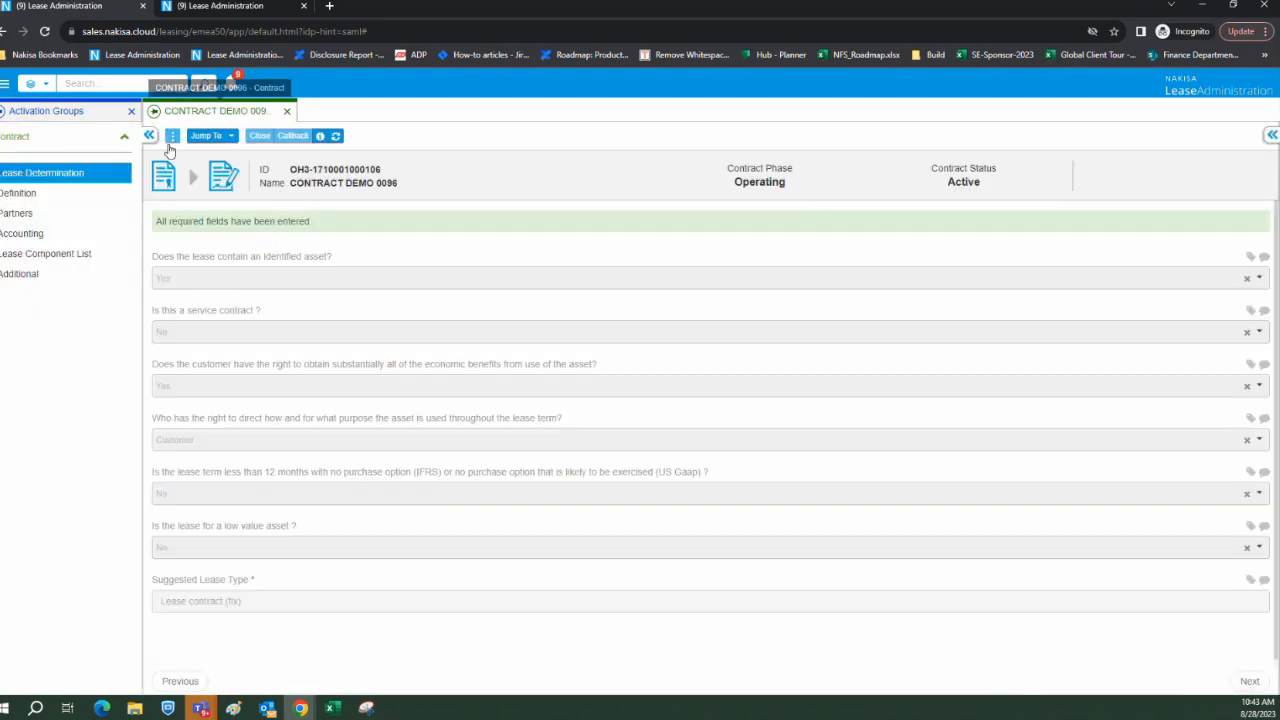
Check the Modify Contract Rate checkbox's default in the contract's Lease Modification form and cancel the form.
{"action": "left_click", "coordinate": [173, 137]}
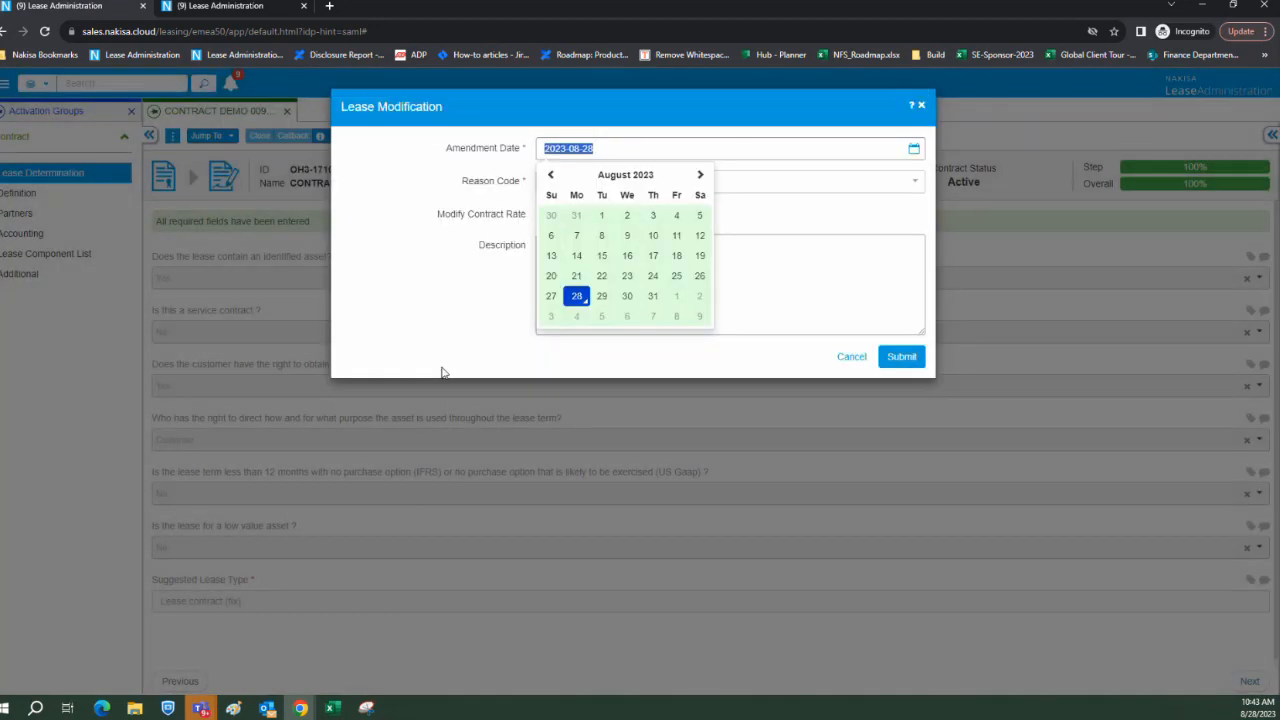
{"action": "left_click", "coordinate": [443, 373]}
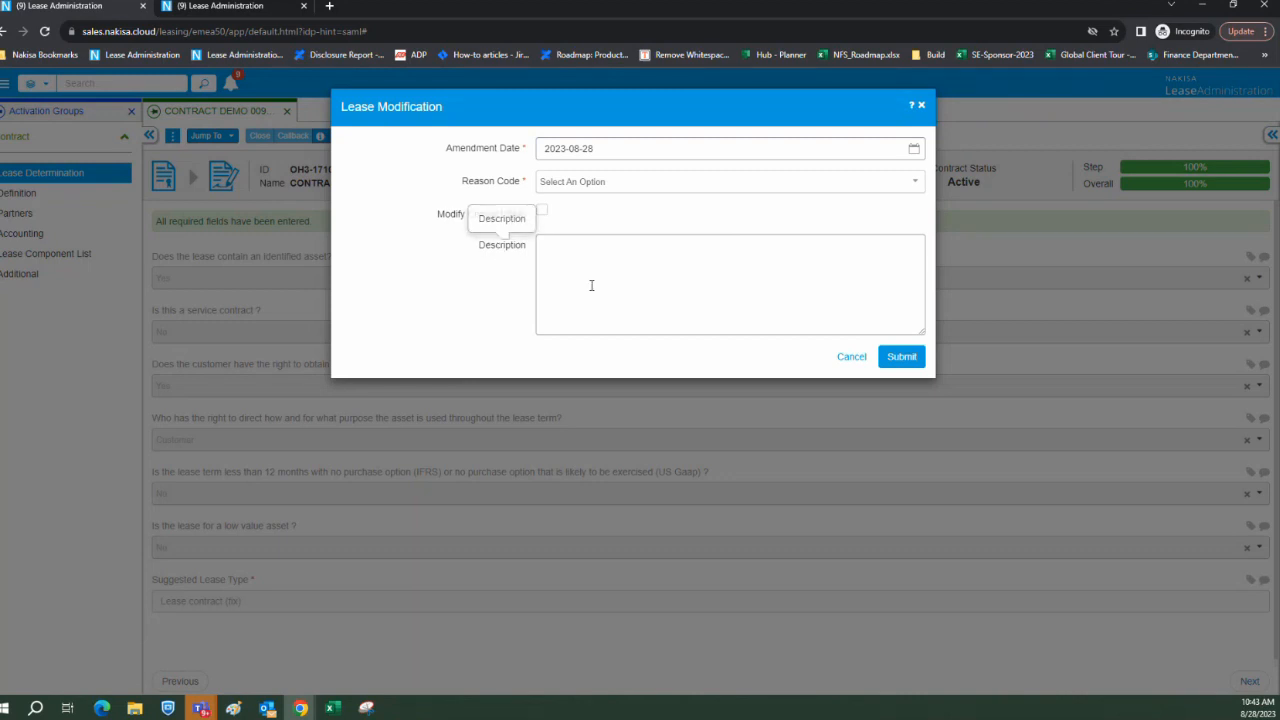
{"action": "left_click", "coordinate": [840, 356]}
Enable the Set "Modify Contract Rate" by Default switch in the Accounting Settings and save the settings.
{"action": "left_click", "coordinate": [257, 6]}
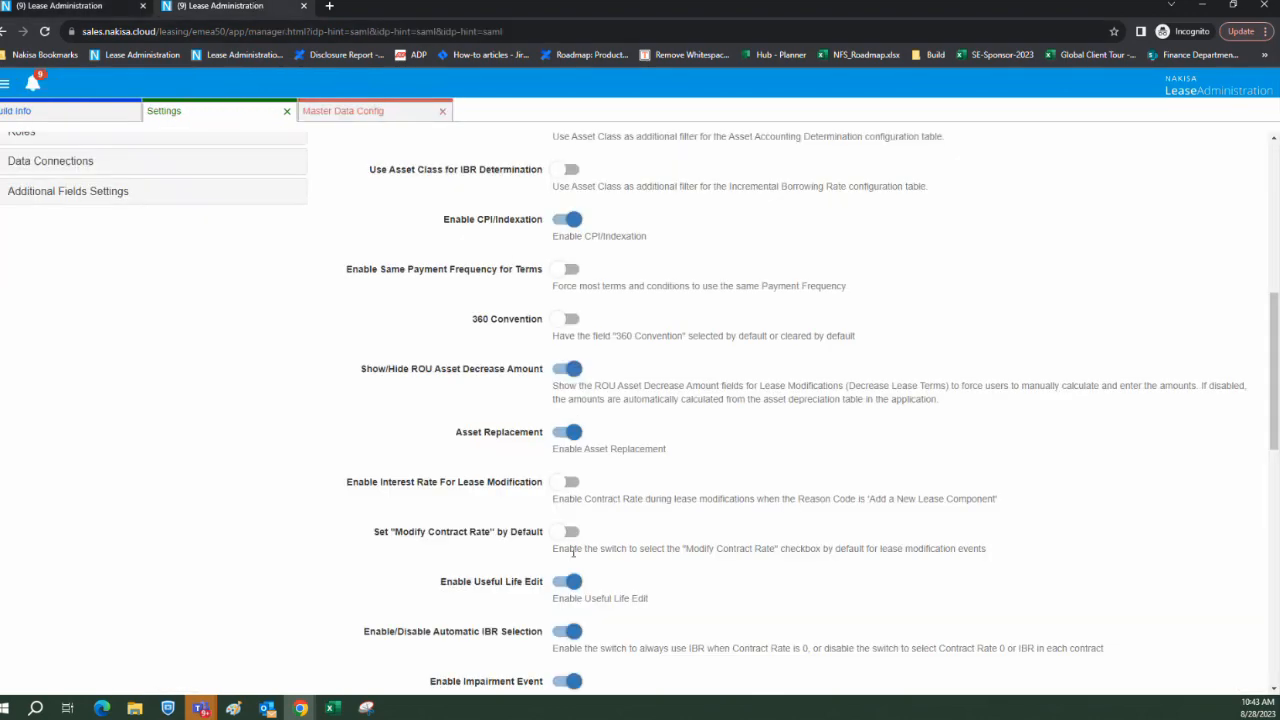
{"action": "left_click", "coordinate": [582, 534]}
{"action": "scroll", "coordinate": [947, 517], "scroll_direction": "down", "scroll_amount": 2}
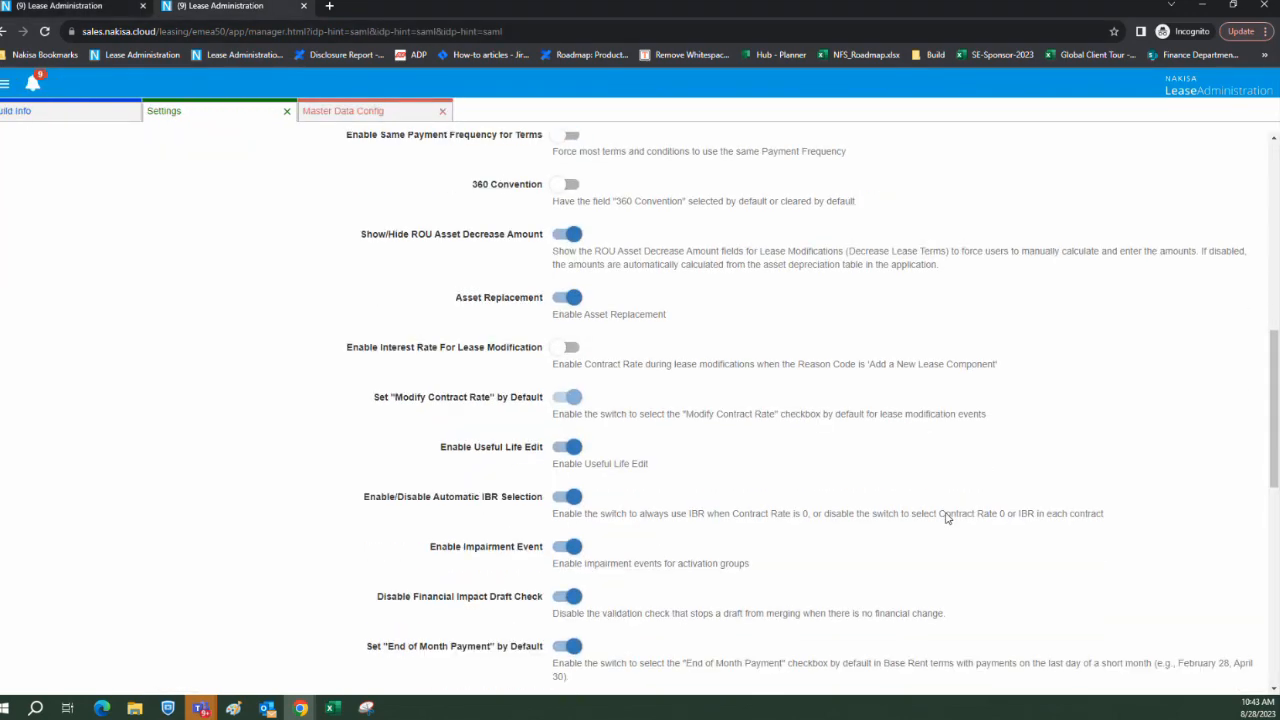
{"action": "scroll", "coordinate": [947, 517], "scroll_direction": "down", "scroll_amount": 8}
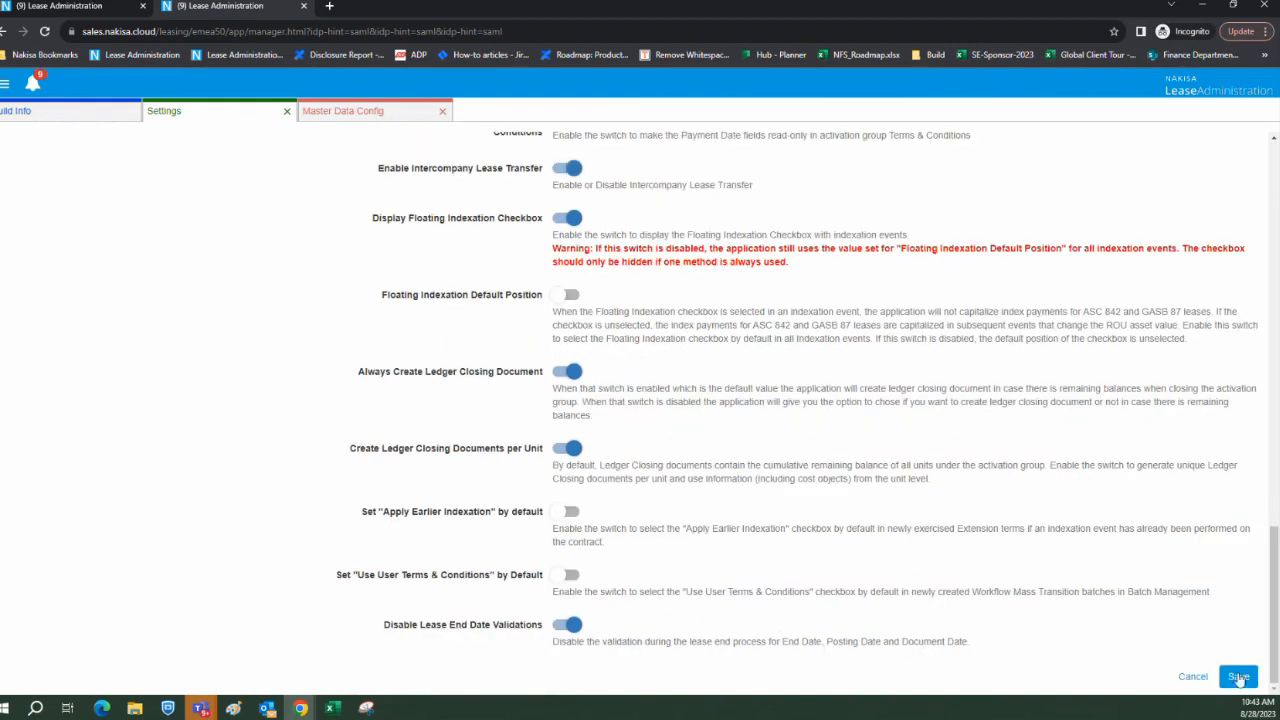
{"action": "left_click", "coordinate": [1238, 677]}
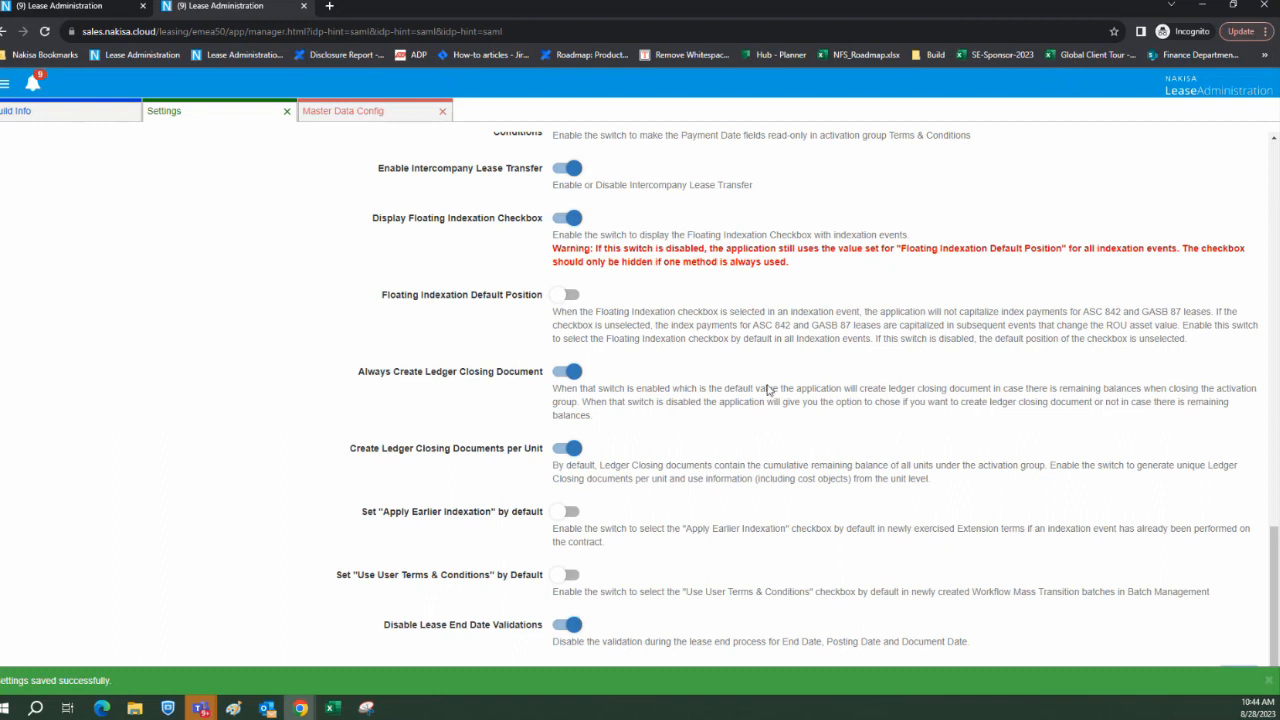
Reopen the contract's Lease Modification form to check the effect of the new switch on Modify Contract Rate, and cancel it.
{"action": "left_click", "coordinate": [64, 8]}
{"action": "left_click", "coordinate": [172, 137]}
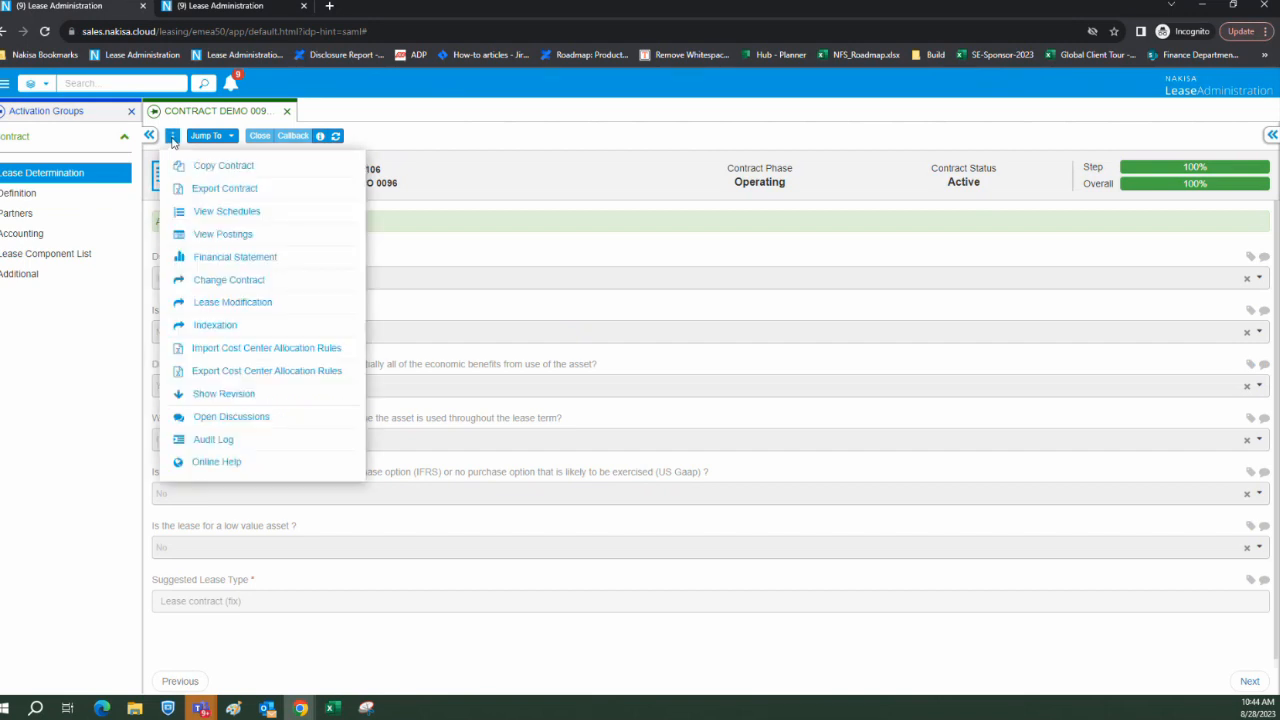
{"action": "left_click", "coordinate": [274, 310]}
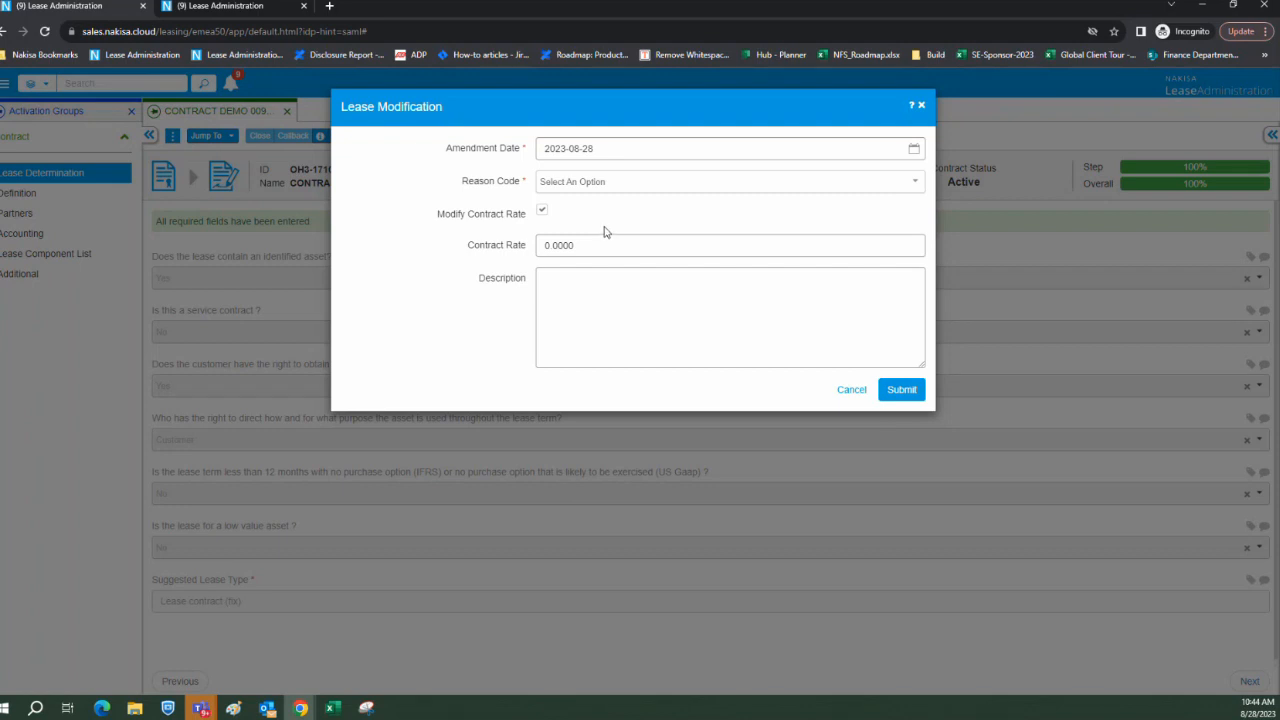
{"action": "left_click", "coordinate": [858, 391]}
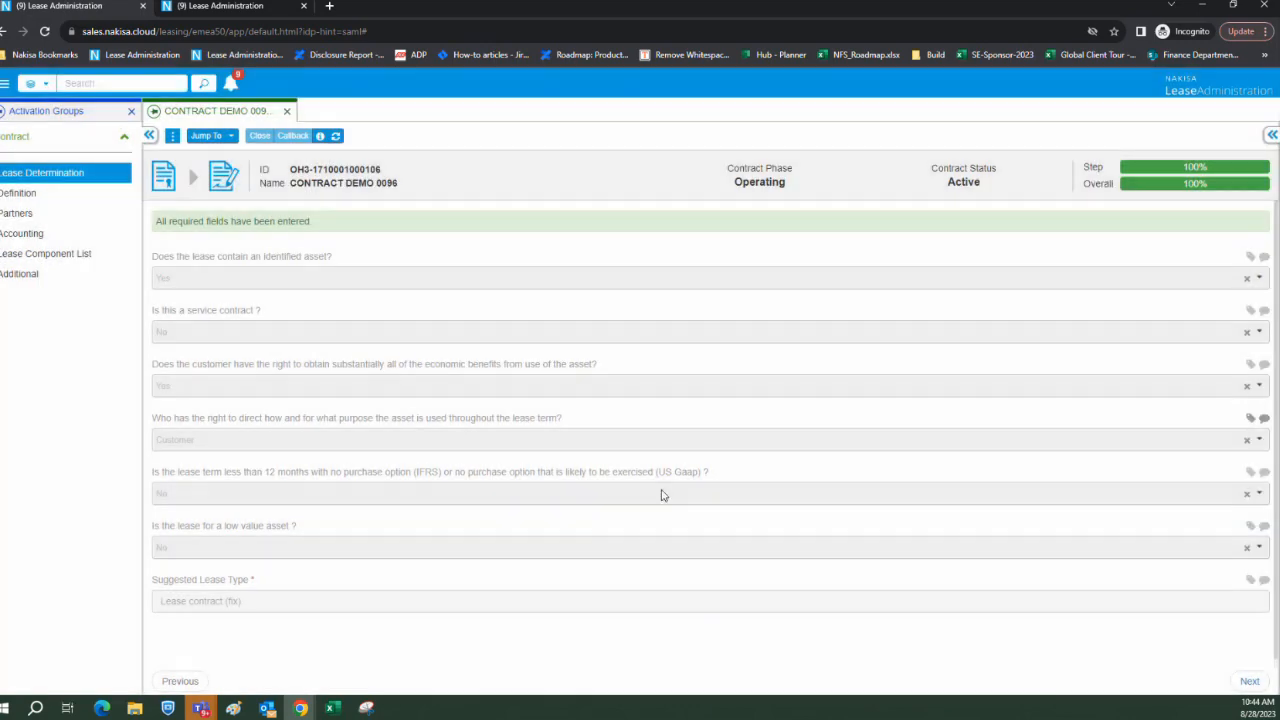
Review the New Default Switches slide in the presentation window and return to the lease application.
{"action": "mouse_move", "coordinate": [300, 708]}
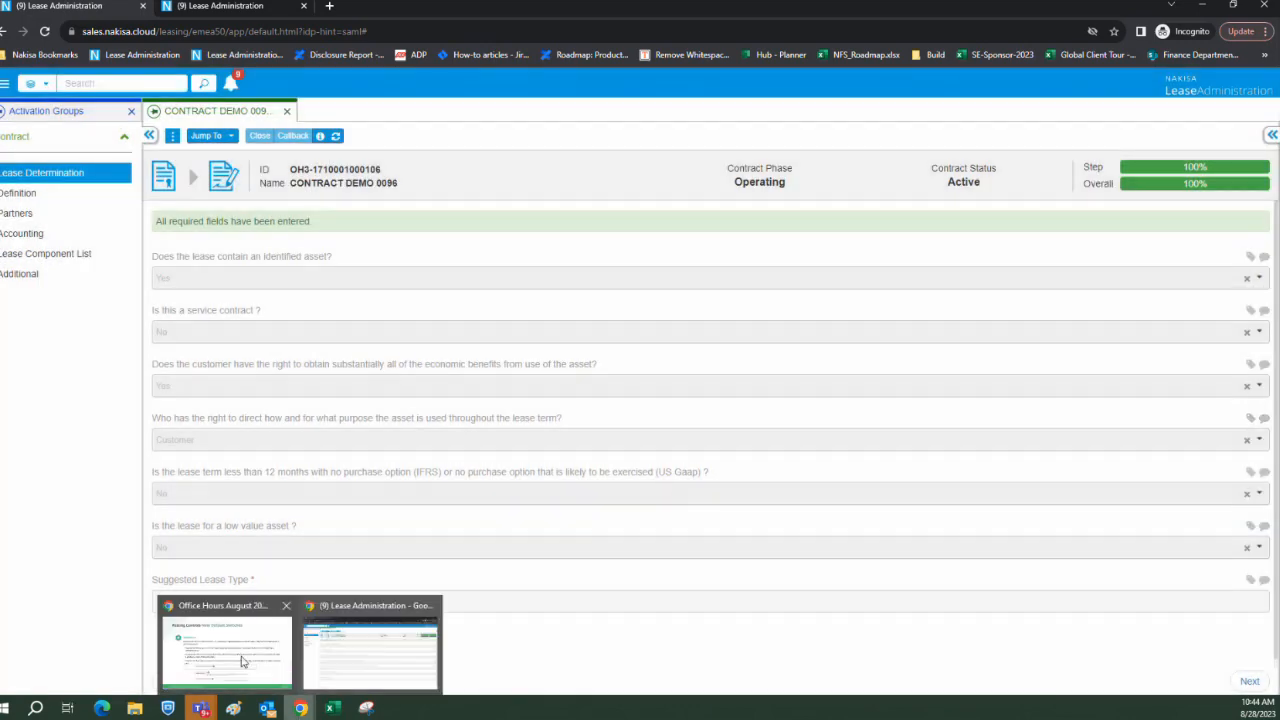
{"action": "left_click", "coordinate": [242, 661]}
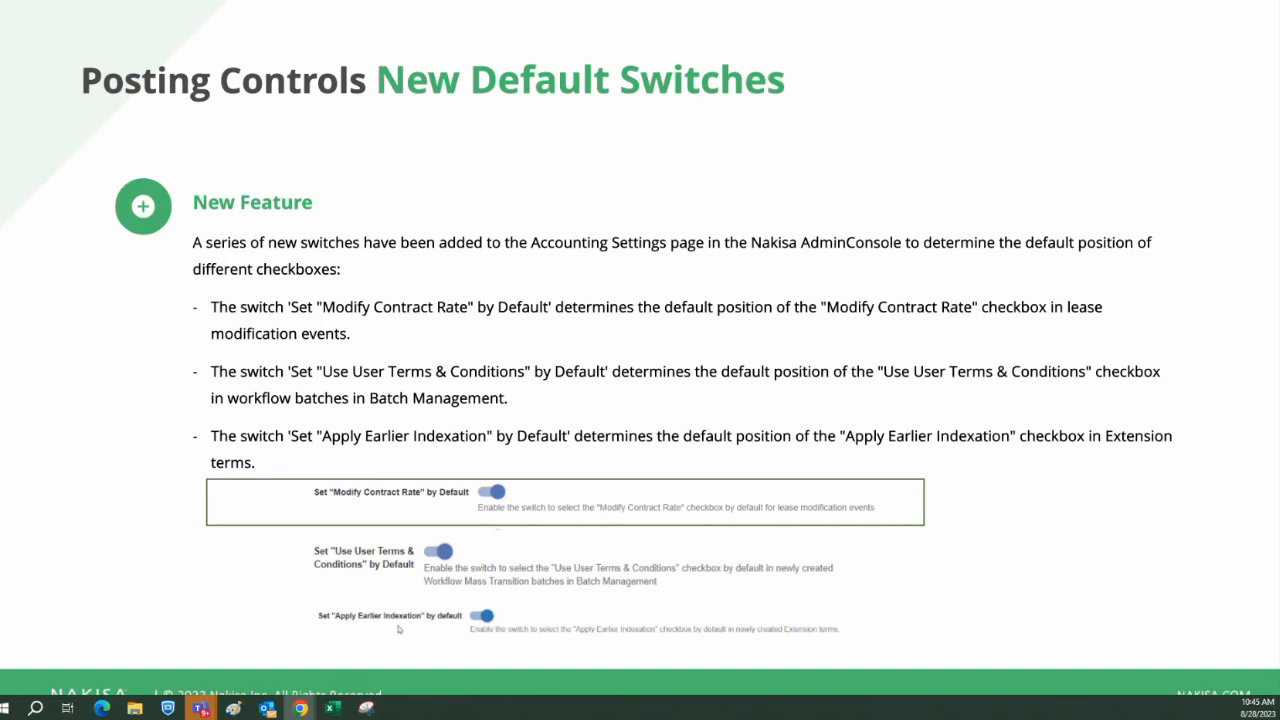
{"action": "left_click", "coordinate": [308, 713]}
{"action": "left_click", "coordinate": [343, 648]}
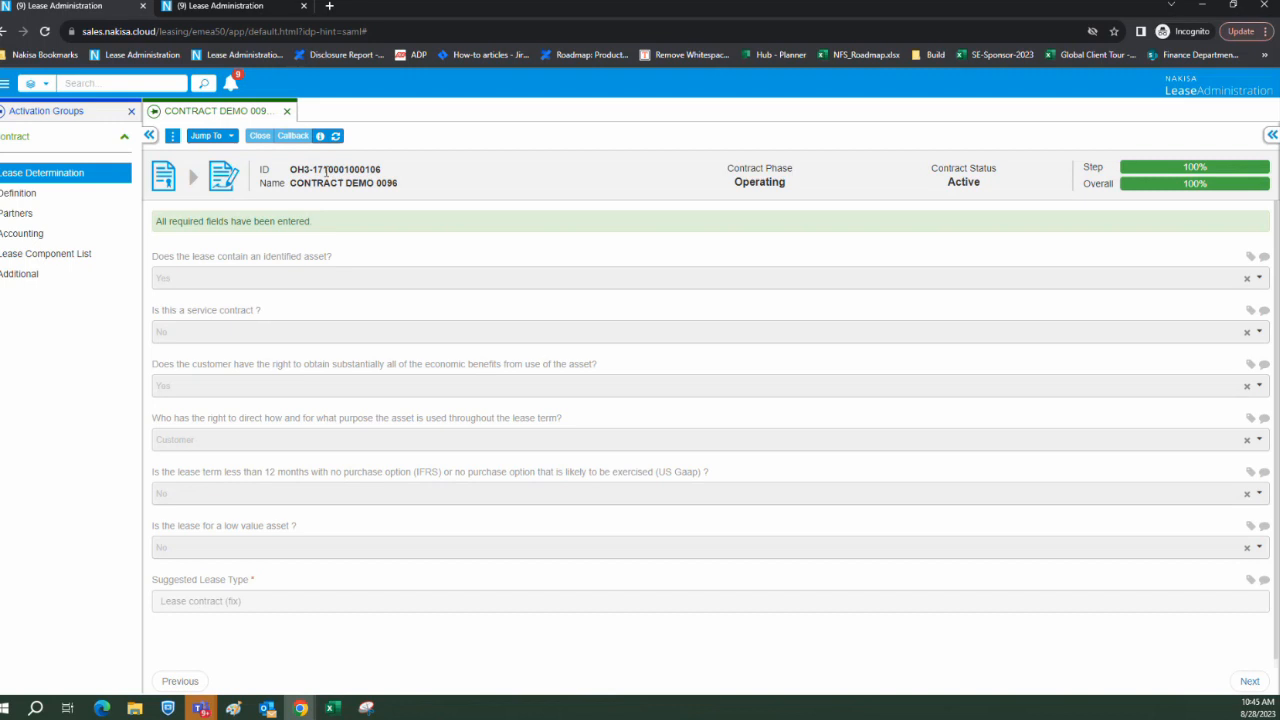
Close the contract and open the Batch Management list of batches.
{"action": "left_click", "coordinate": [289, 111]}
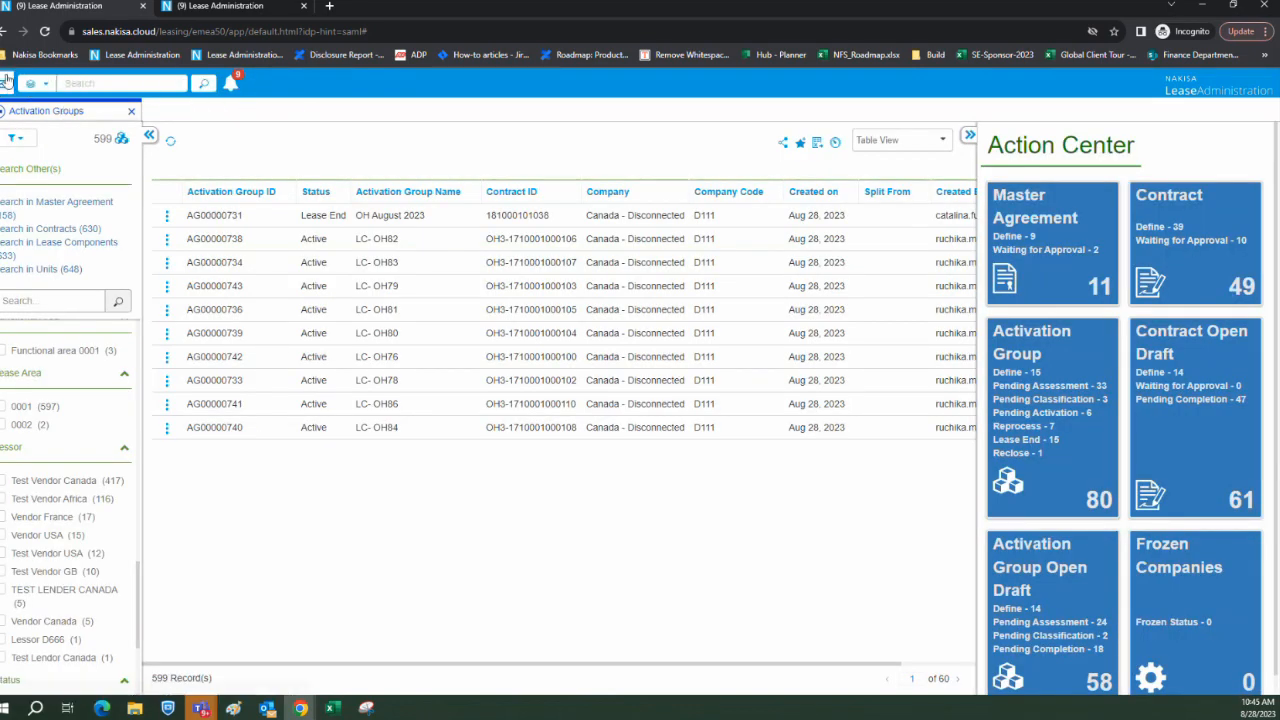
{"action": "left_click", "coordinate": [6, 82]}
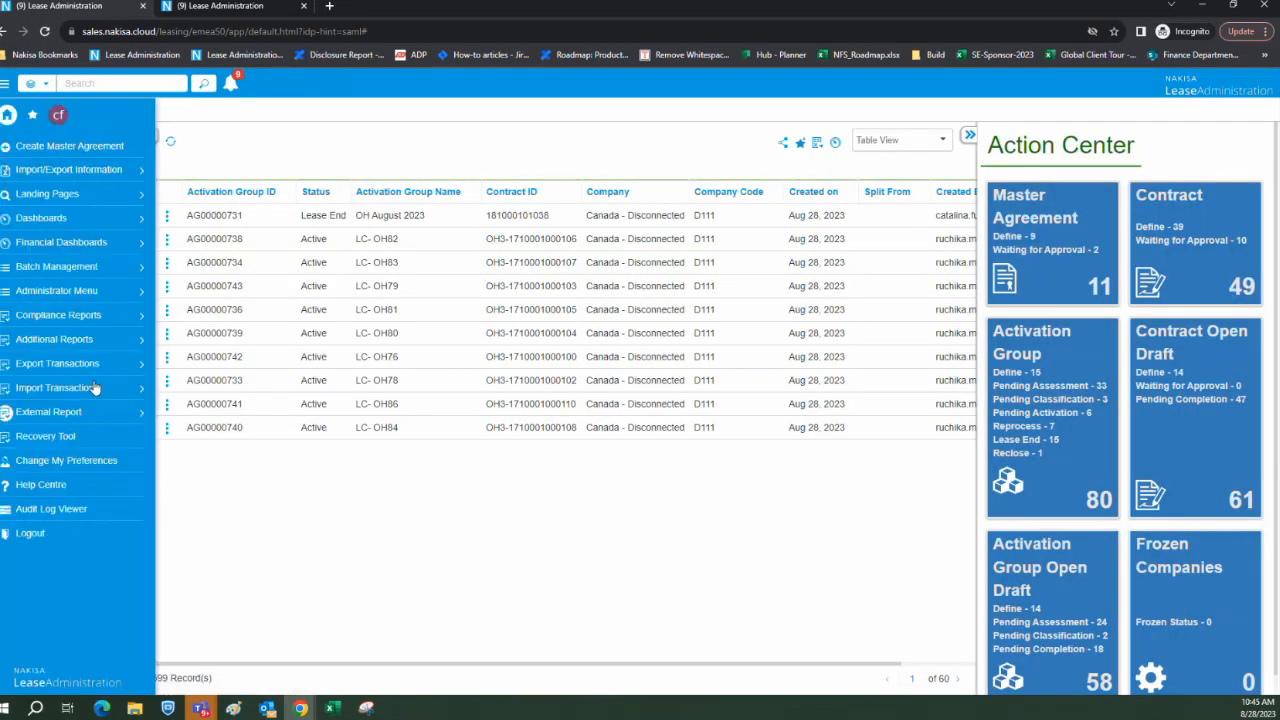
{"action": "left_click", "coordinate": [115, 268]}
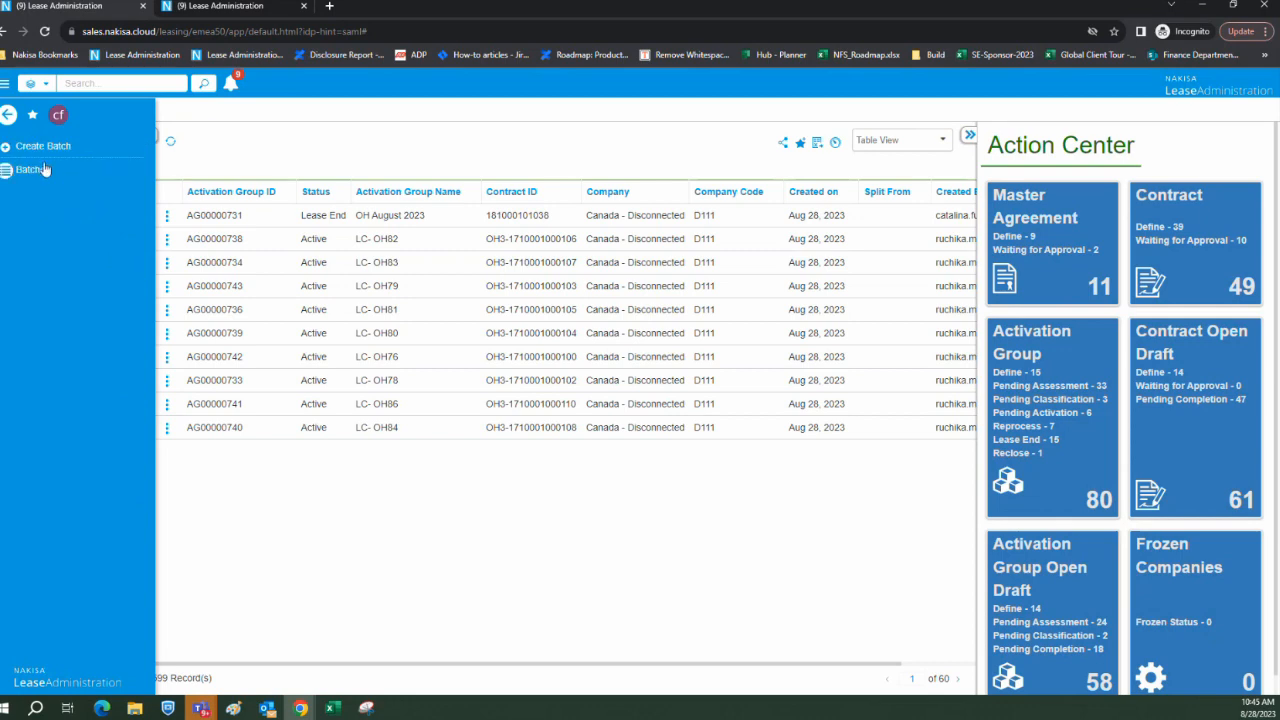
{"action": "left_click", "coordinate": [30, 170]}
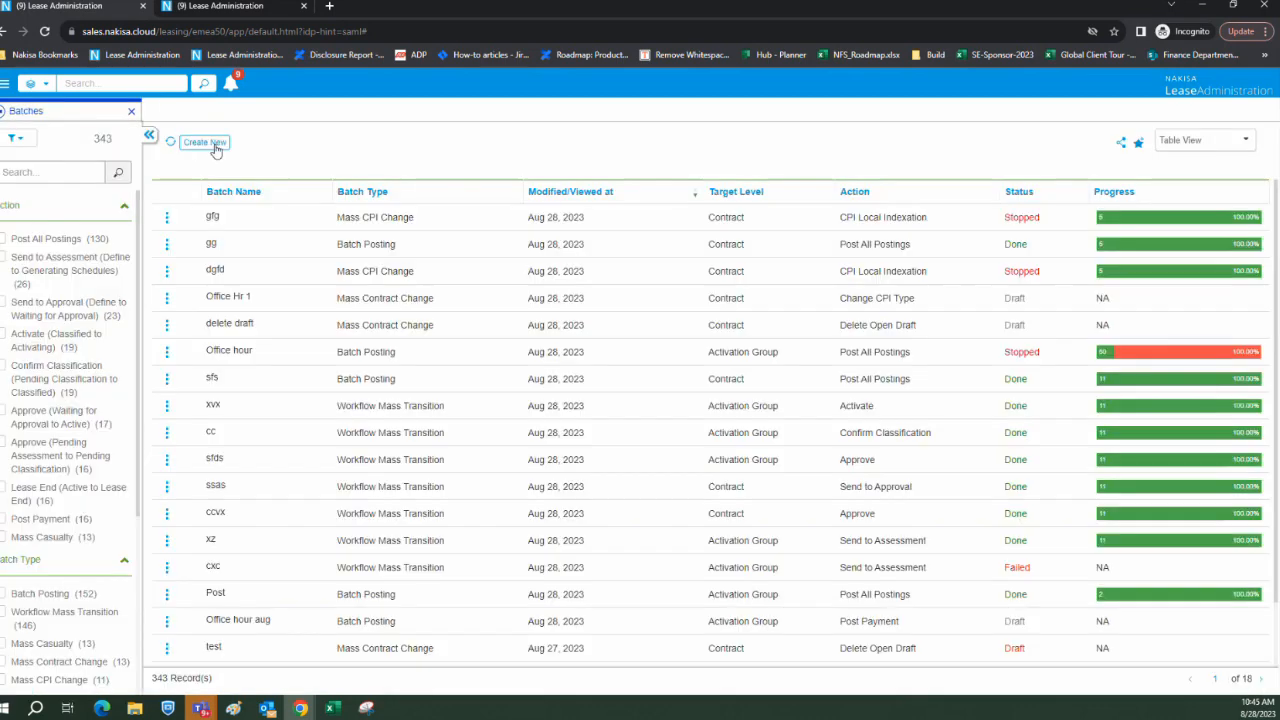
Create a new batch of type Workflow Mass Transition.
{"action": "left_click", "coordinate": [212, 145]}
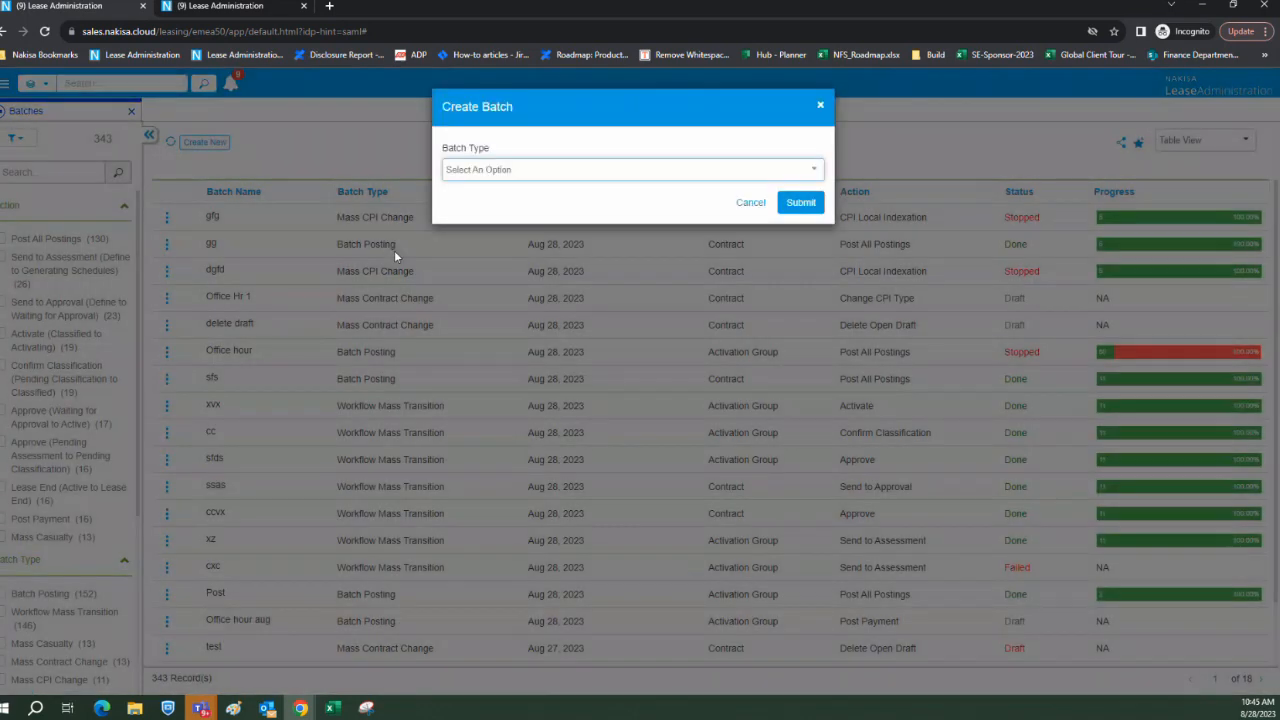
{"action": "left_click", "coordinate": [534, 172]}
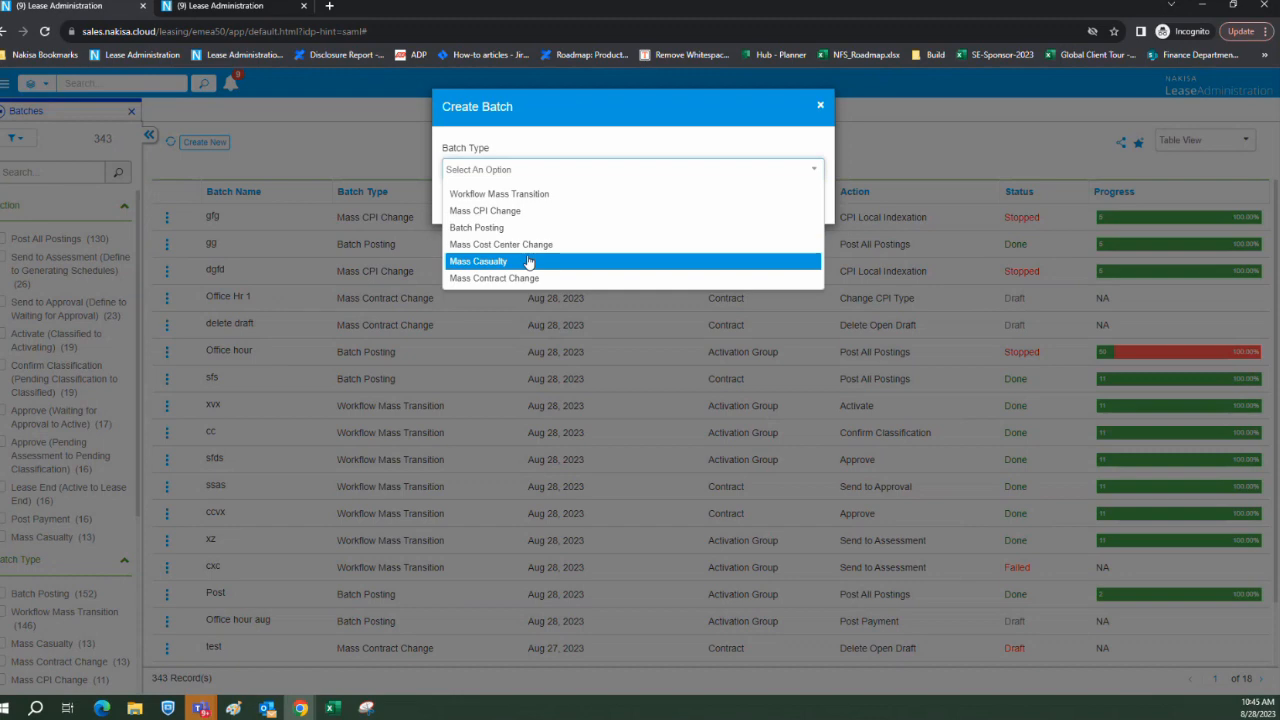
{"action": "left_click", "coordinate": [537, 200]}
{"action": "left_click", "coordinate": [802, 202]}
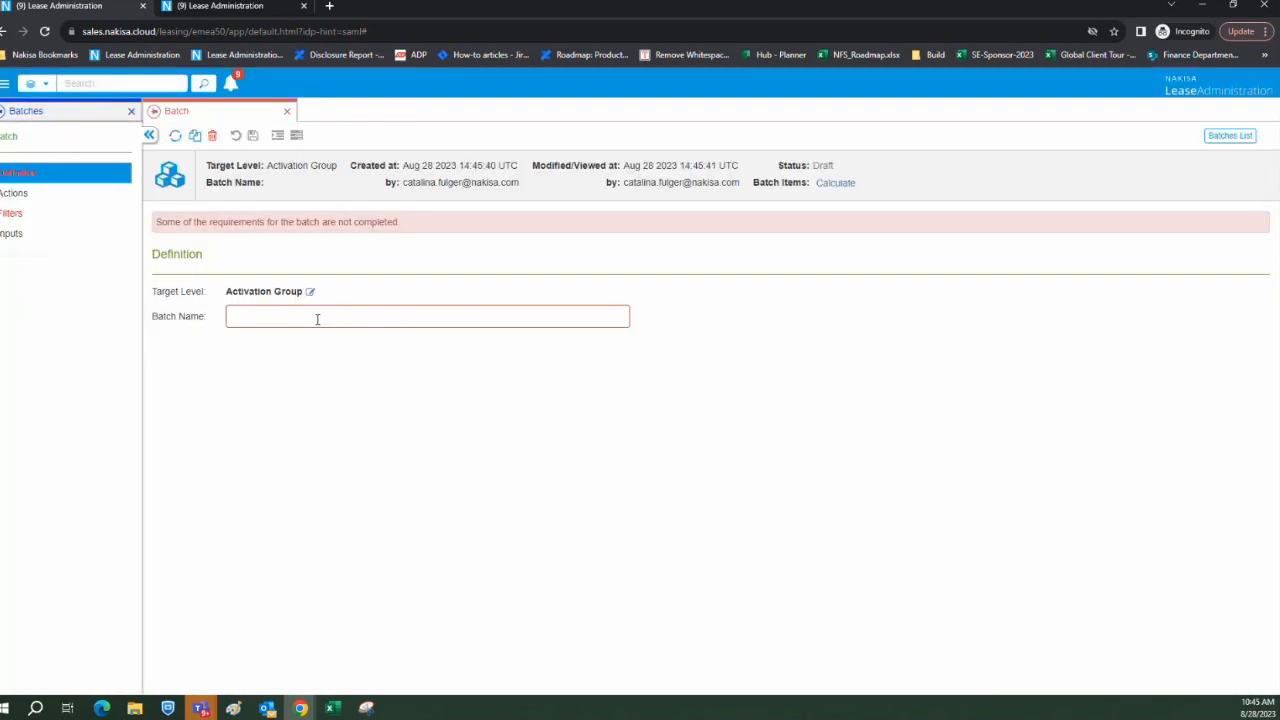
Name the batch Tst, save it and show its available actions.
{"action": "left_click", "coordinate": [301, 316]}
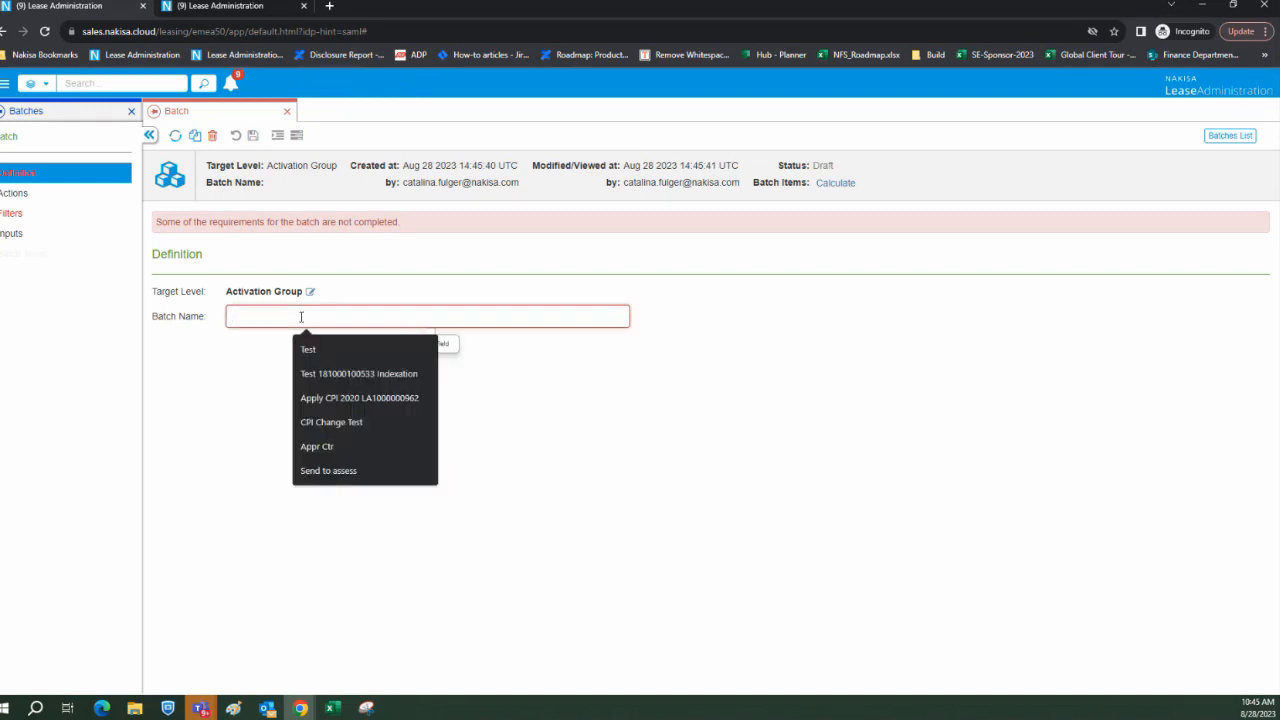
{"action": "type", "text": "Tst"}
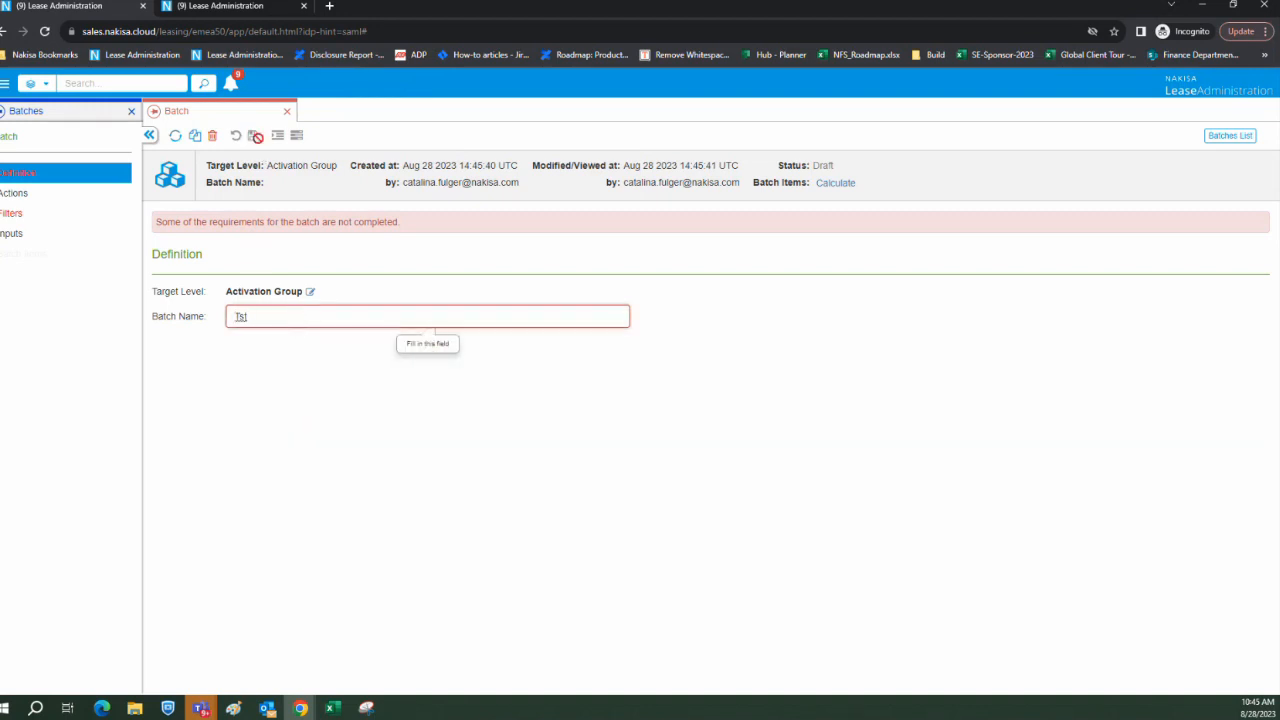
{"action": "left_click", "coordinate": [253, 135]}
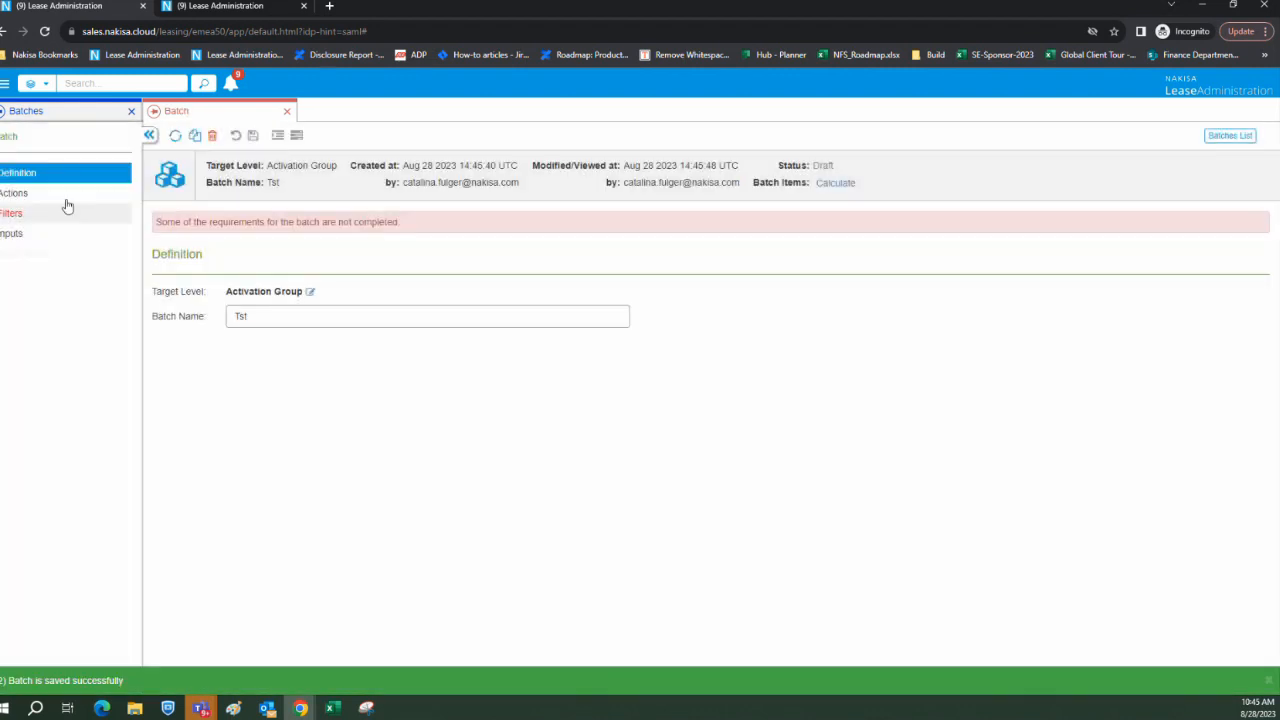
{"action": "left_click", "coordinate": [63, 199]}
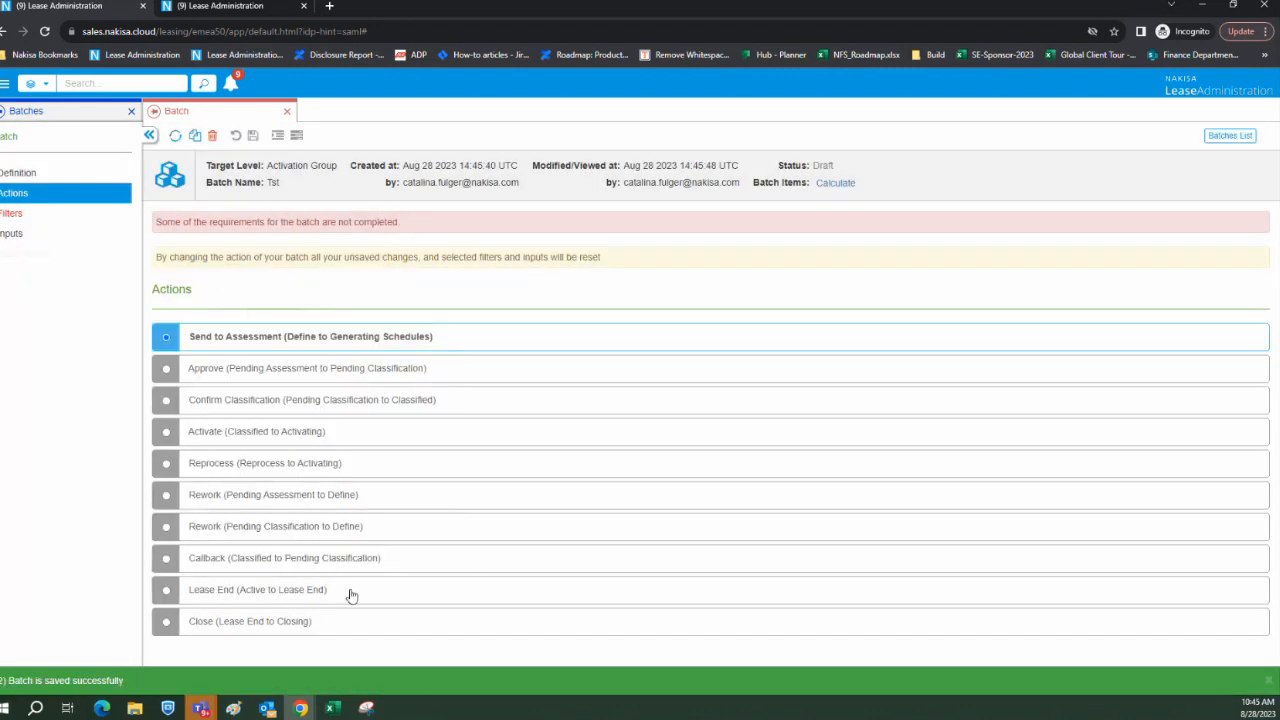
Close the batch without saving its Lease End action and create another batch of type Workflow Mass Transition.
{"action": "left_click", "coordinate": [166, 592]}
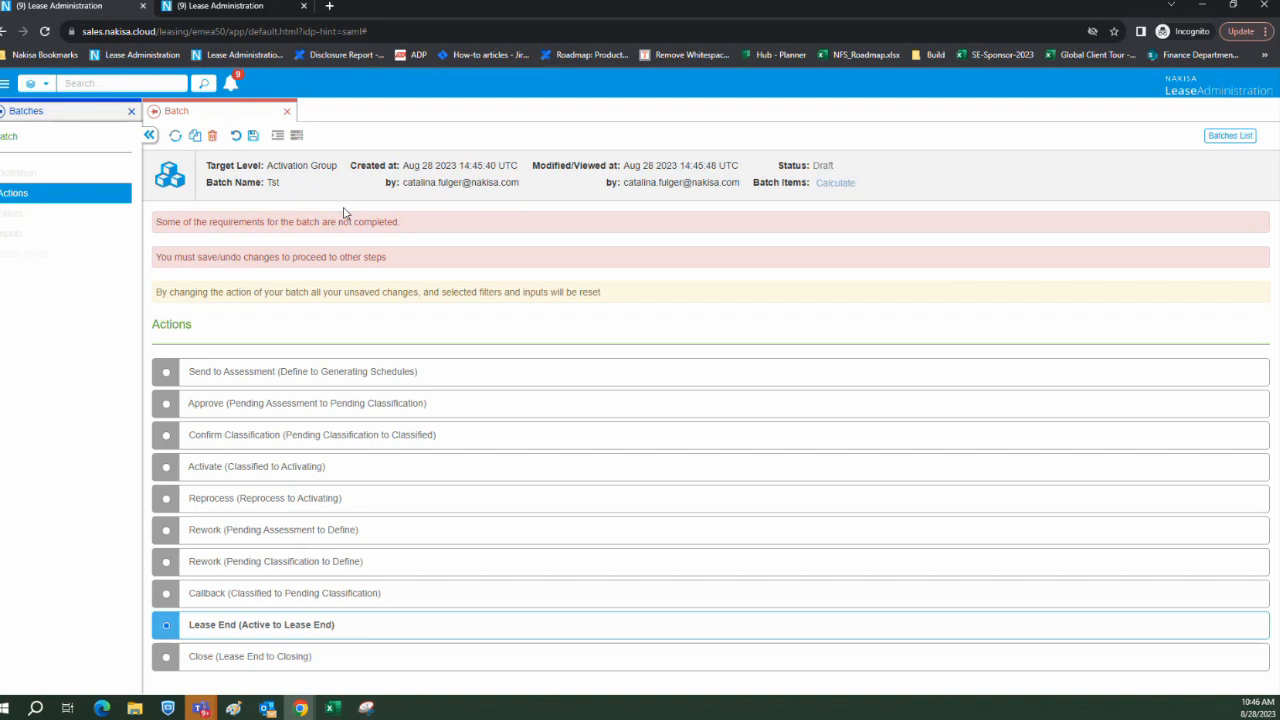
{"action": "left_click", "coordinate": [288, 112]}
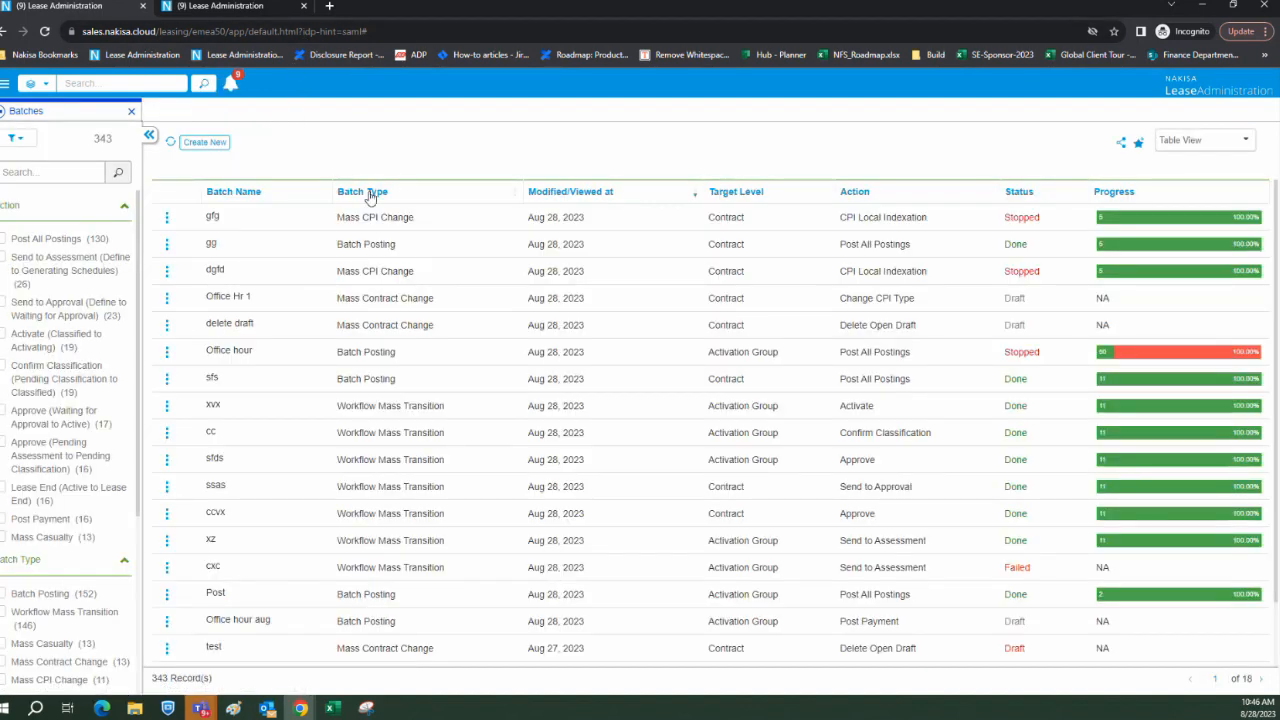
{"action": "left_click", "coordinate": [217, 144]}
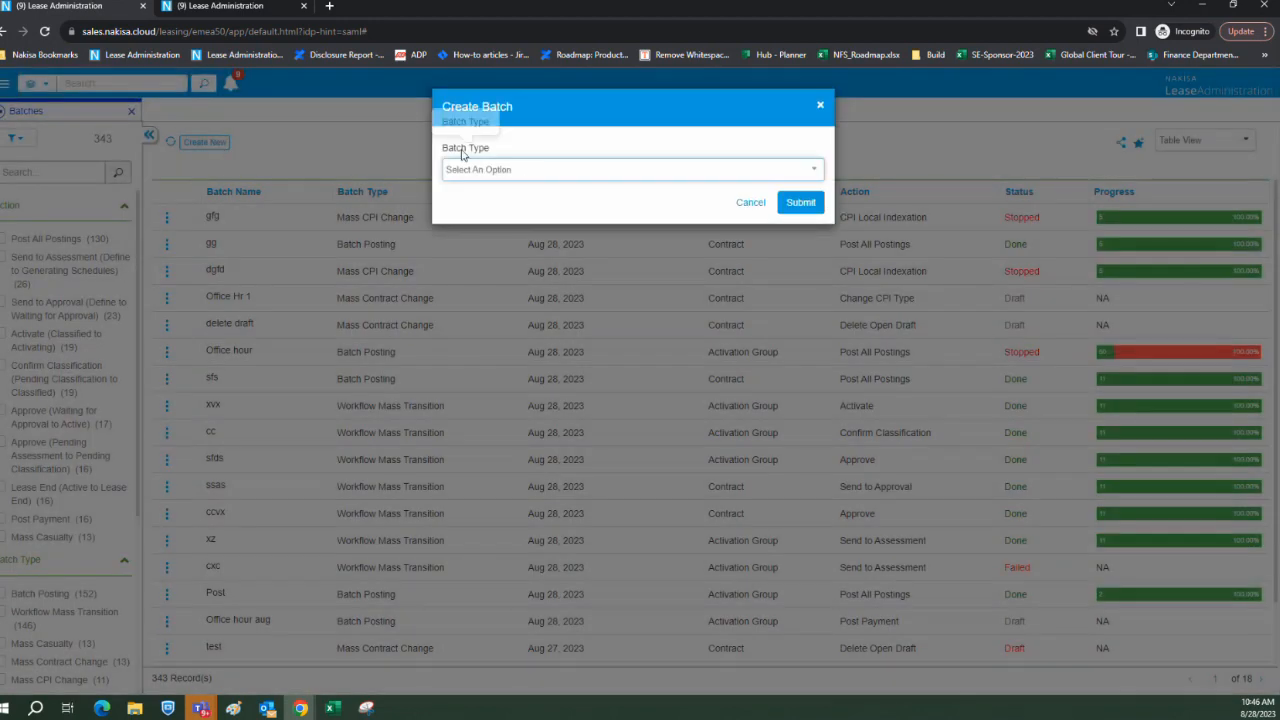
{"action": "left_click", "coordinate": [509, 172]}
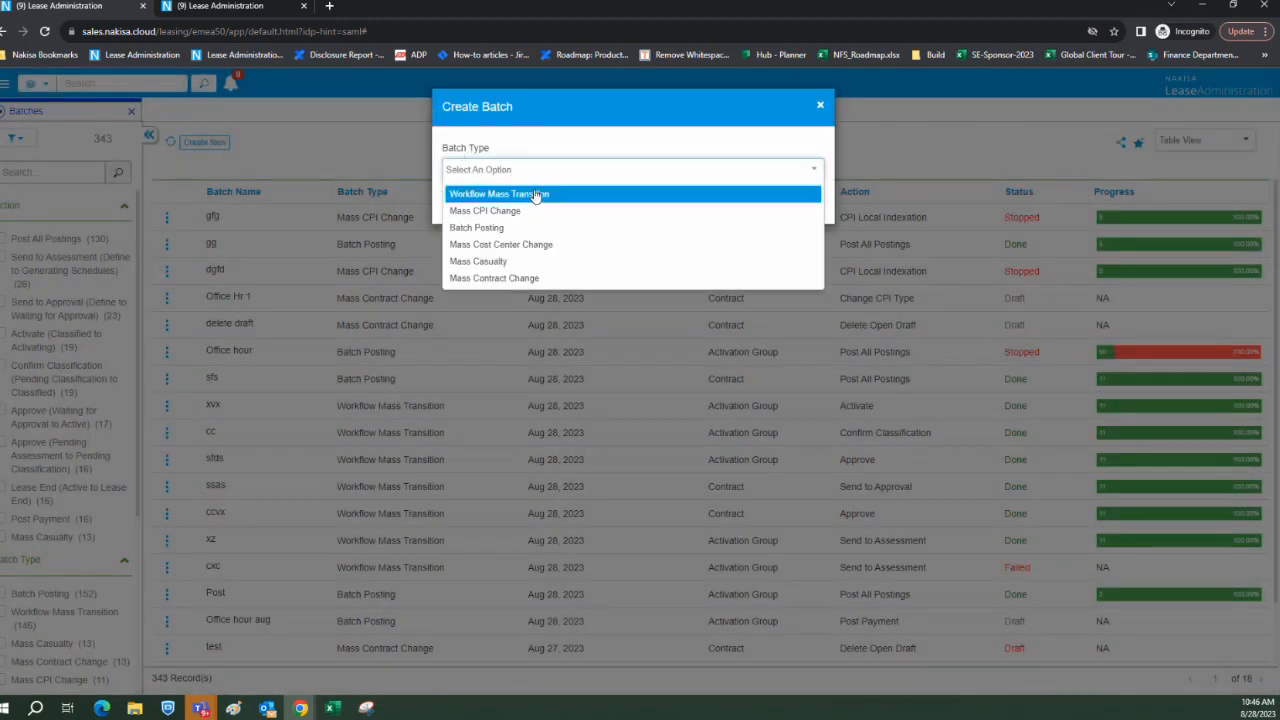
{"action": "left_click", "coordinate": [533, 194]}
{"action": "left_click", "coordinate": [800, 203]}
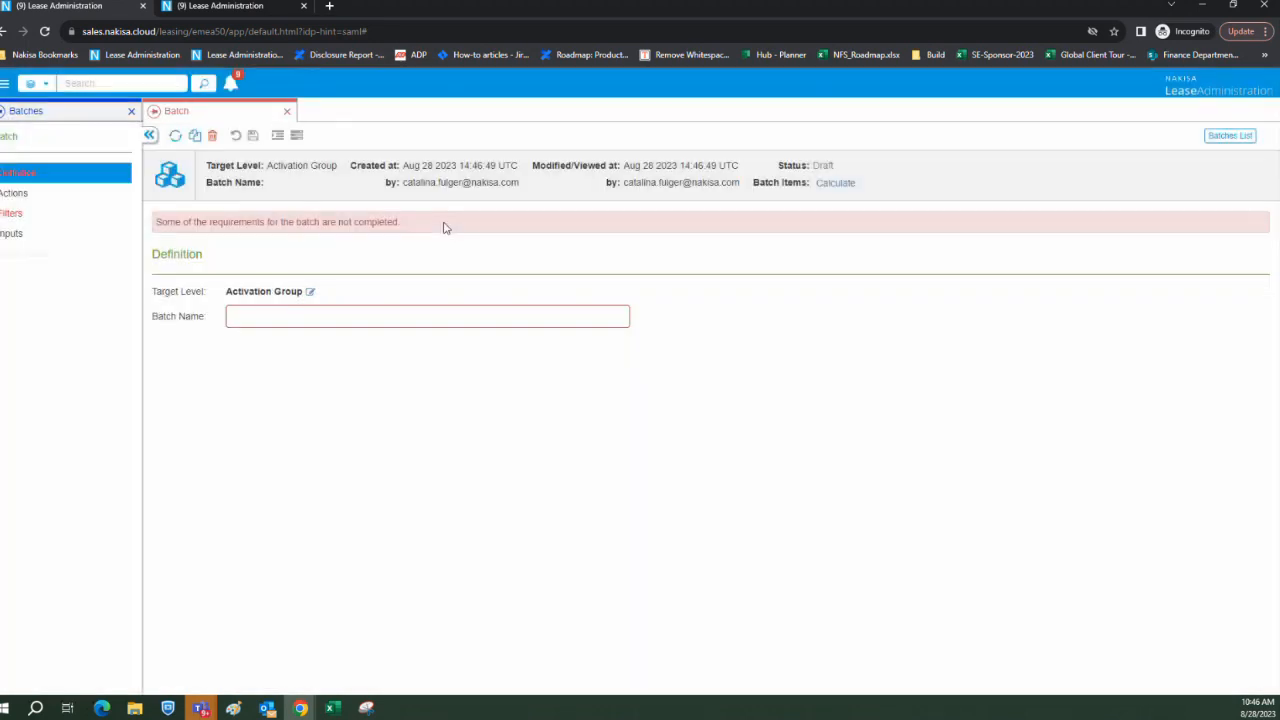
Name the new batch Test, save it and open its filters after viewing the available actions.
{"action": "left_click", "coordinate": [325, 320]}
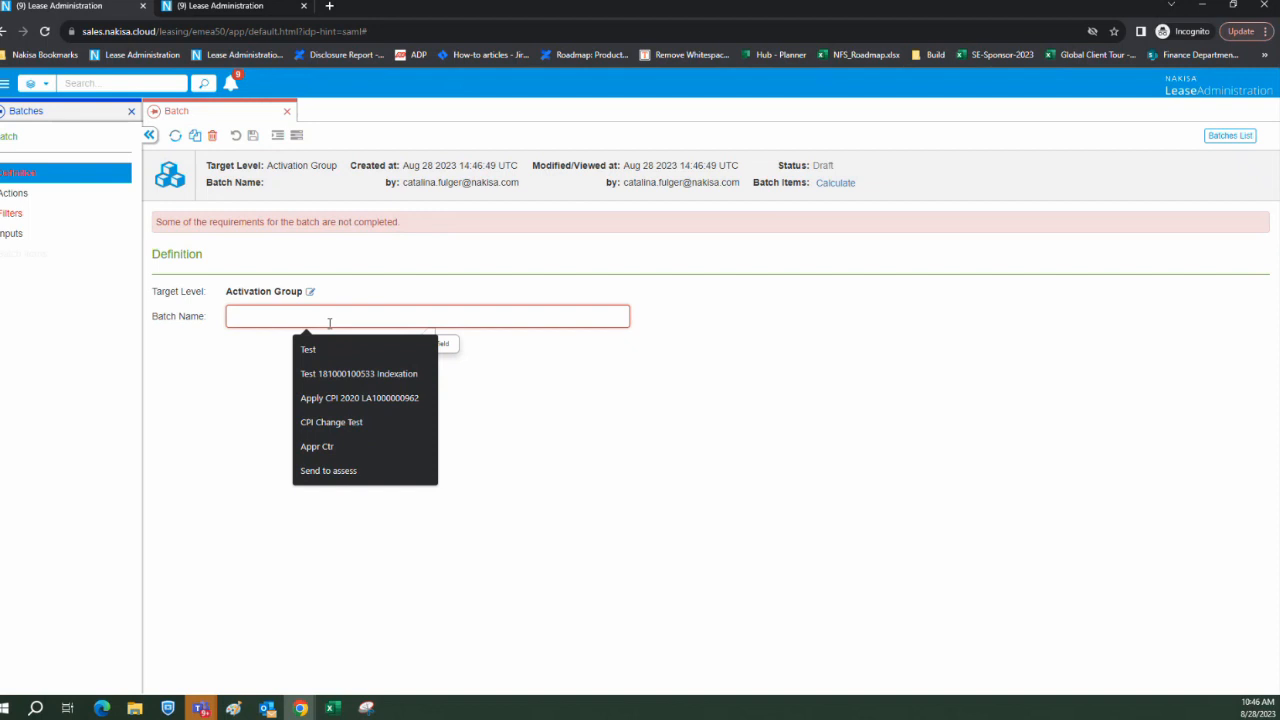
{"action": "type", "text": "Test"}
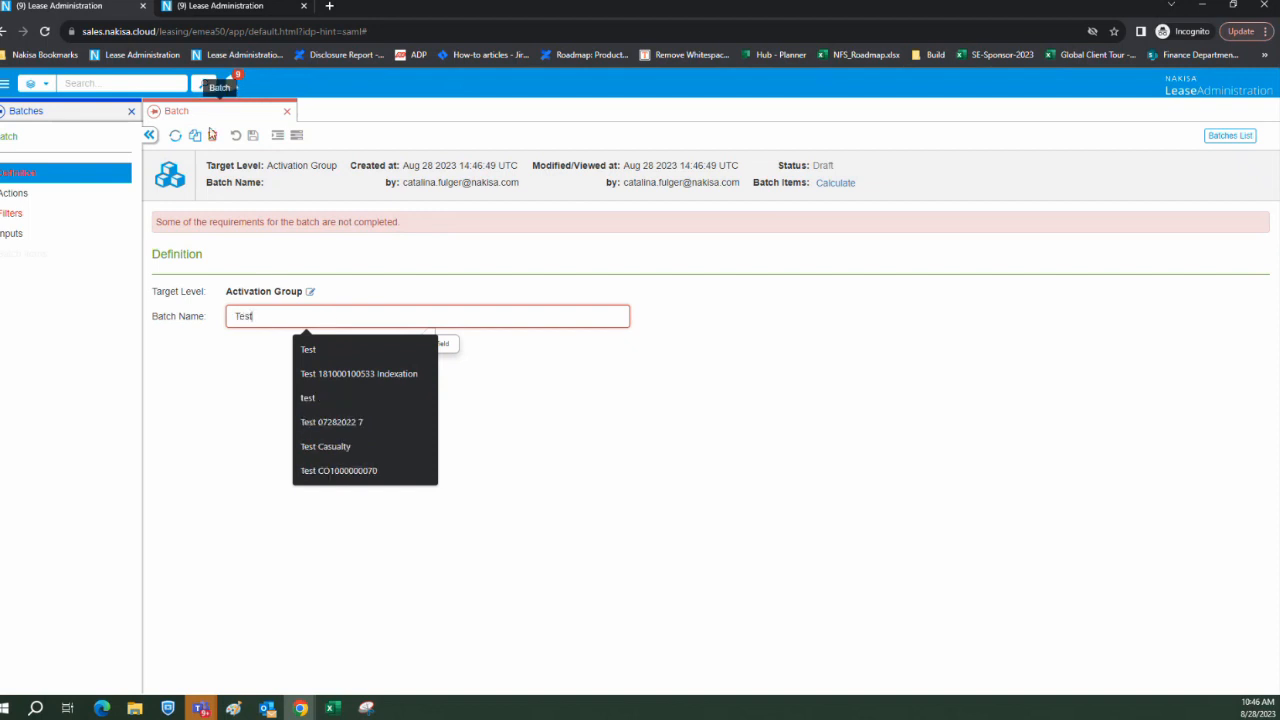
{"action": "left_click", "coordinate": [253, 135]}
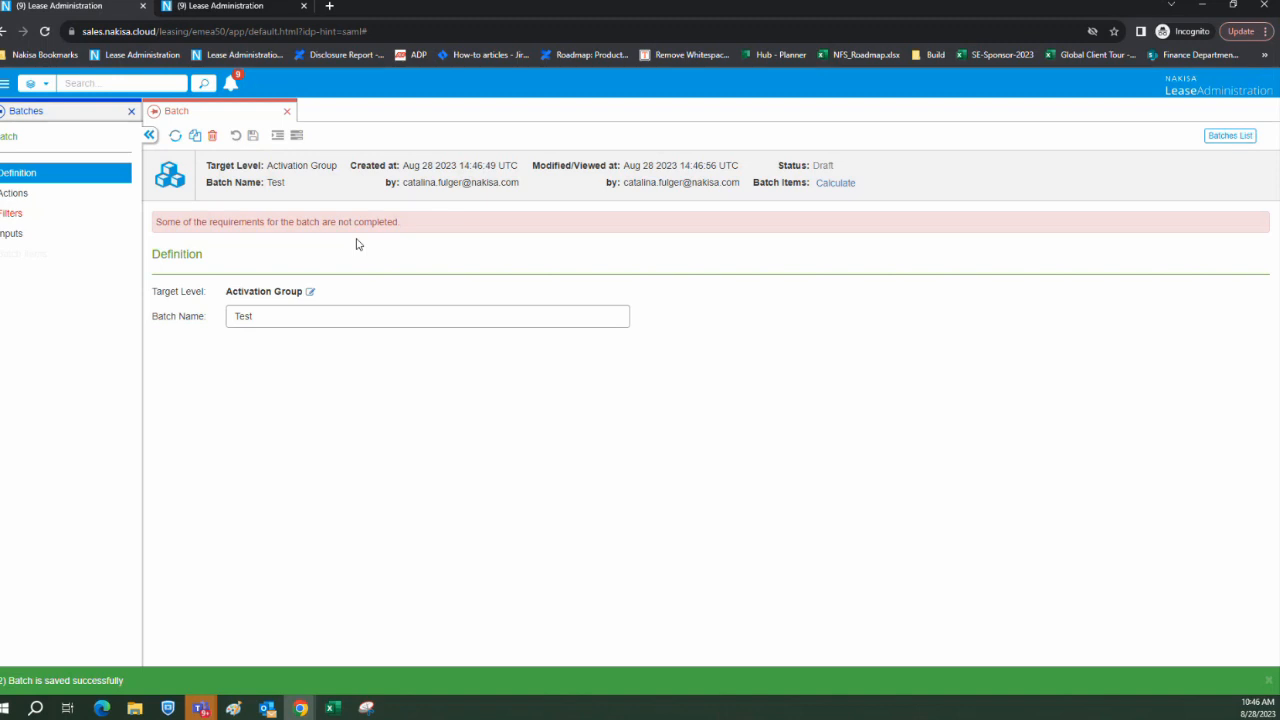
{"action": "left_click", "coordinate": [48, 196]}
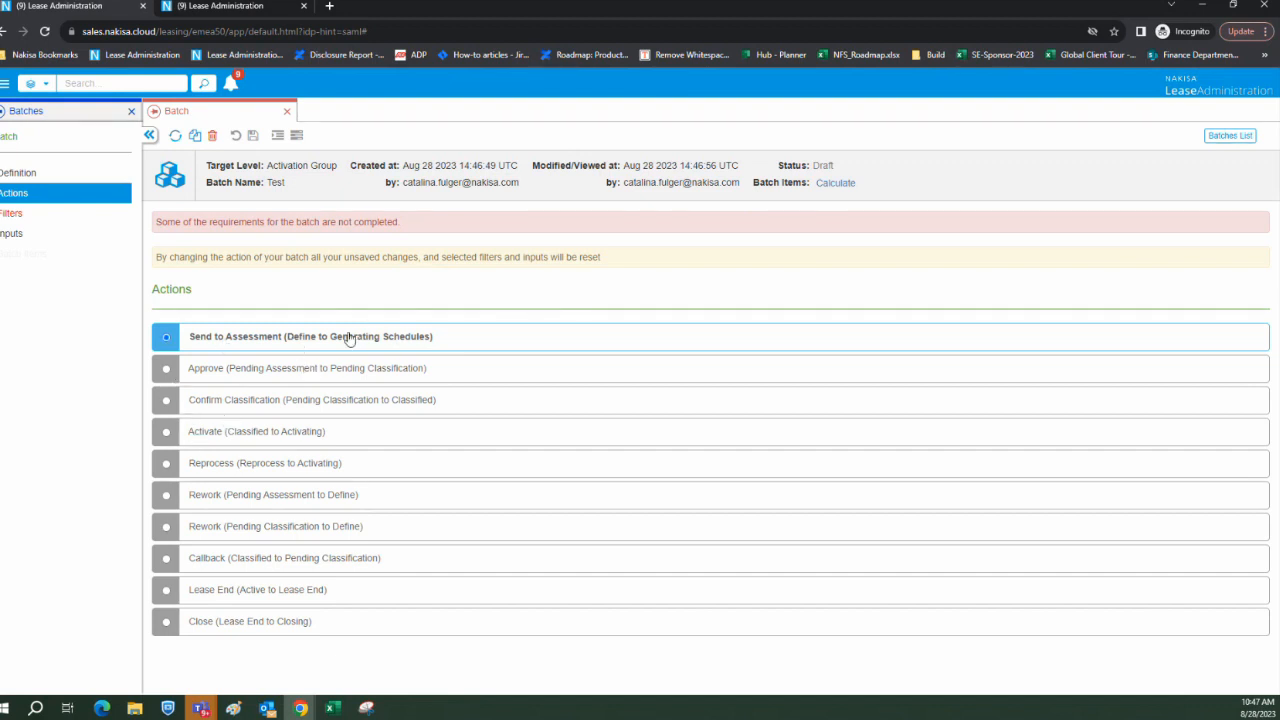
{"action": "left_click", "coordinate": [50, 219]}
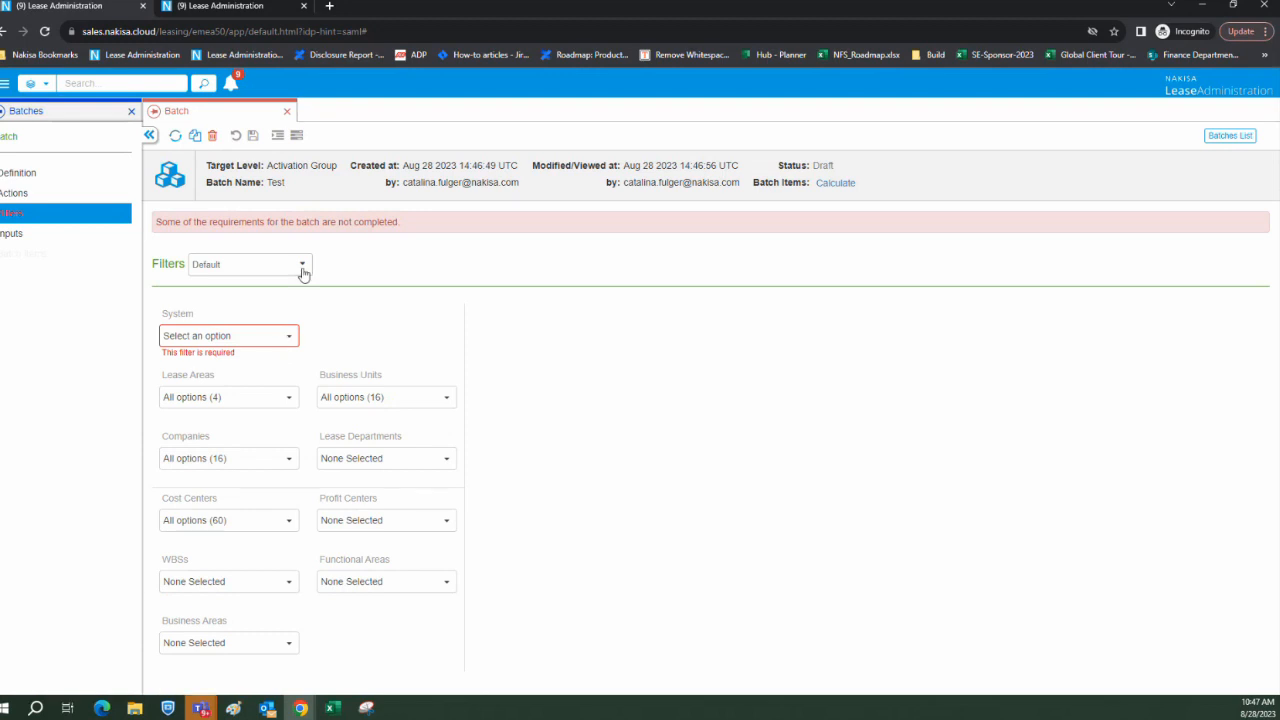
{"action": "left_click", "coordinate": [302, 266]}
{"action": "left_click", "coordinate": [274, 323]}
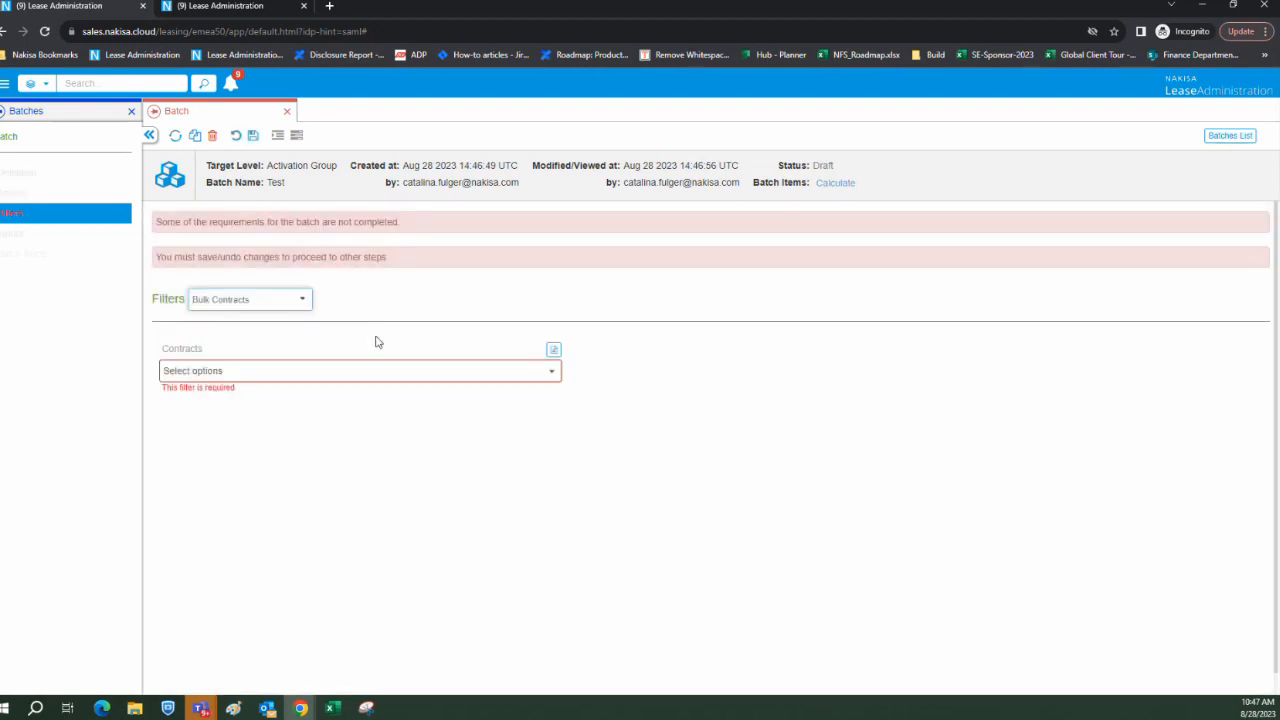
{"action": "left_click", "coordinate": [300, 299]}
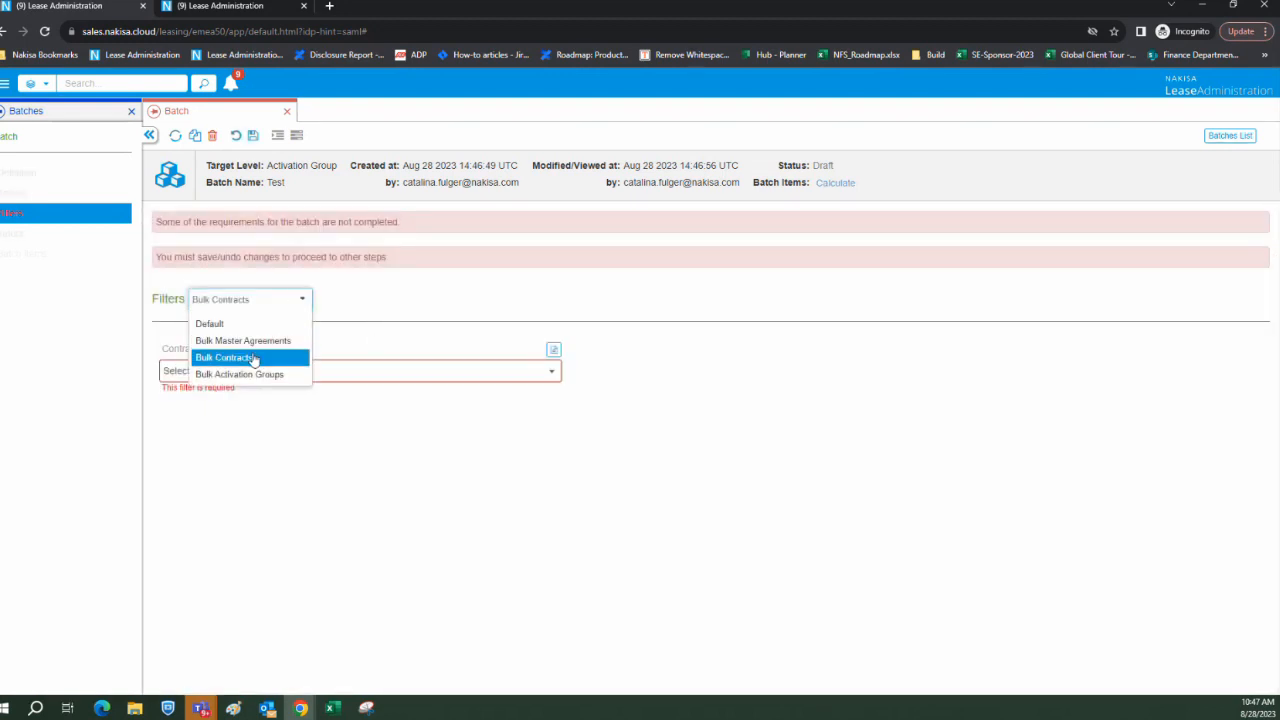
{"action": "left_click", "coordinate": [250, 324]}
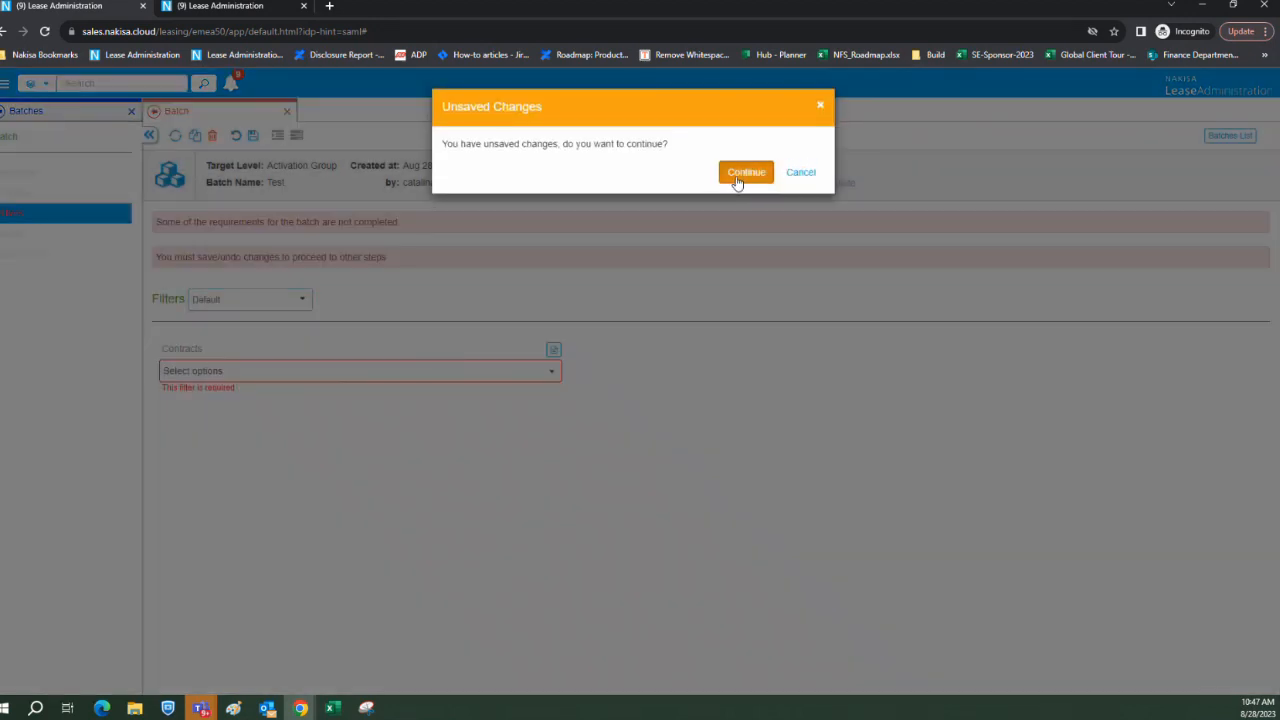
{"action": "left_click", "coordinate": [745, 173]}
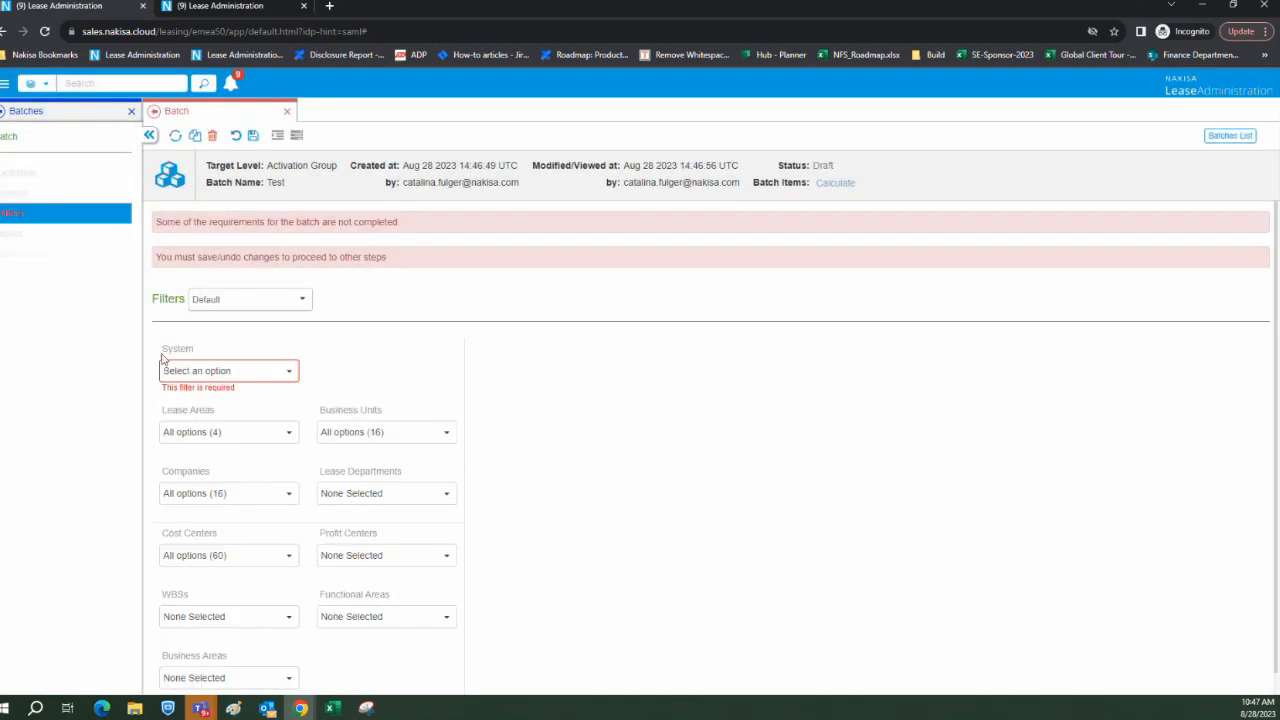
{"action": "left_click", "coordinate": [303, 301]}
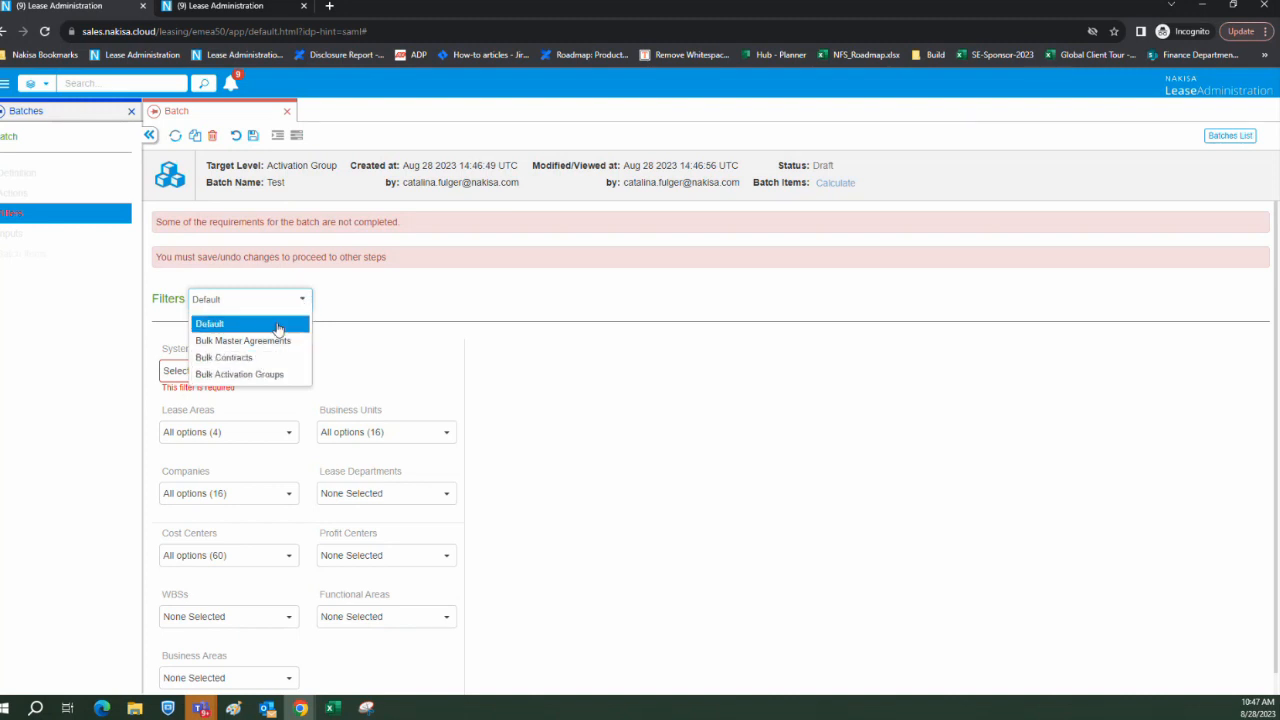
{"action": "left_click", "coordinate": [278, 326]}
Set the batch's System filter to DIS1, apply it to the dependent filters and save the batch.
{"action": "left_click", "coordinate": [285, 372]}
{"action": "left_click", "coordinate": [200, 477]}
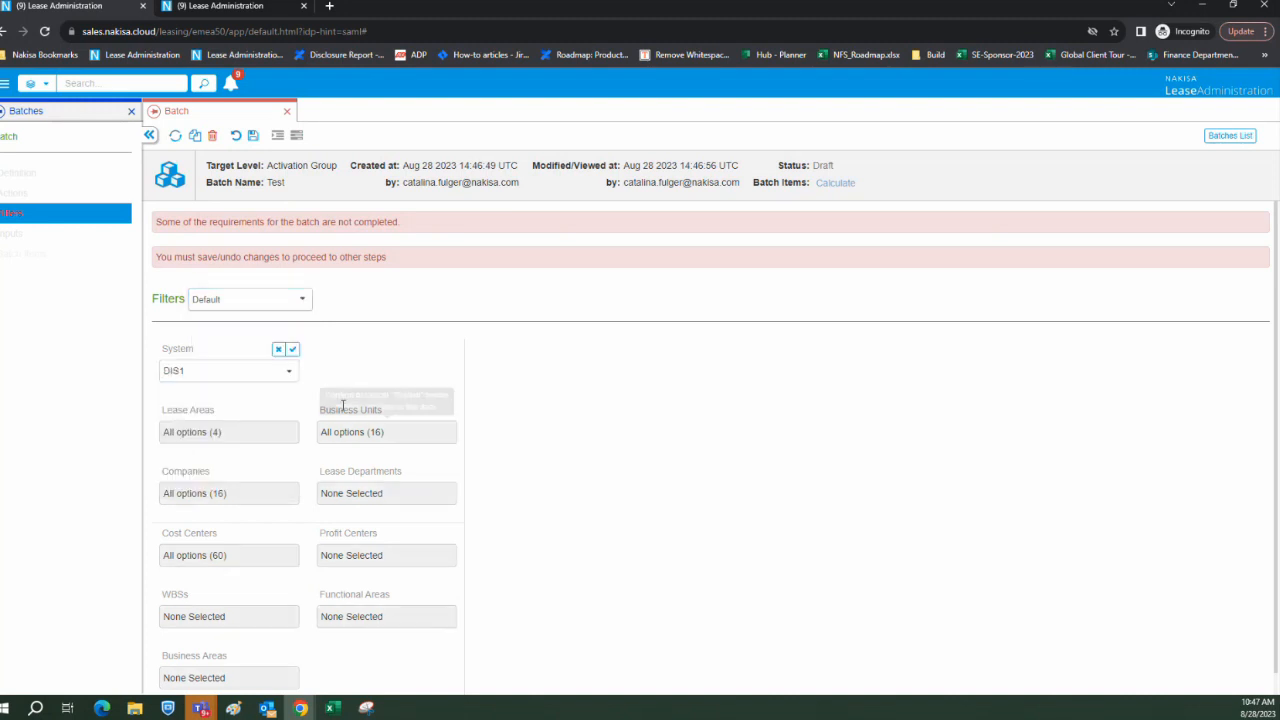
{"action": "left_click", "coordinate": [292, 349]}
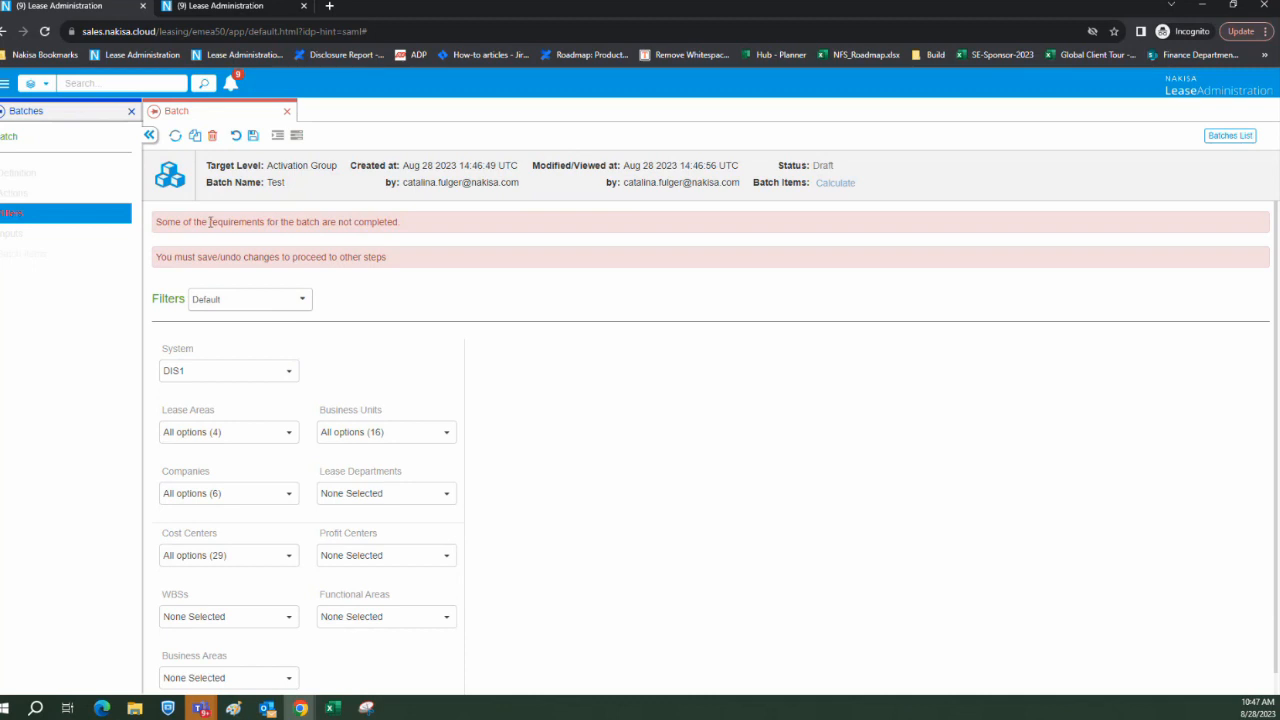
{"action": "left_click", "coordinate": [253, 135]}
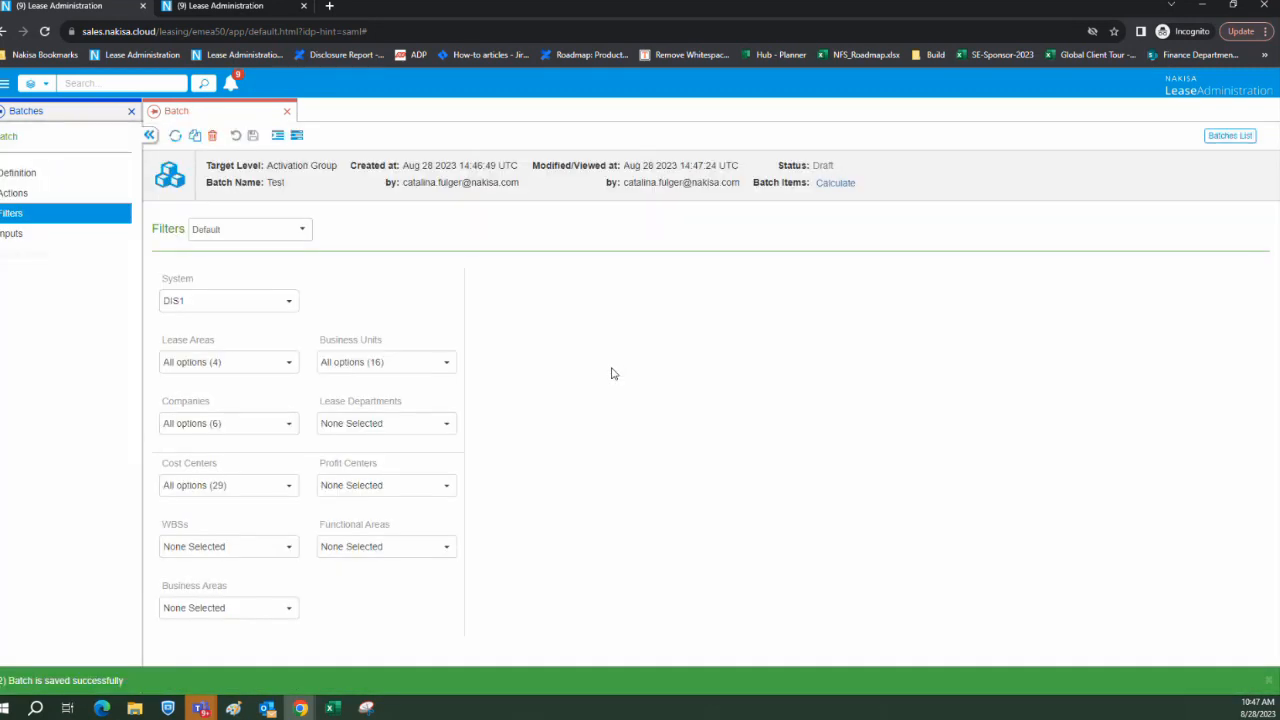
Show the inputs of the Test batch and select Use User Terms & Conditions.
{"action": "left_click", "coordinate": [25, 237]}
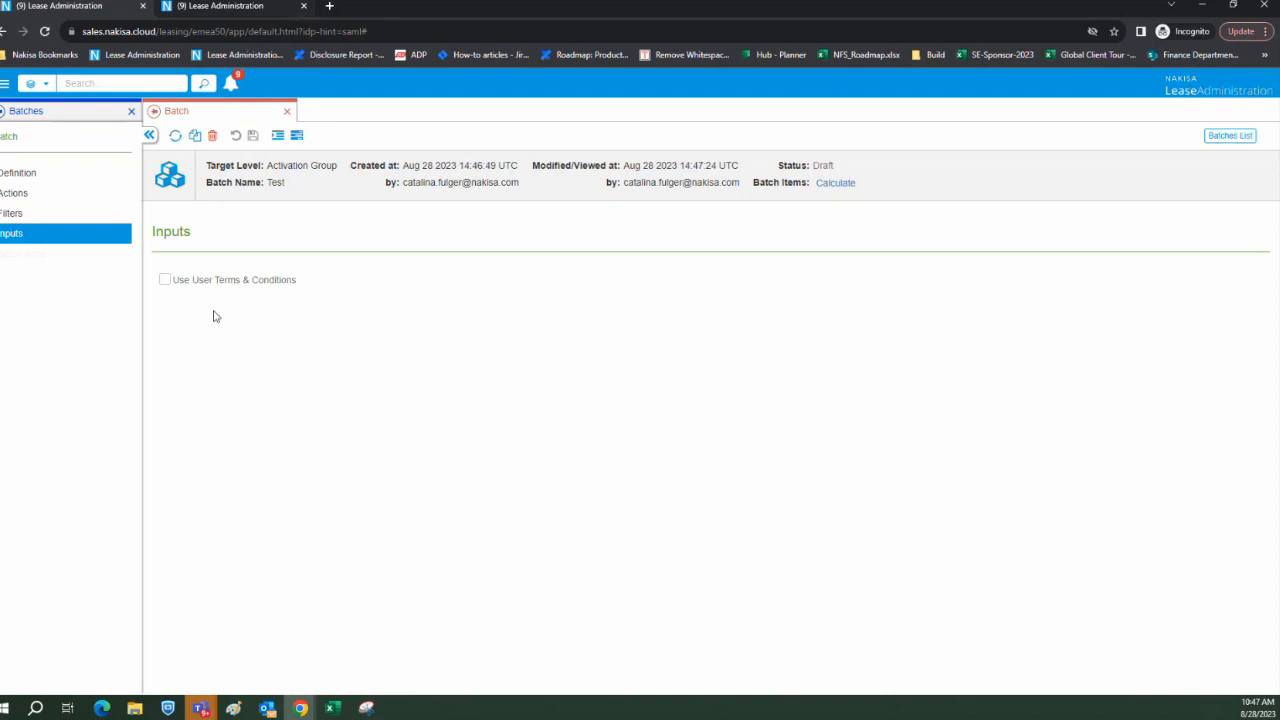
{"action": "mouse_move", "coordinate": [170, 283]}
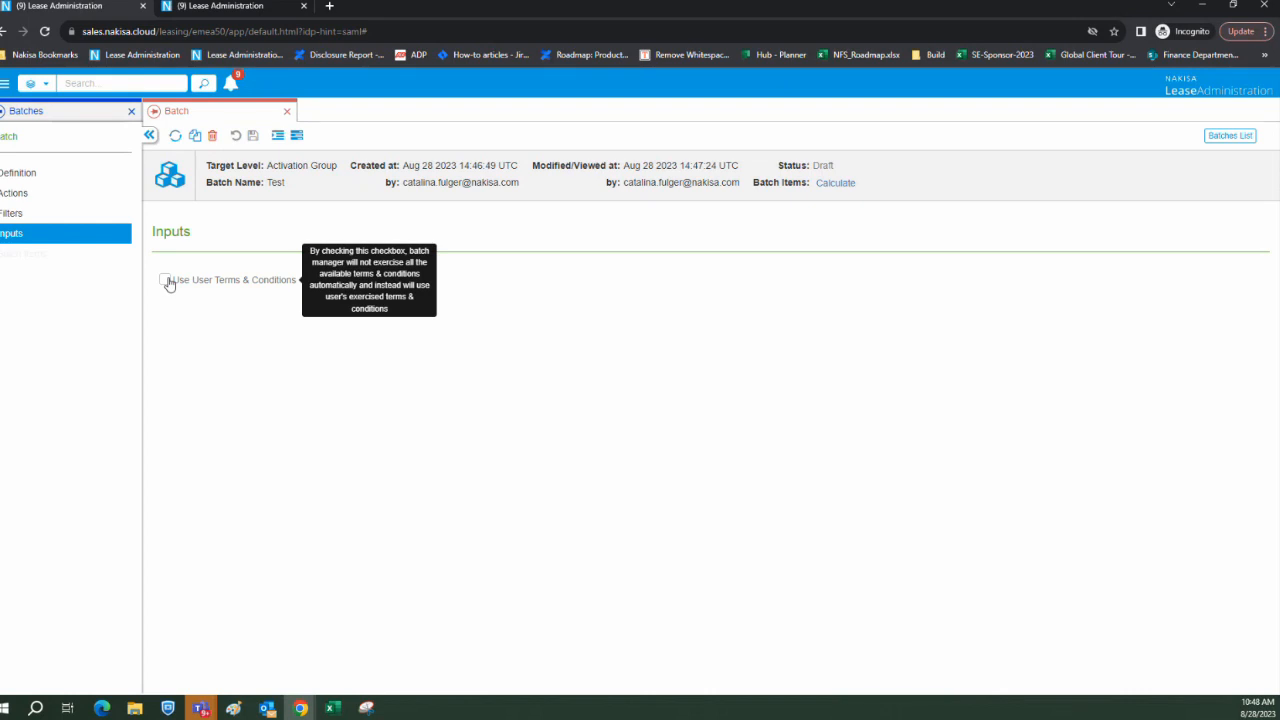
{"action": "left_click", "coordinate": [166, 281]}
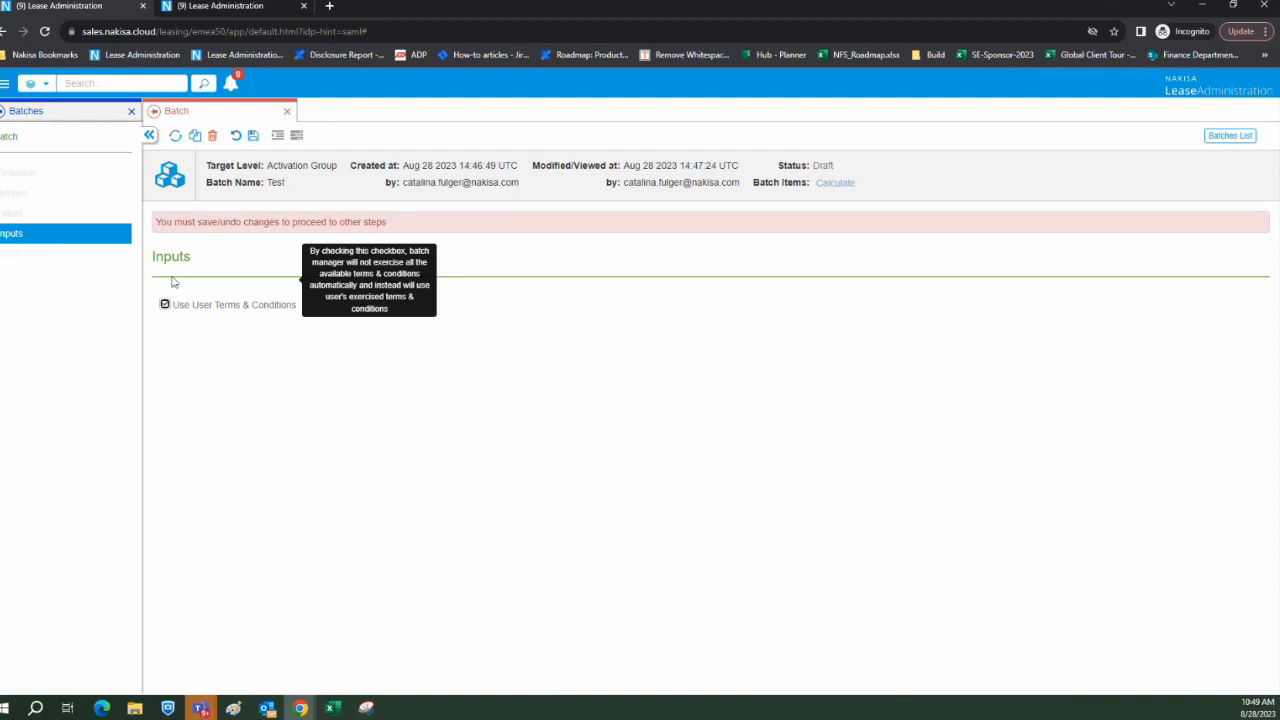
Look at the Set "Use User Terms & Conditions" by Default switch in the settings and return to the batch's actions.
{"action": "left_click", "coordinate": [253, 18]}
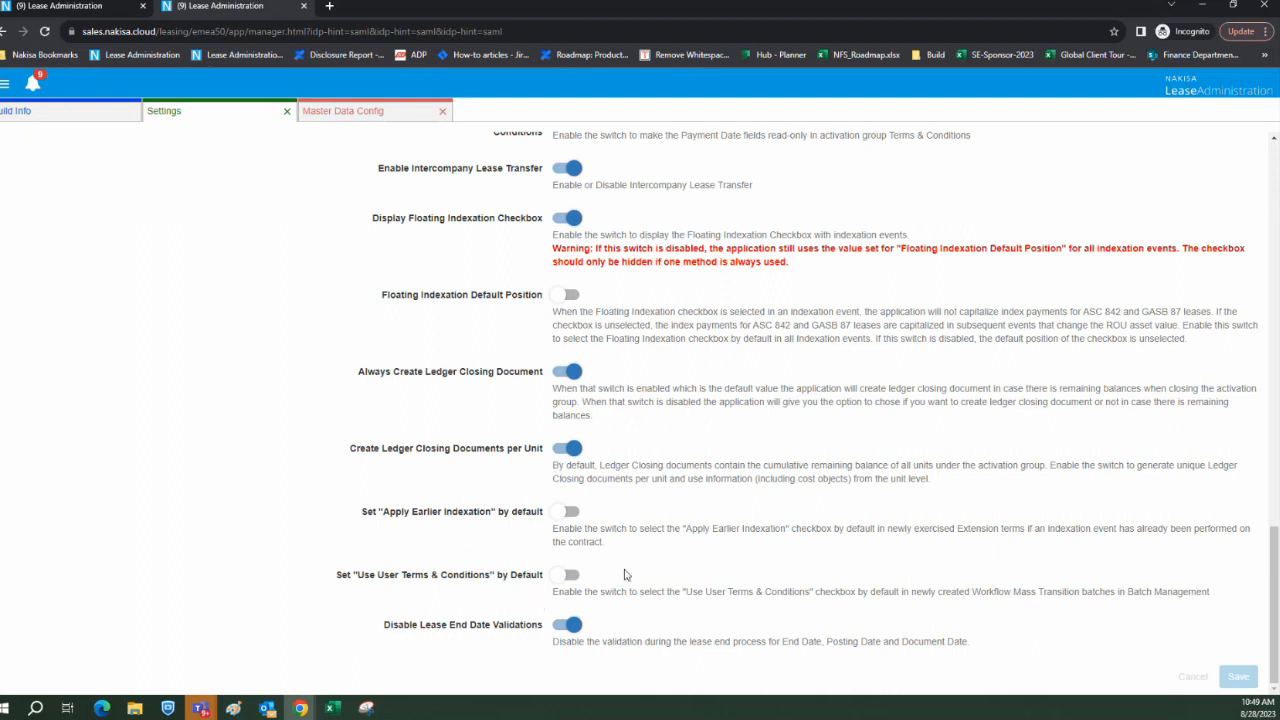
{"action": "left_click", "coordinate": [65, 6]}
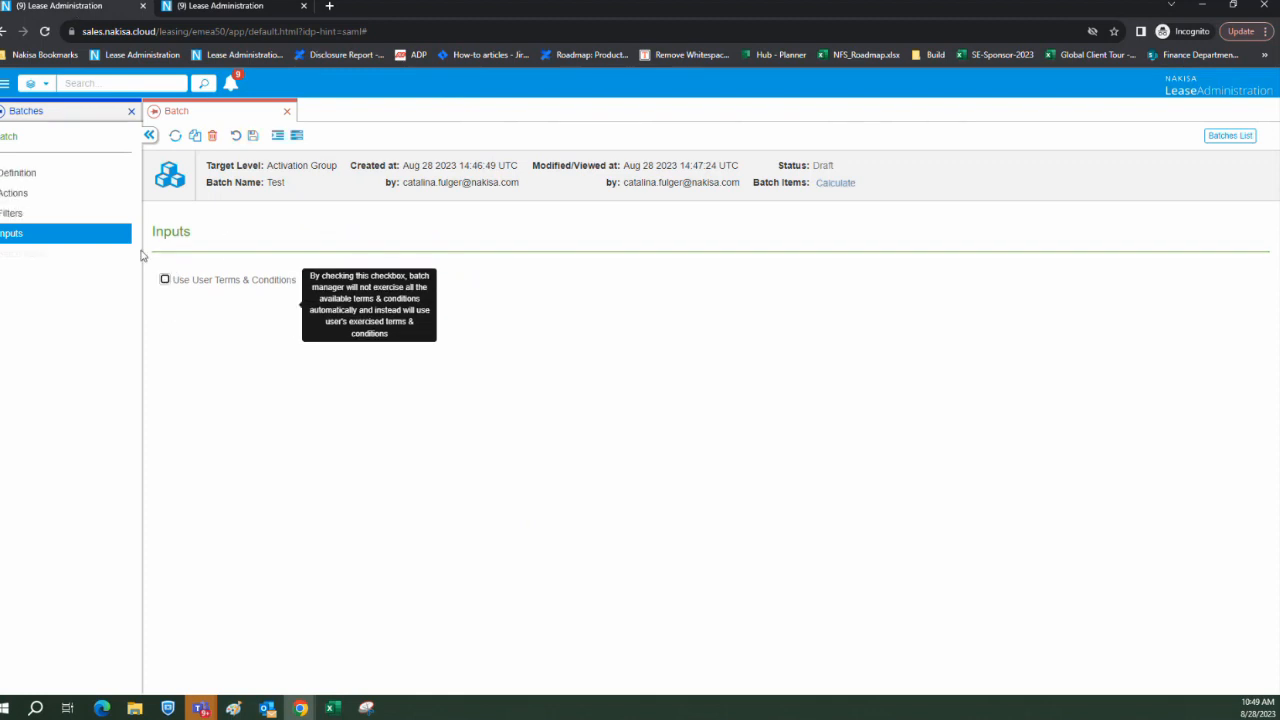
{"action": "left_click", "coordinate": [60, 202]}
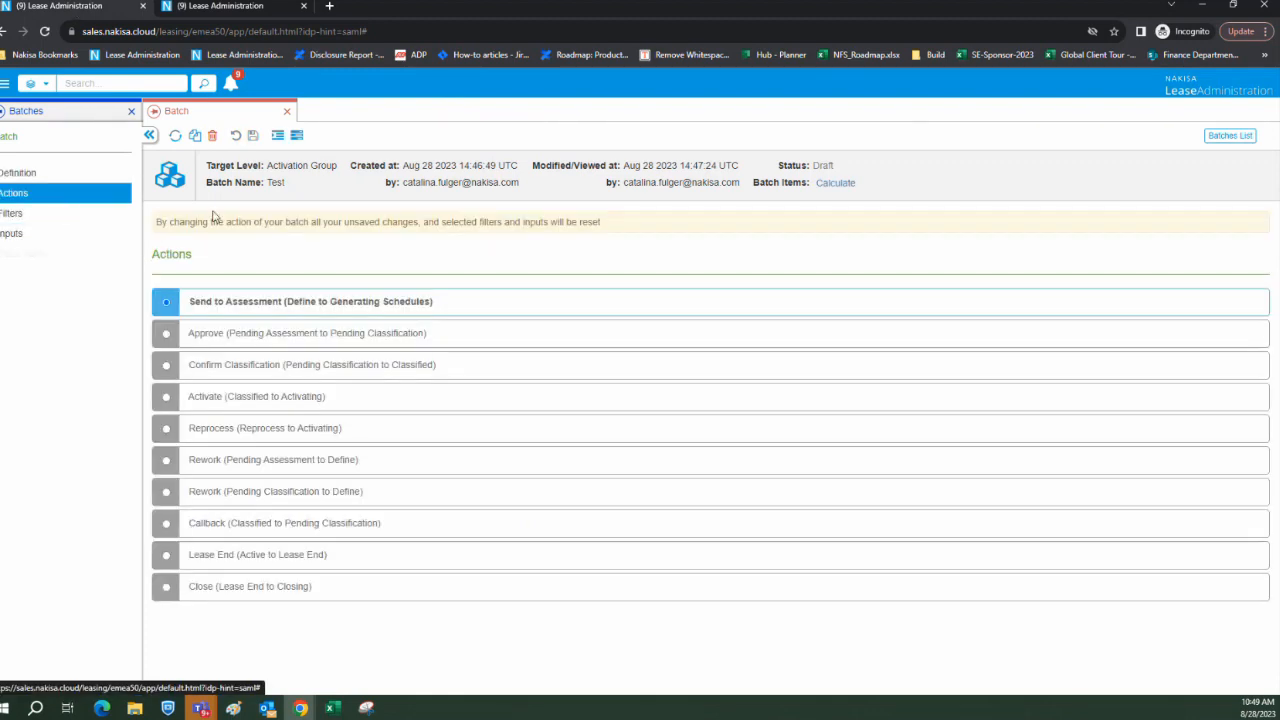
Enable the Set "Use User Terms & Conditions" by Default switch in the settings and save.
{"action": "left_click", "coordinate": [225, 6]}
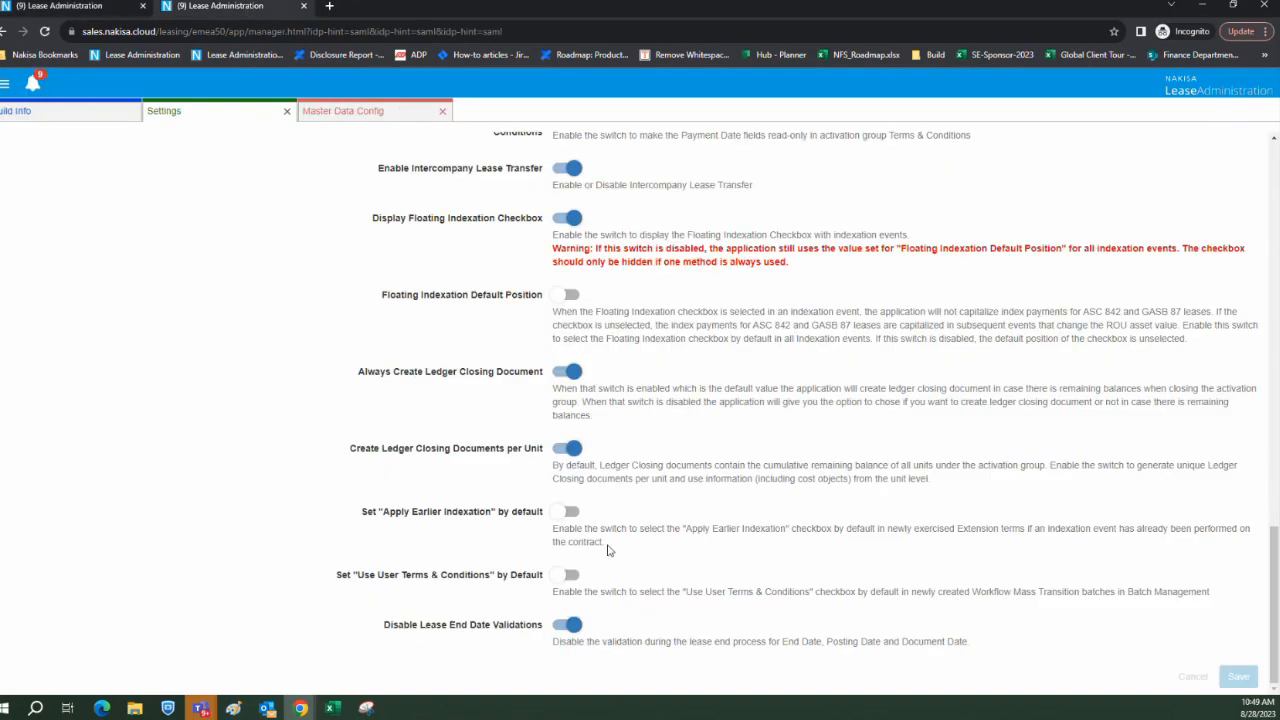
{"action": "left_click", "coordinate": [572, 575]}
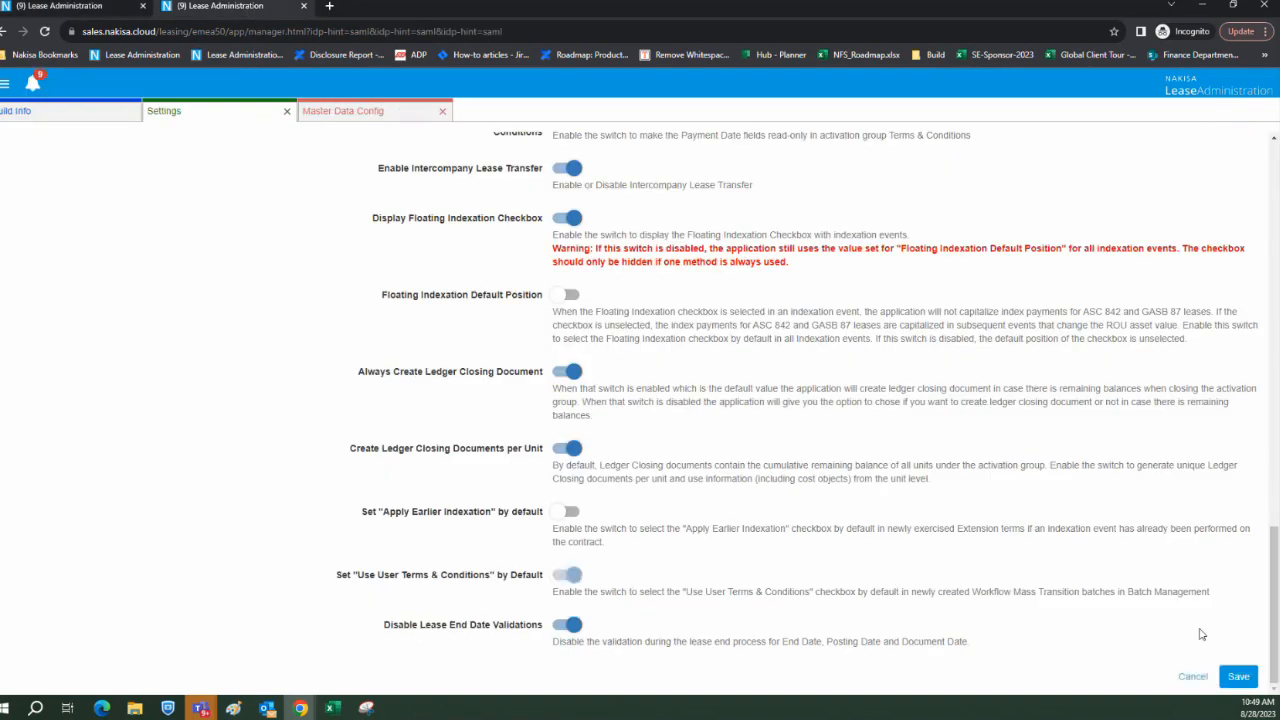
{"action": "left_click", "coordinate": [1236, 677]}
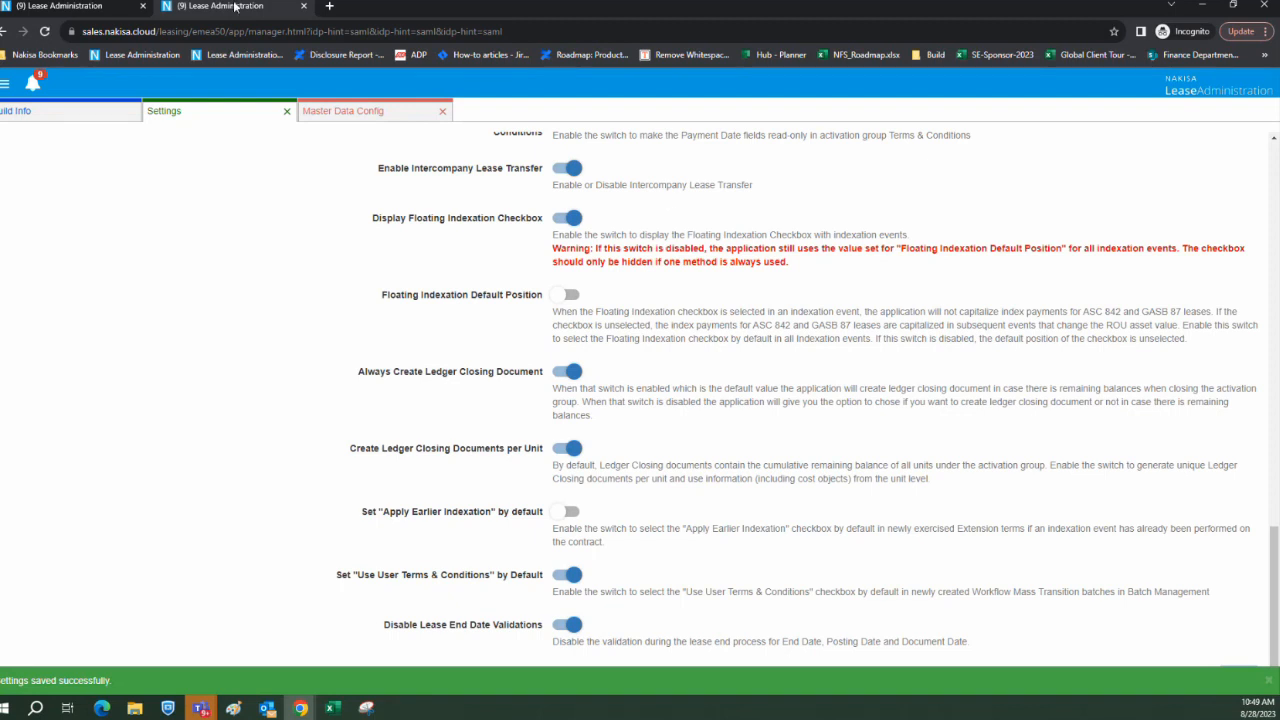
Return to the Test batch, review its Use User Terms & Conditions input and close the batch.
{"action": "left_click", "coordinate": [87, 12]}
{"action": "left_click", "coordinate": [53, 237]}
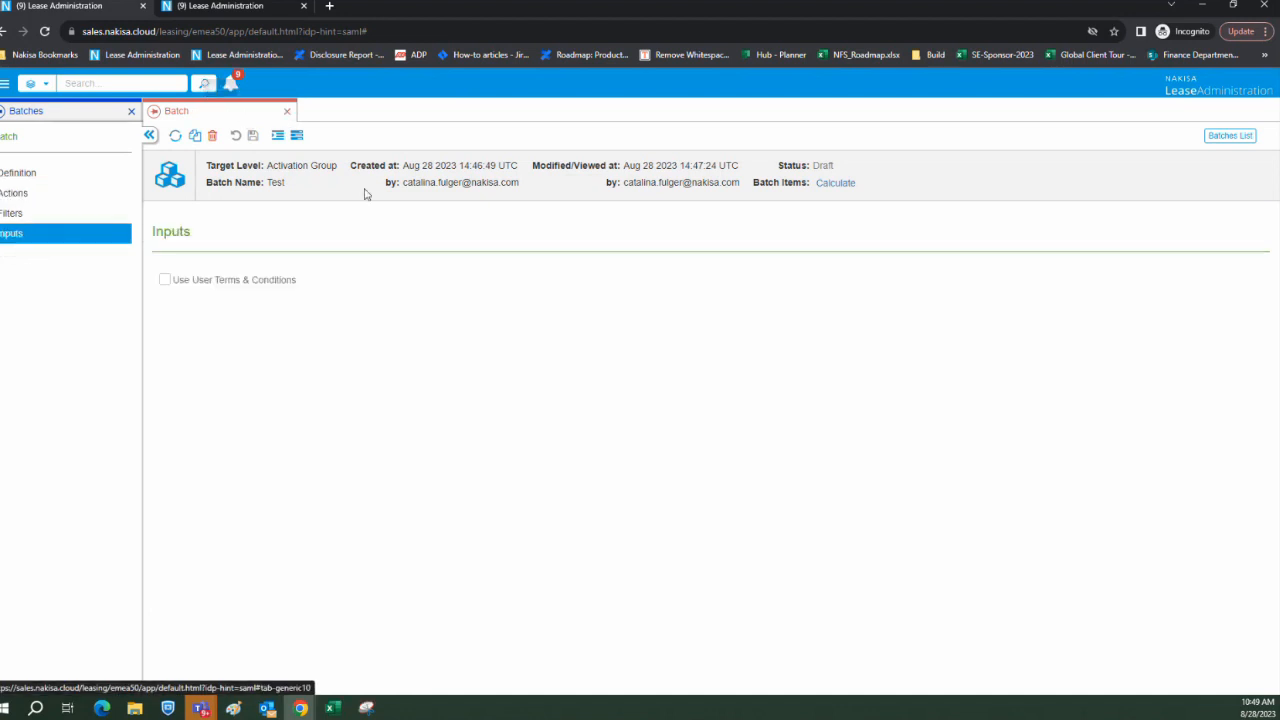
{"action": "left_click", "coordinate": [289, 113]}
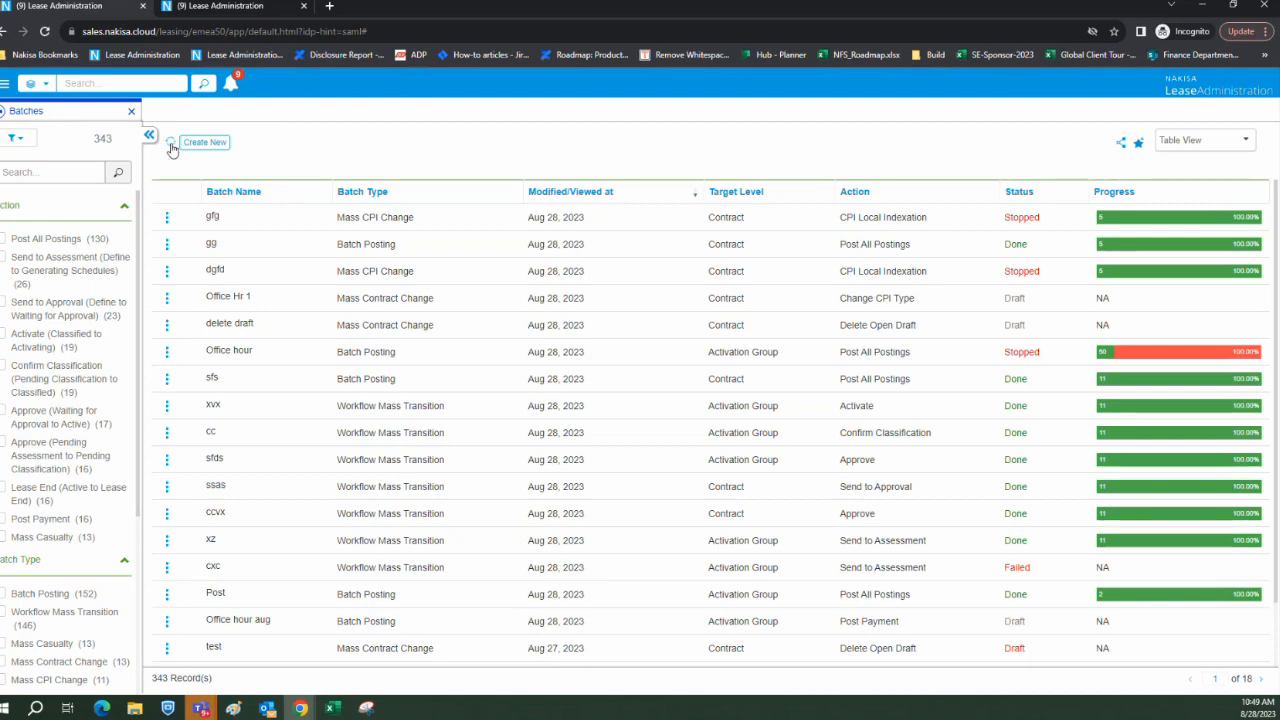
Create a further batch of type Workflow Mass Transition from the batch list.
{"action": "left_click", "coordinate": [204, 142]}
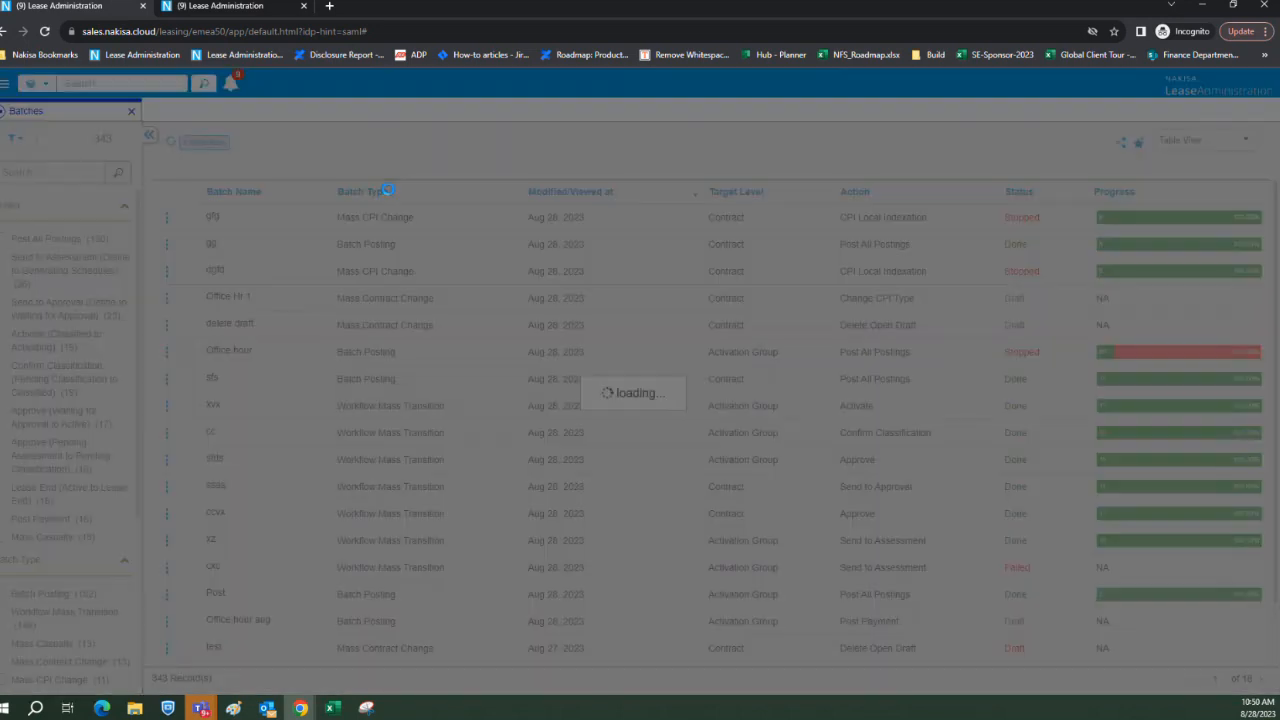
{"action": "left_click", "coordinate": [517, 170]}
{"action": "left_click", "coordinate": [549, 196]}
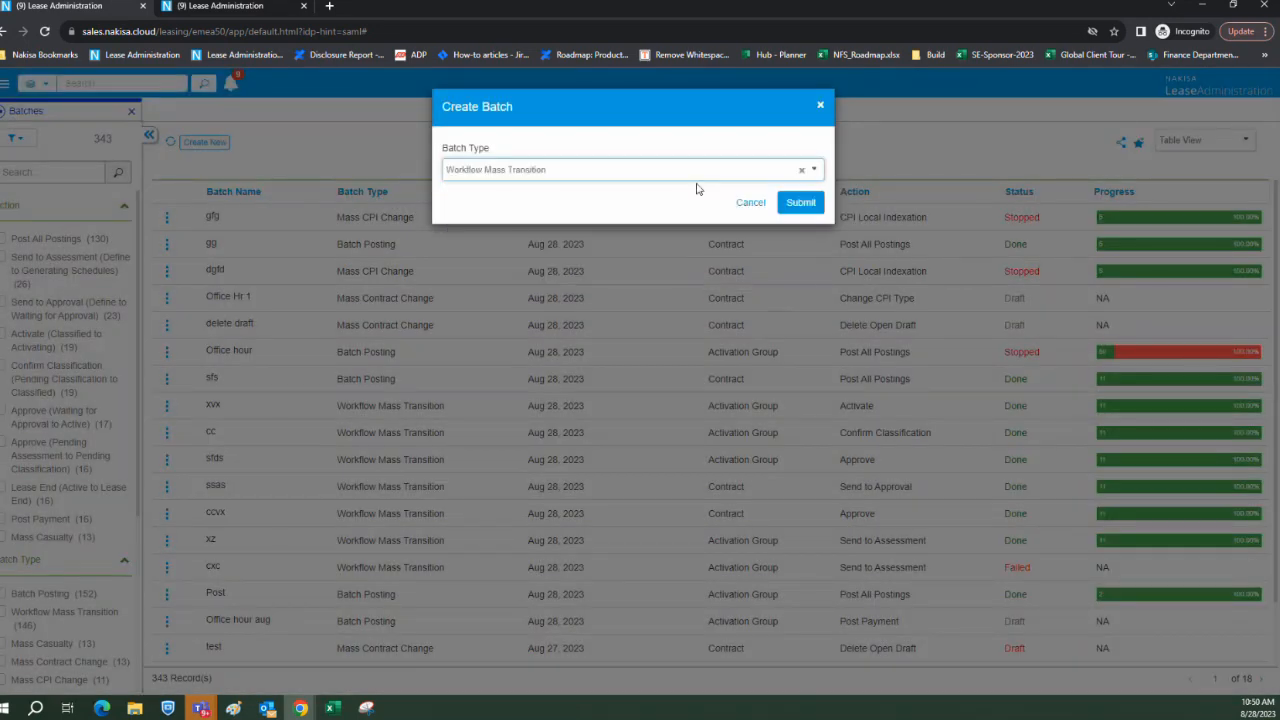
{"action": "left_click", "coordinate": [801, 203]}
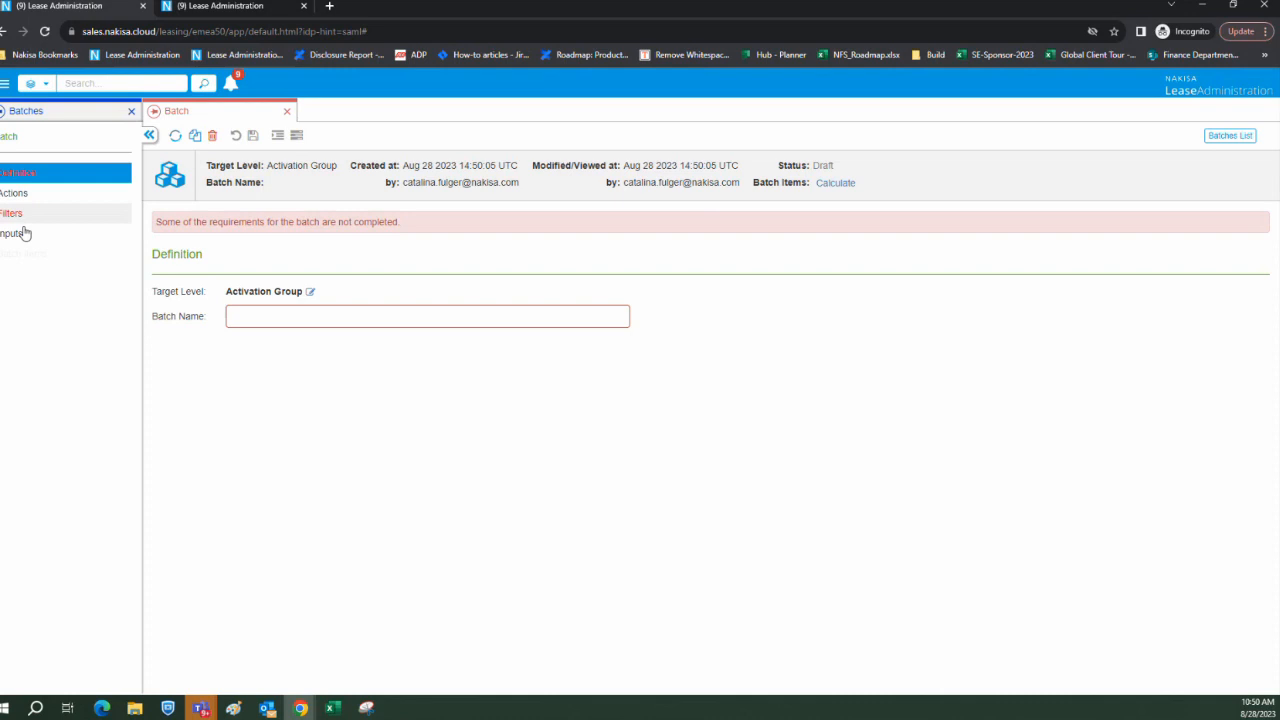
Review the inputs of the unnamed new batch, close it and refresh the batch list.
{"action": "left_click", "coordinate": [26, 235]}
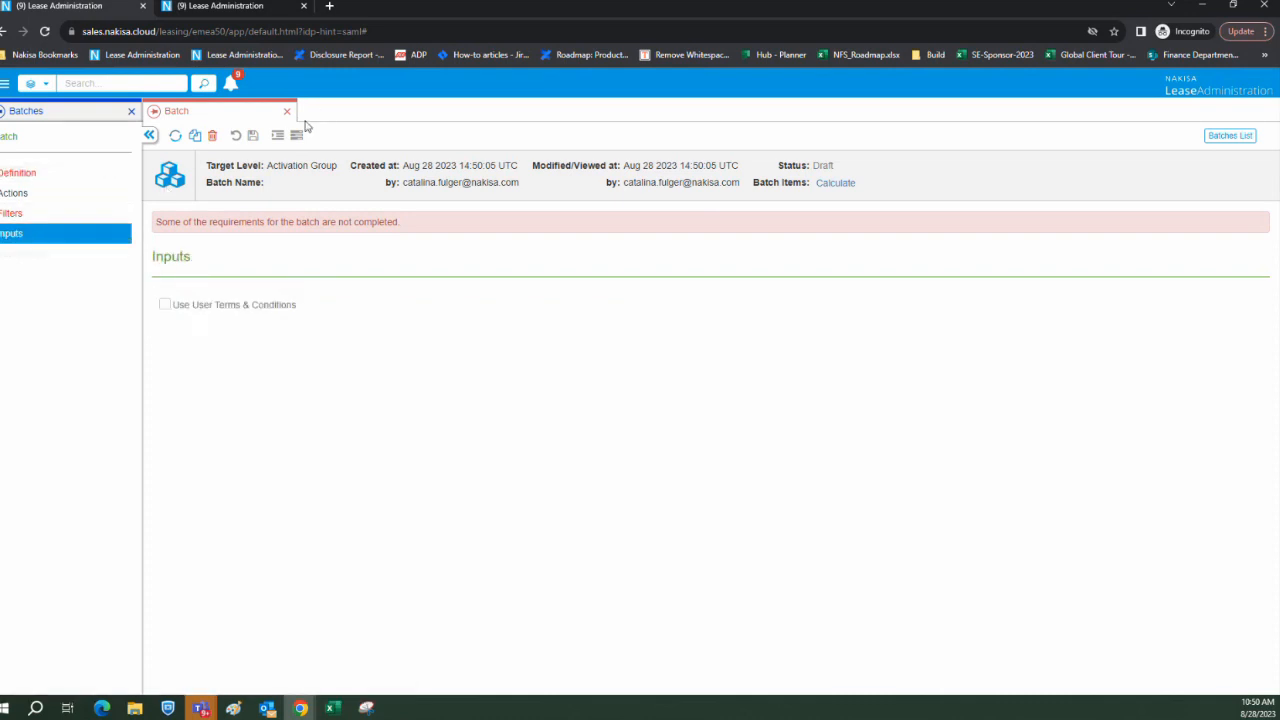
{"action": "left_click", "coordinate": [288, 112]}
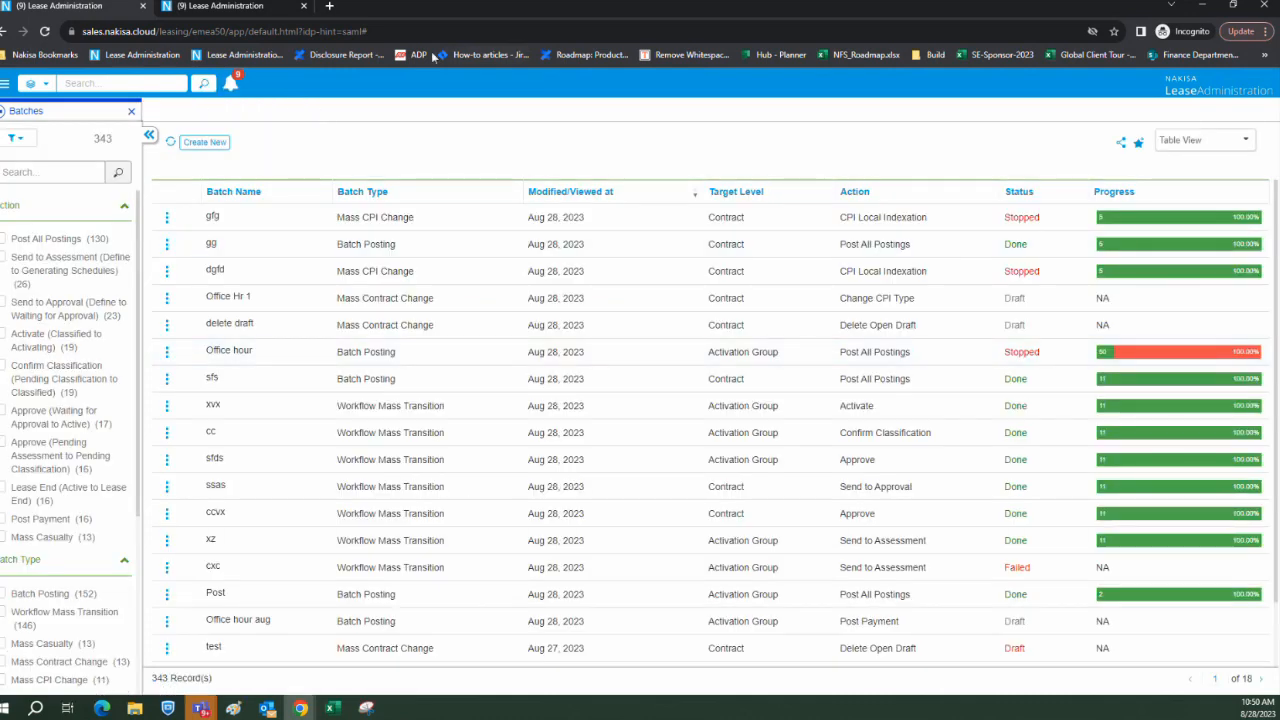
{"action": "left_click", "coordinate": [172, 144]}
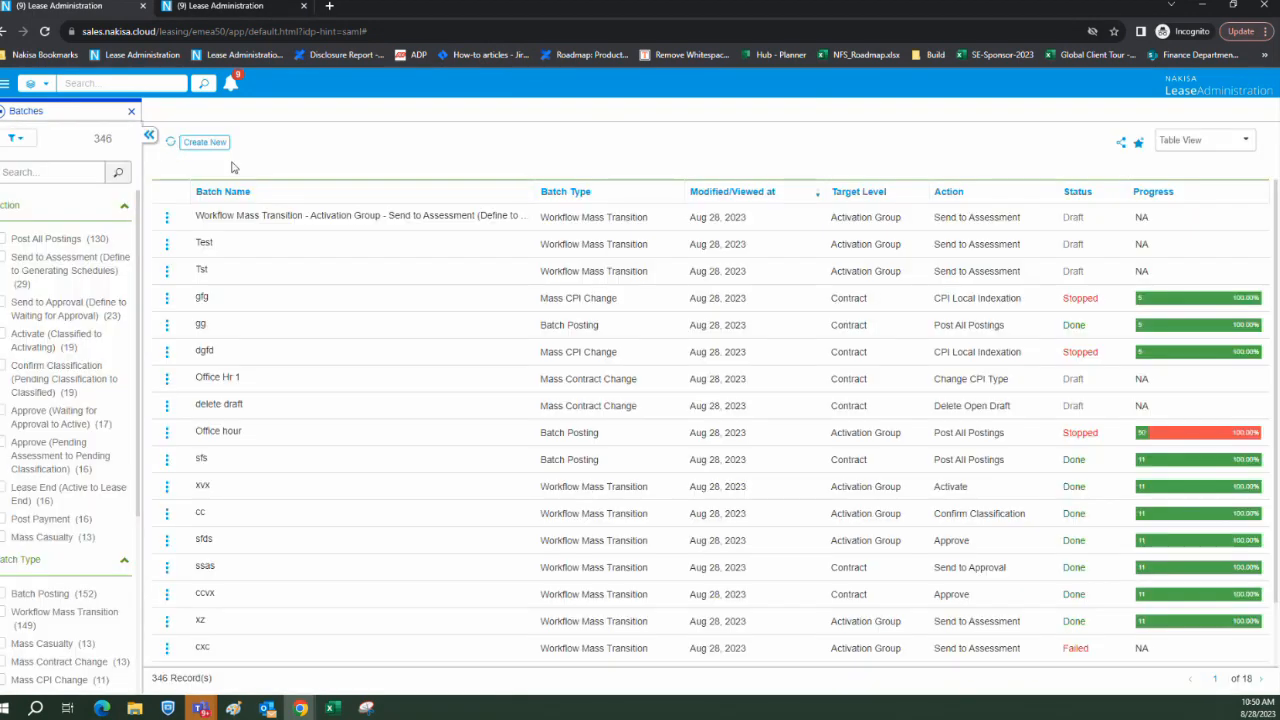
Create a Workflow Mass Transition batch, name it Test and save it.
{"action": "left_click", "coordinate": [204, 142]}
{"action": "left_click", "coordinate": [551, 179]}
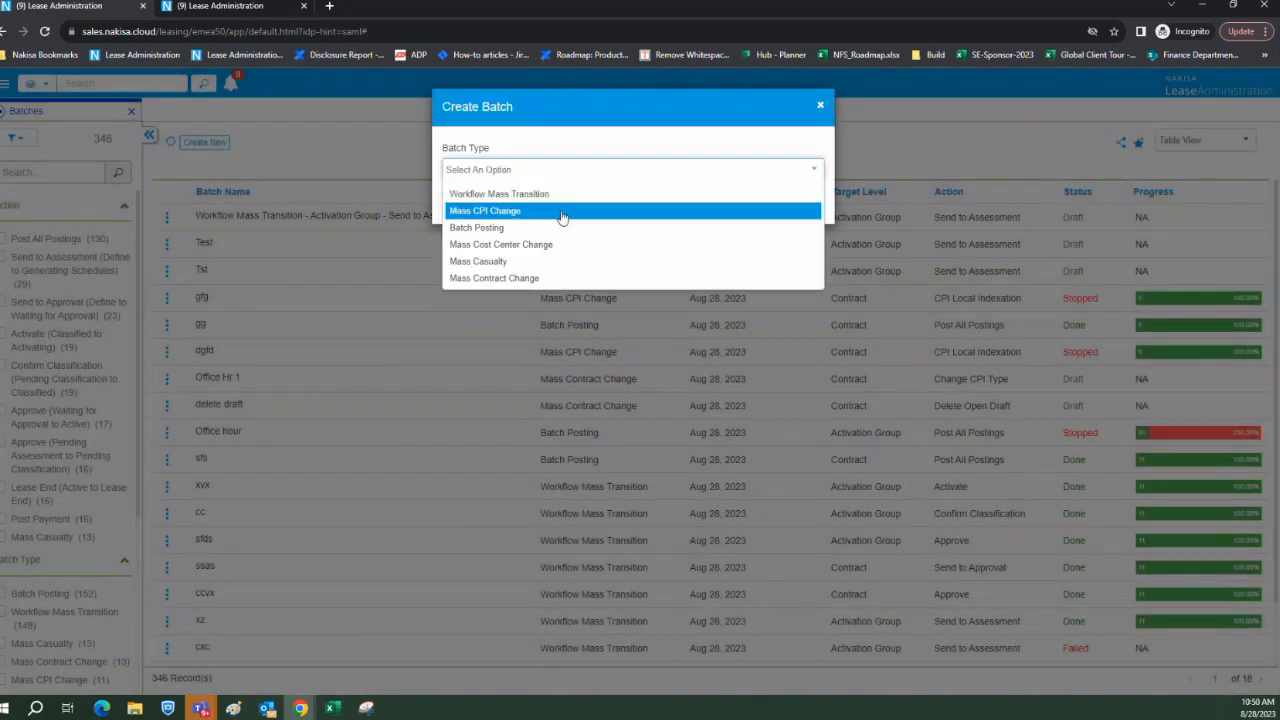
{"action": "left_click", "coordinate": [560, 190]}
{"action": "left_click", "coordinate": [801, 203]}
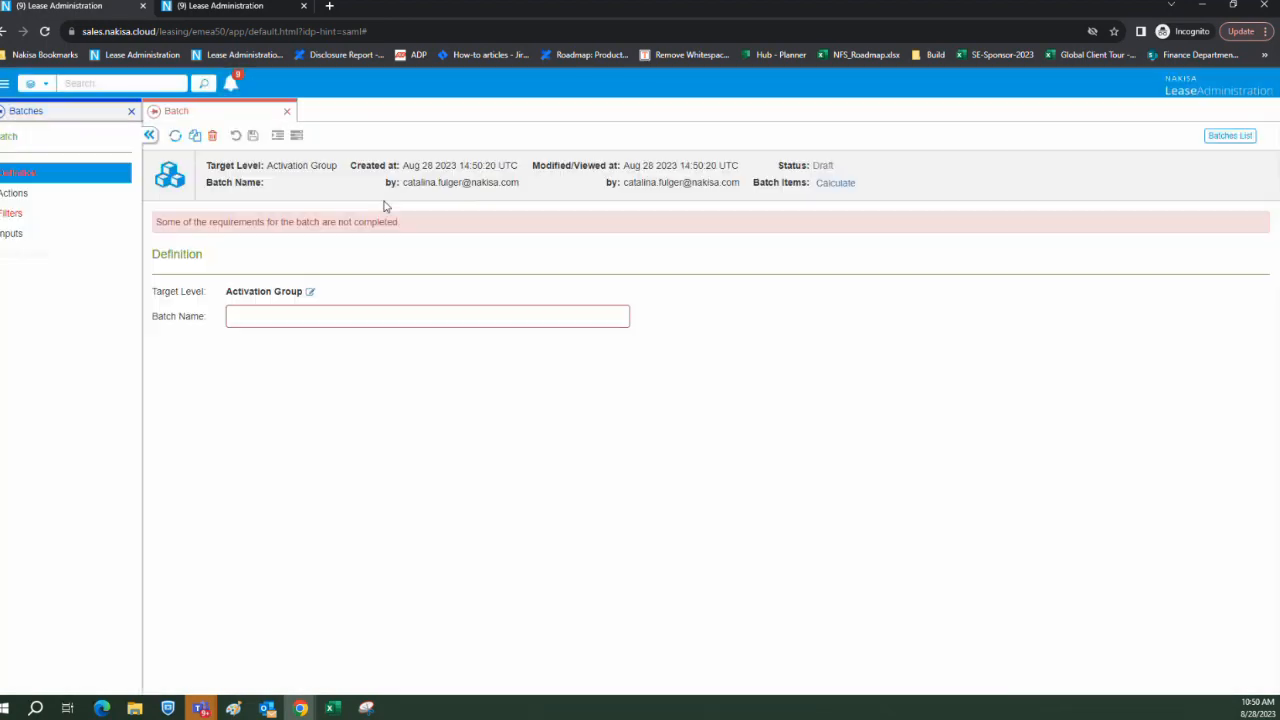
{"action": "left_click", "coordinate": [294, 315]}
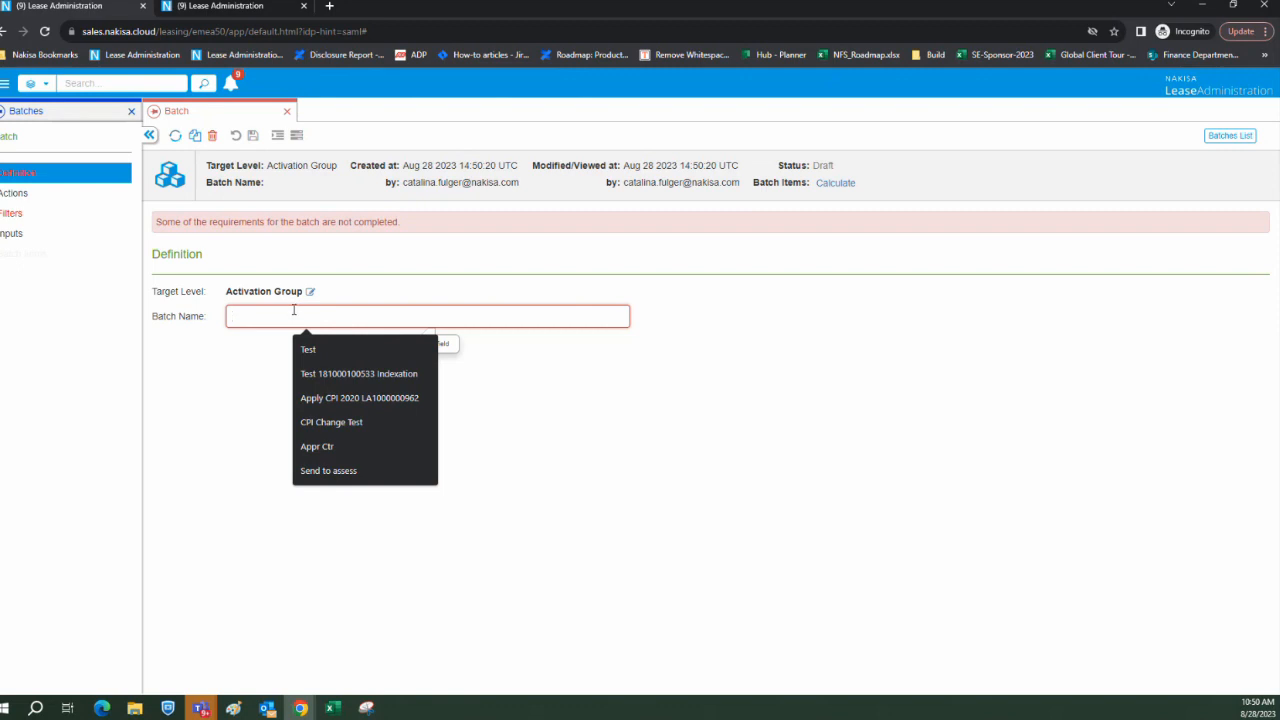
{"action": "type", "text": "Test"}
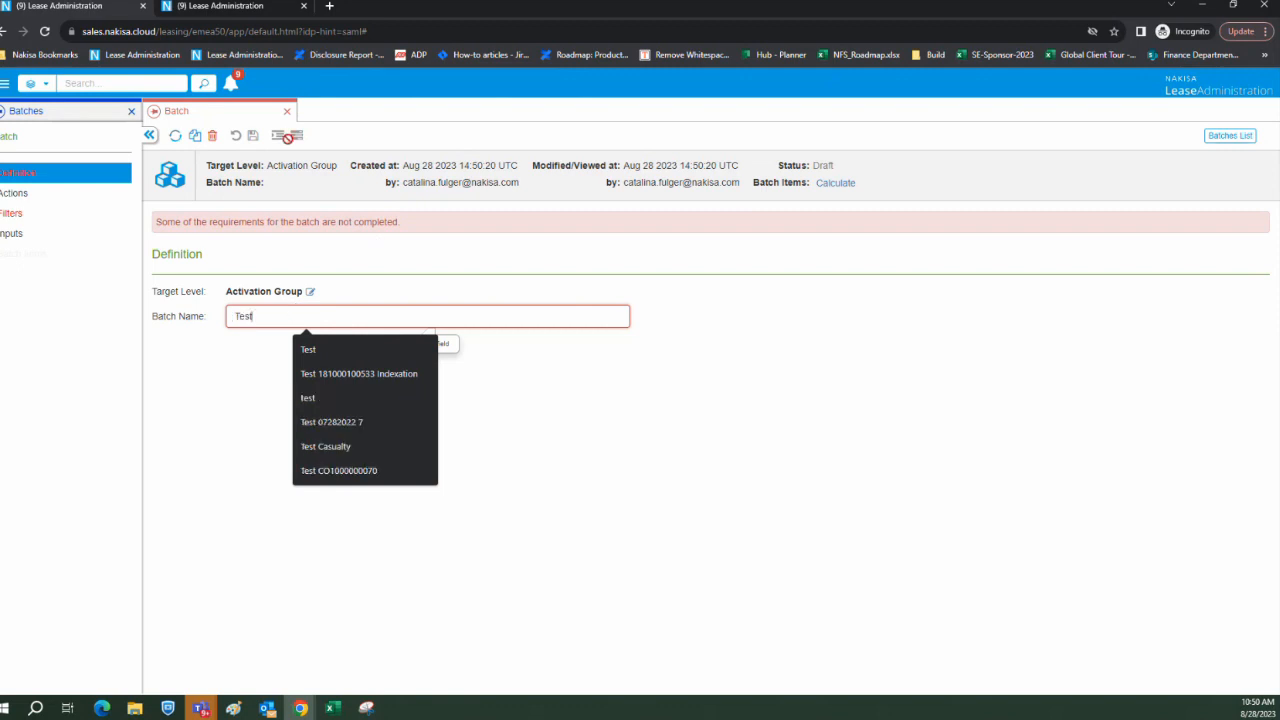
{"action": "left_click", "coordinate": [254, 135]}
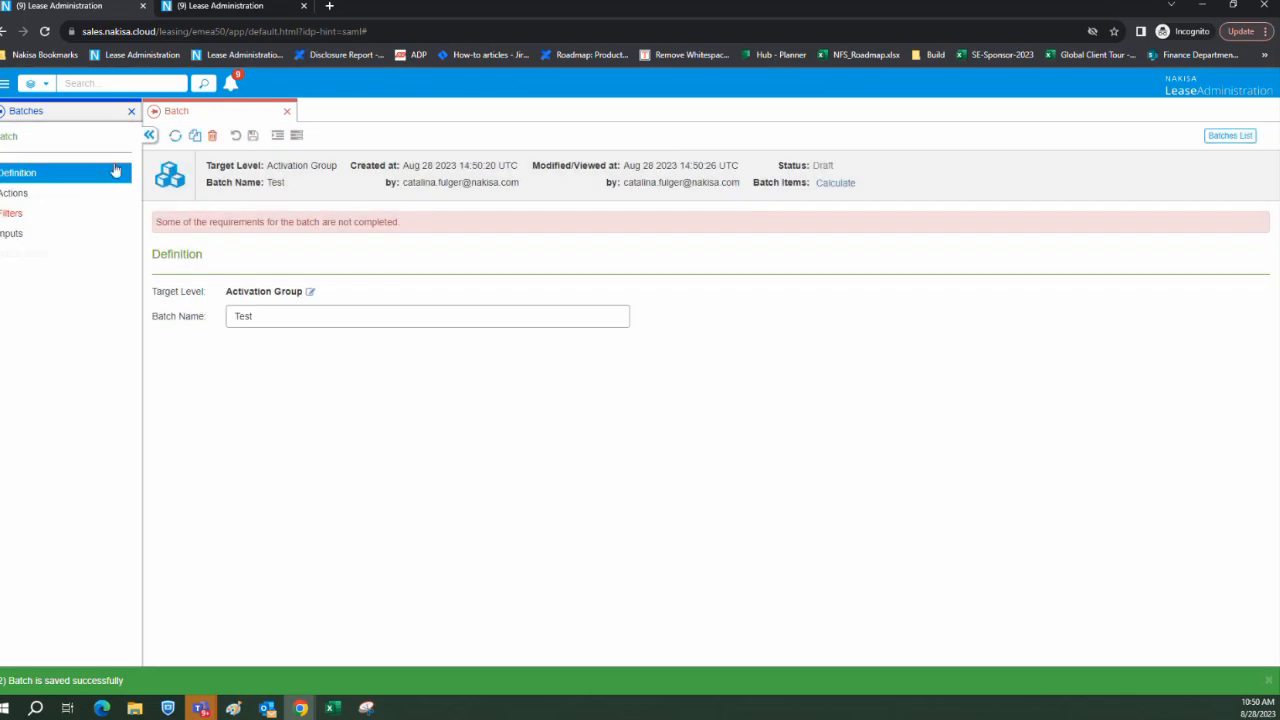
Review the Test batch's available actions and recheck the Set "Use User Terms & Conditions" by Default switch in the settings.
{"action": "left_click", "coordinate": [40, 193]}
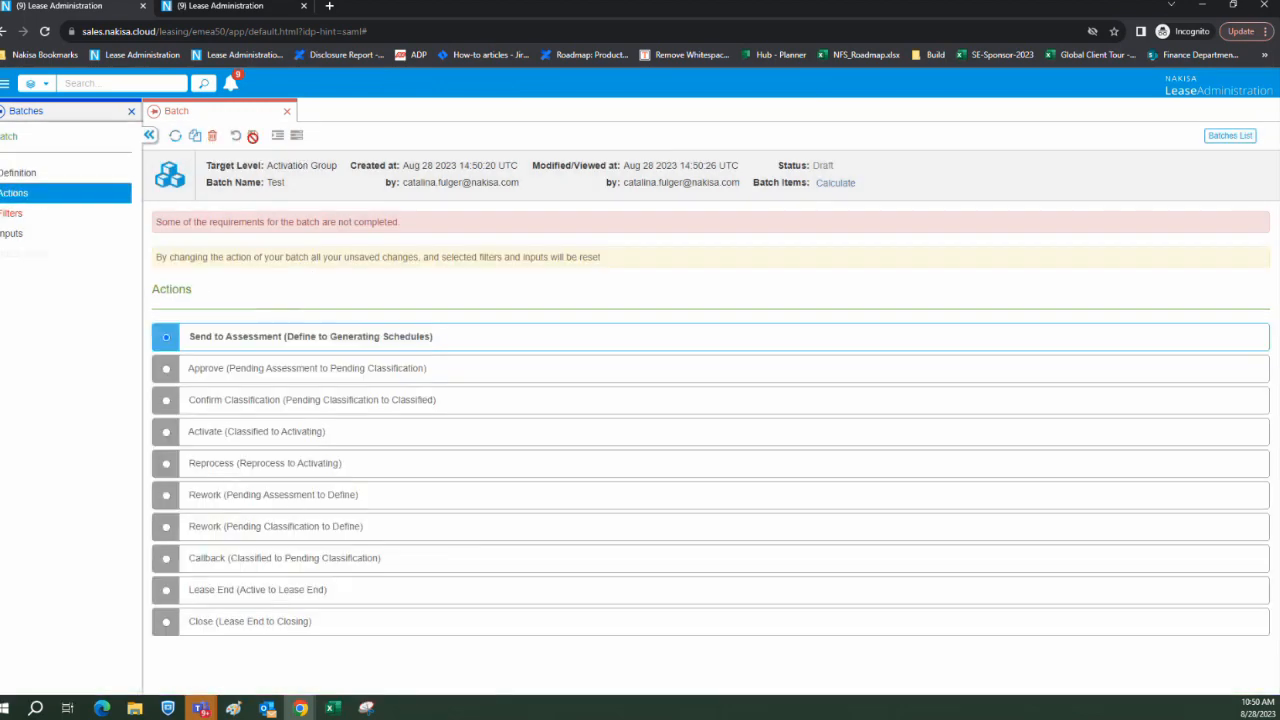
{"action": "left_click", "coordinate": [272, 8]}
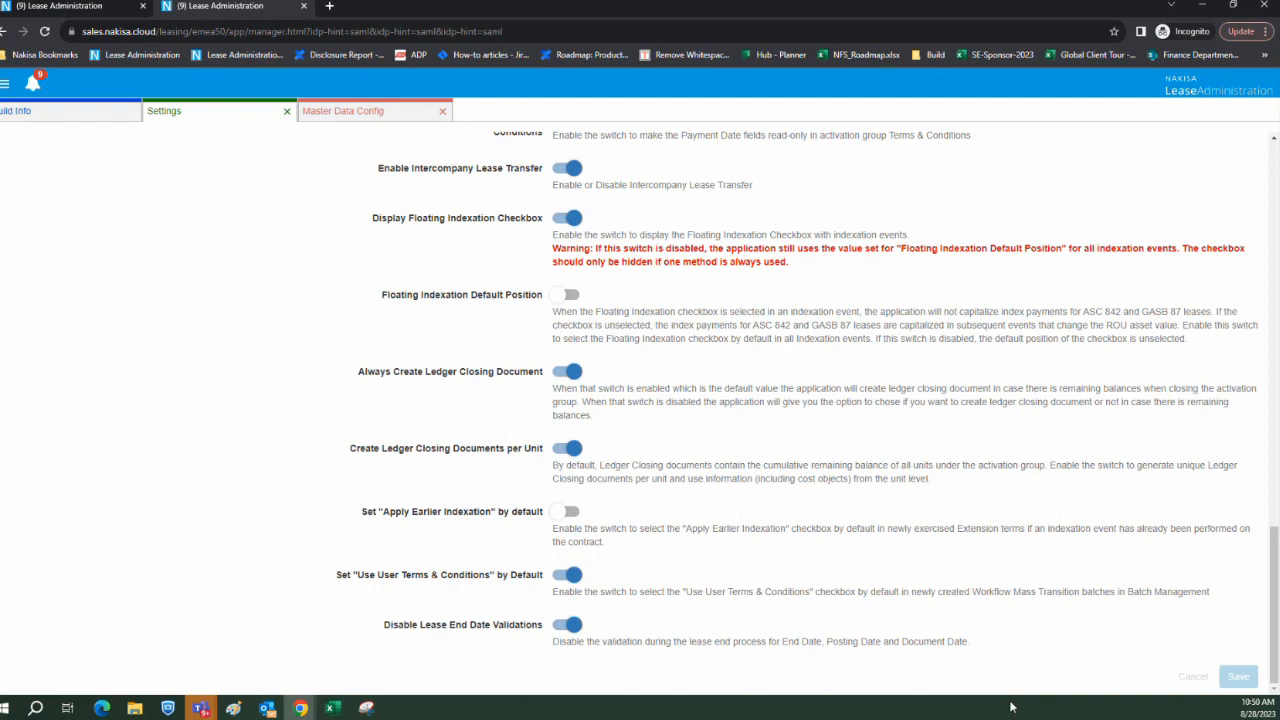
{"action": "left_click", "coordinate": [104, 14]}
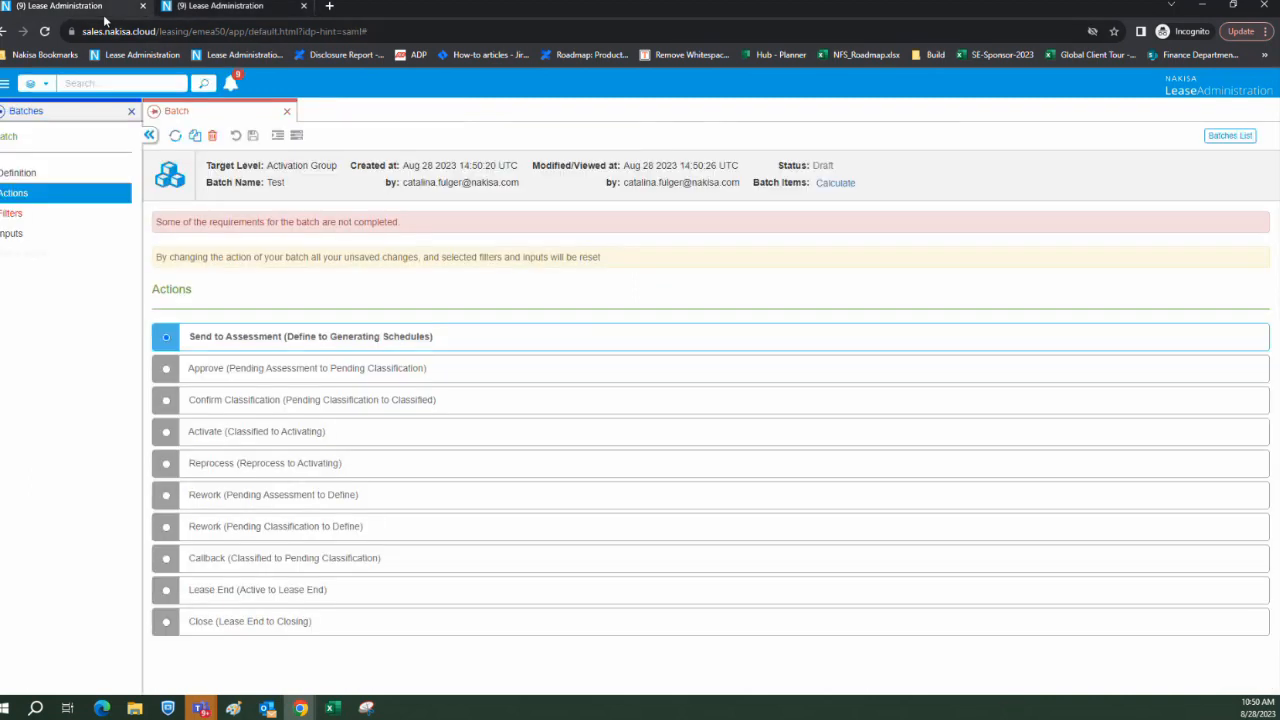
Set the Test batch's required System filter to DIS1 and save the batch.
{"action": "left_click", "coordinate": [26, 213]}
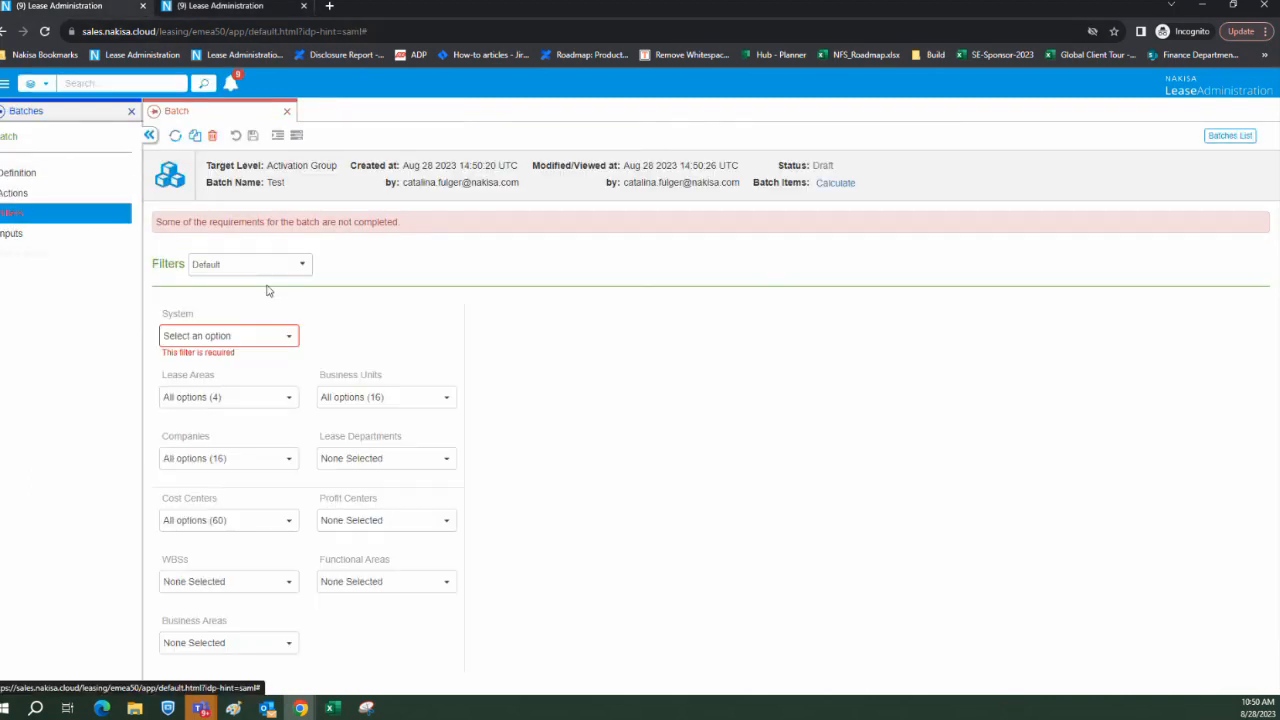
{"action": "left_click", "coordinate": [288, 339]}
{"action": "left_click", "coordinate": [212, 443]}
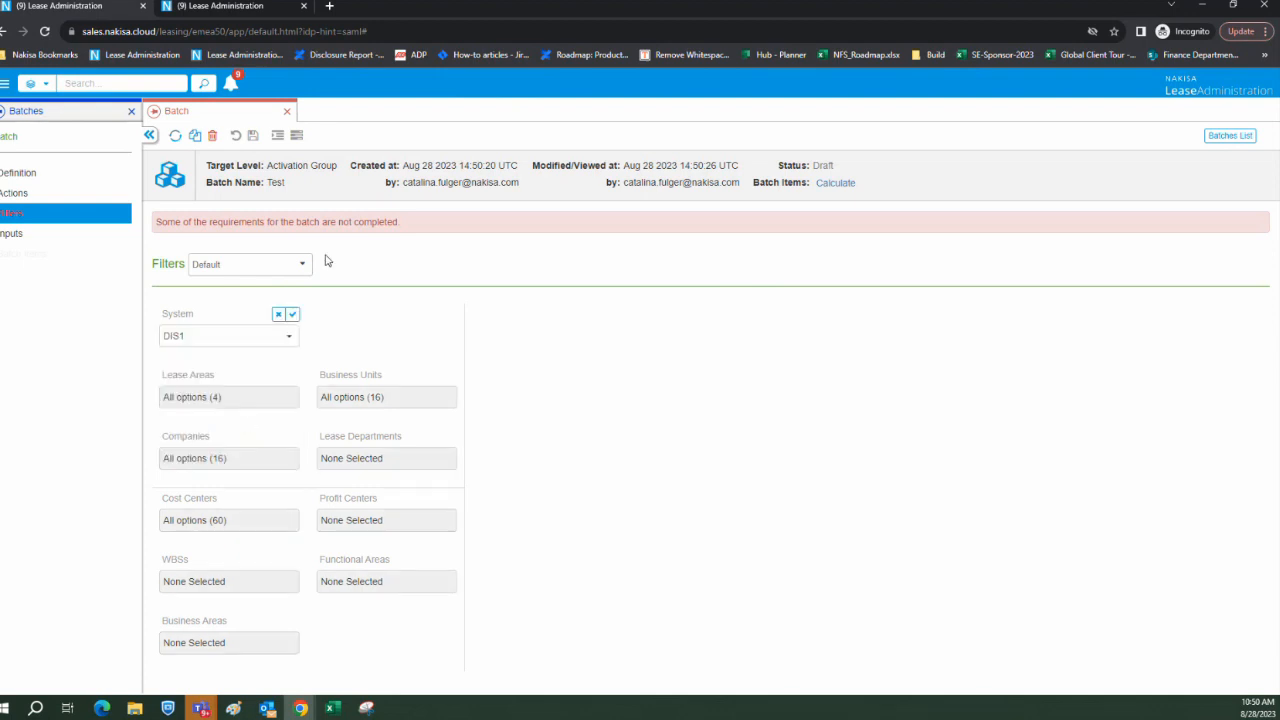
{"action": "left_click", "coordinate": [292, 314]}
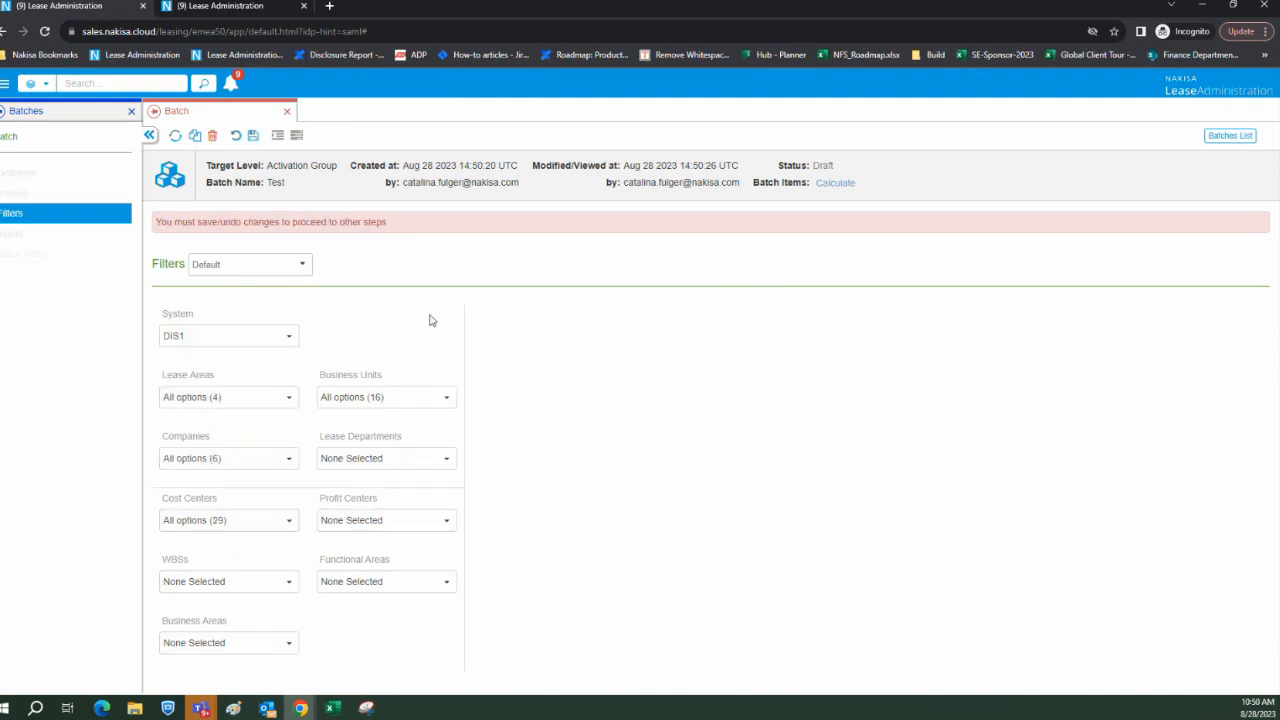
{"action": "left_click", "coordinate": [253, 136]}
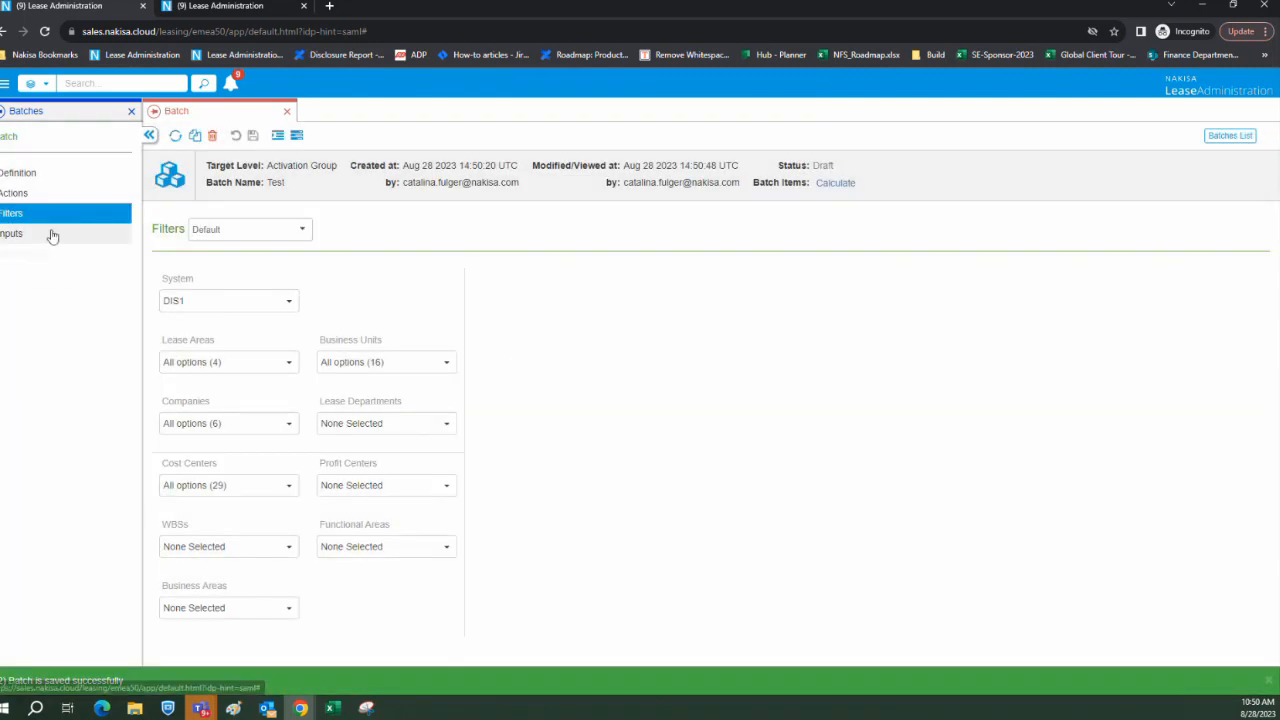
Review the batch's Use User Terms & Conditions input, compare it with the default switches in the settings and close the batch.
{"action": "left_click", "coordinate": [51, 234]}
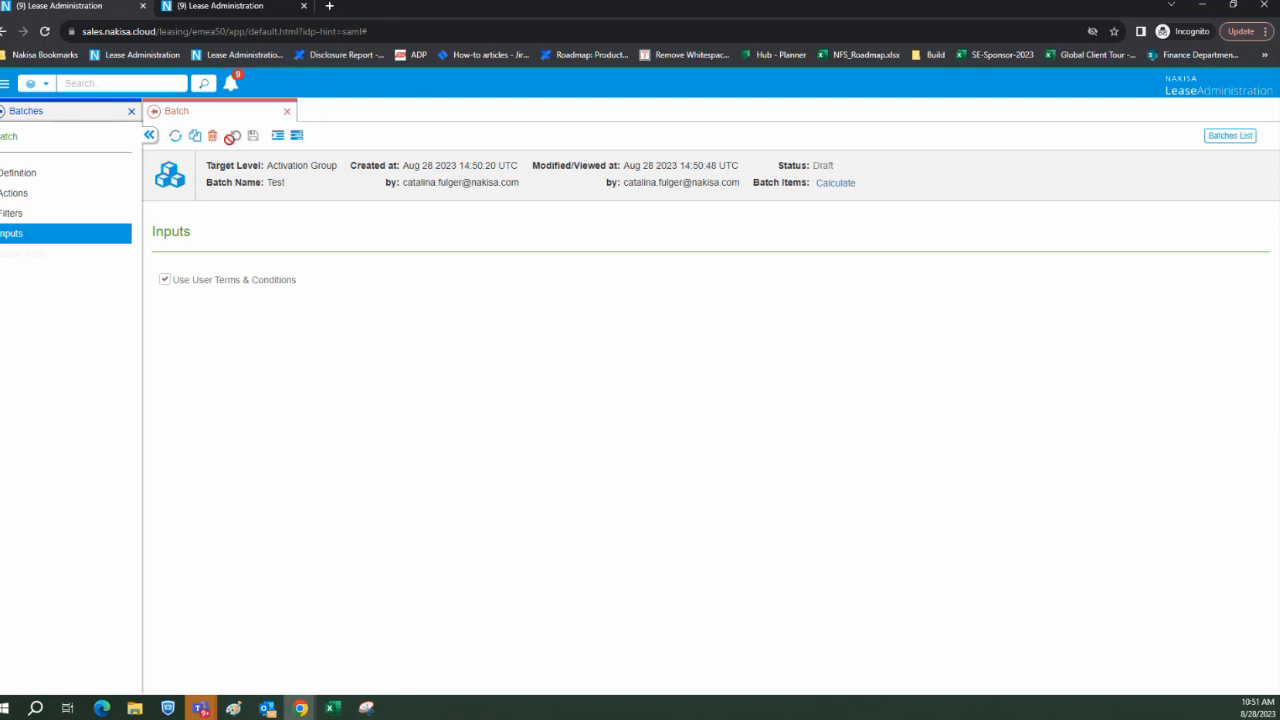
{"action": "left_click", "coordinate": [270, 7]}
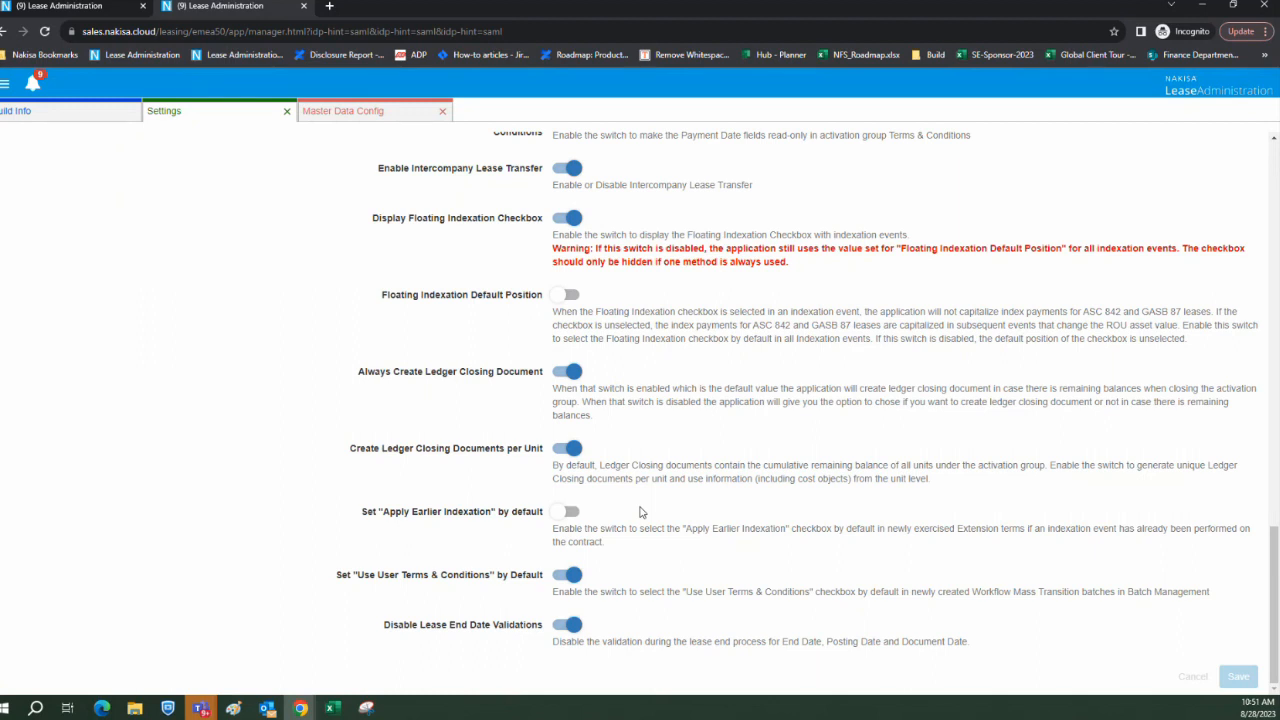
{"action": "left_click", "coordinate": [30, 5]}
{"action": "left_click", "coordinate": [287, 111]}
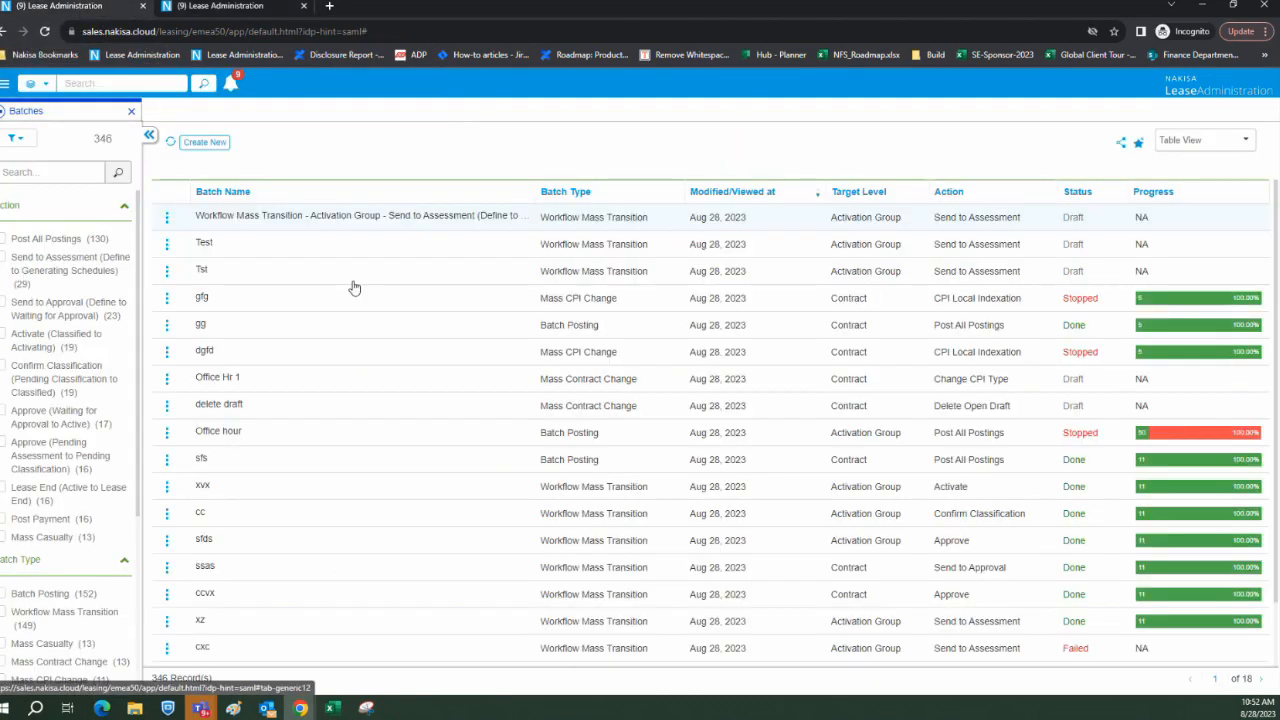
Open CONTRACT DEMO 0095 from the contract landing page and view its accounting details.
{"action": "left_click", "coordinate": [5, 84]}
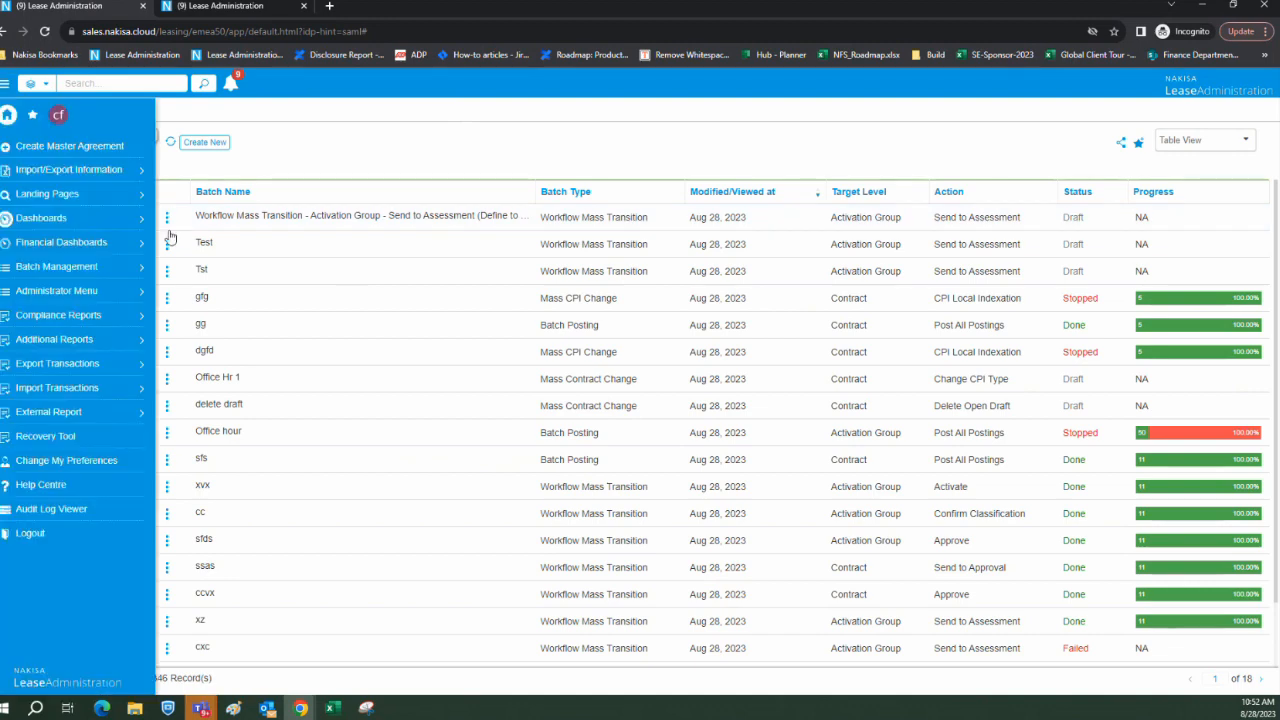
{"action": "left_click", "coordinate": [85, 200]}
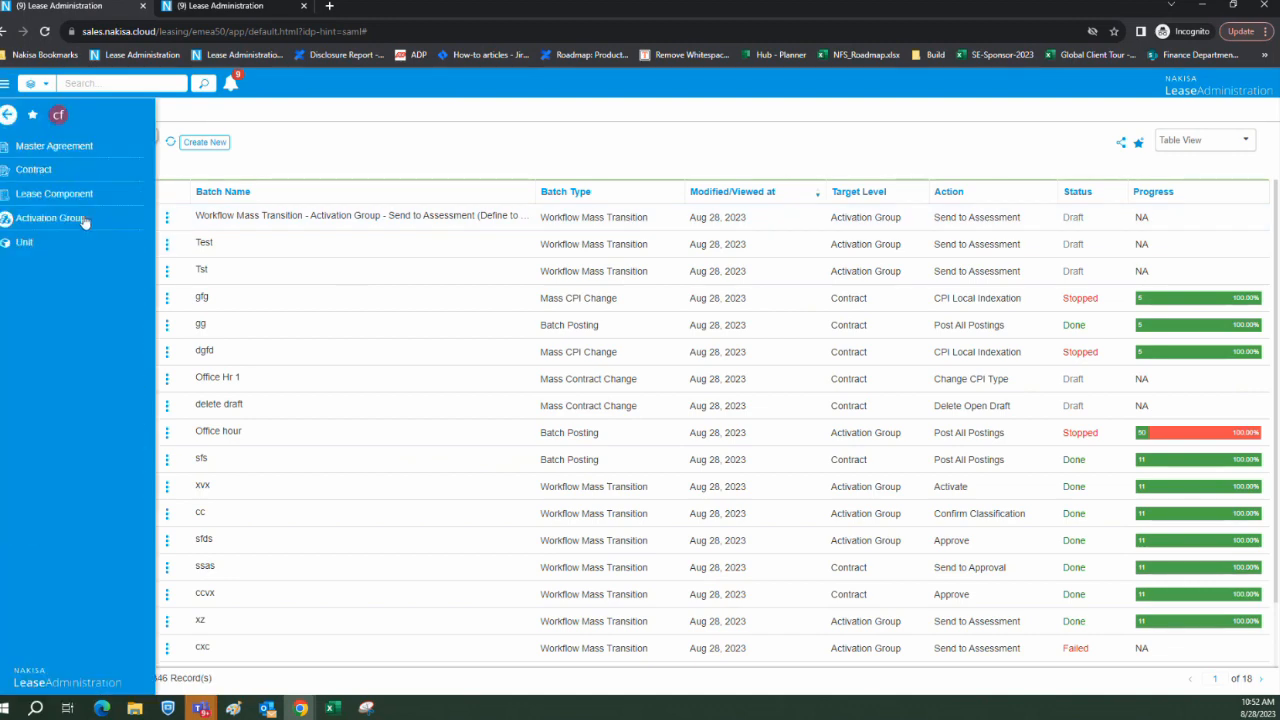
{"action": "left_click", "coordinate": [62, 176]}
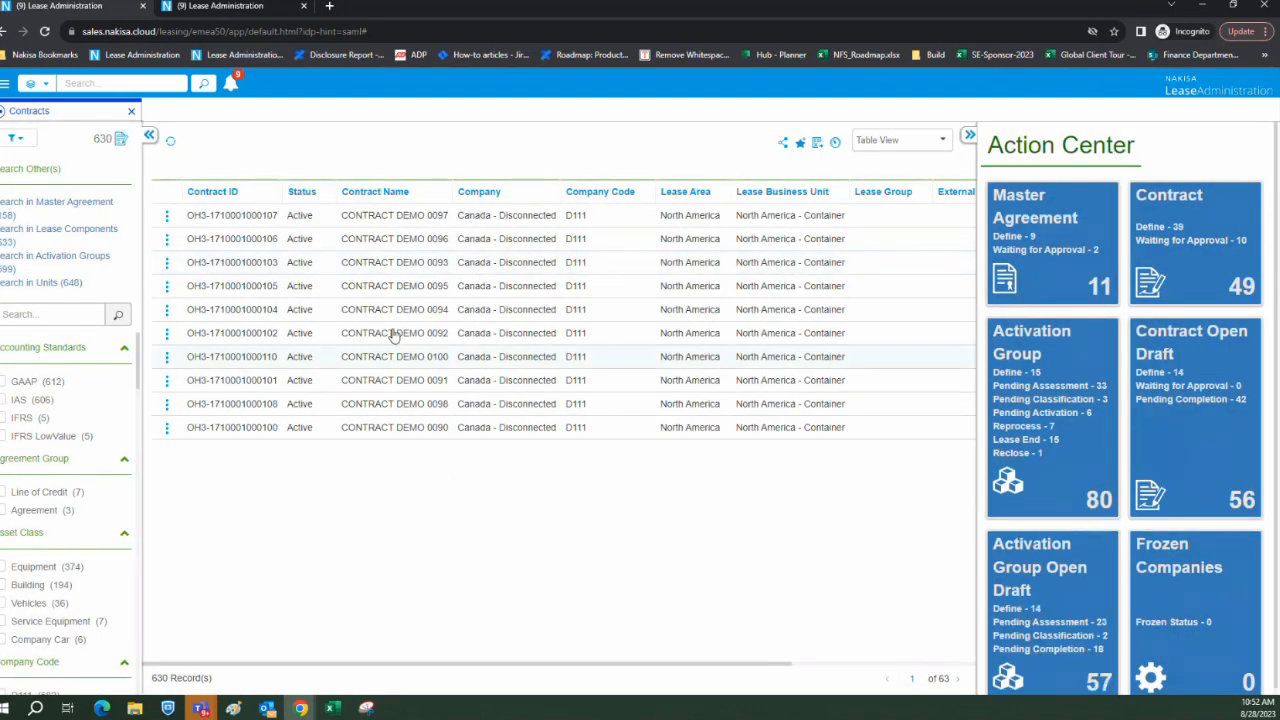
{"action": "left_click", "coordinate": [395, 290]}
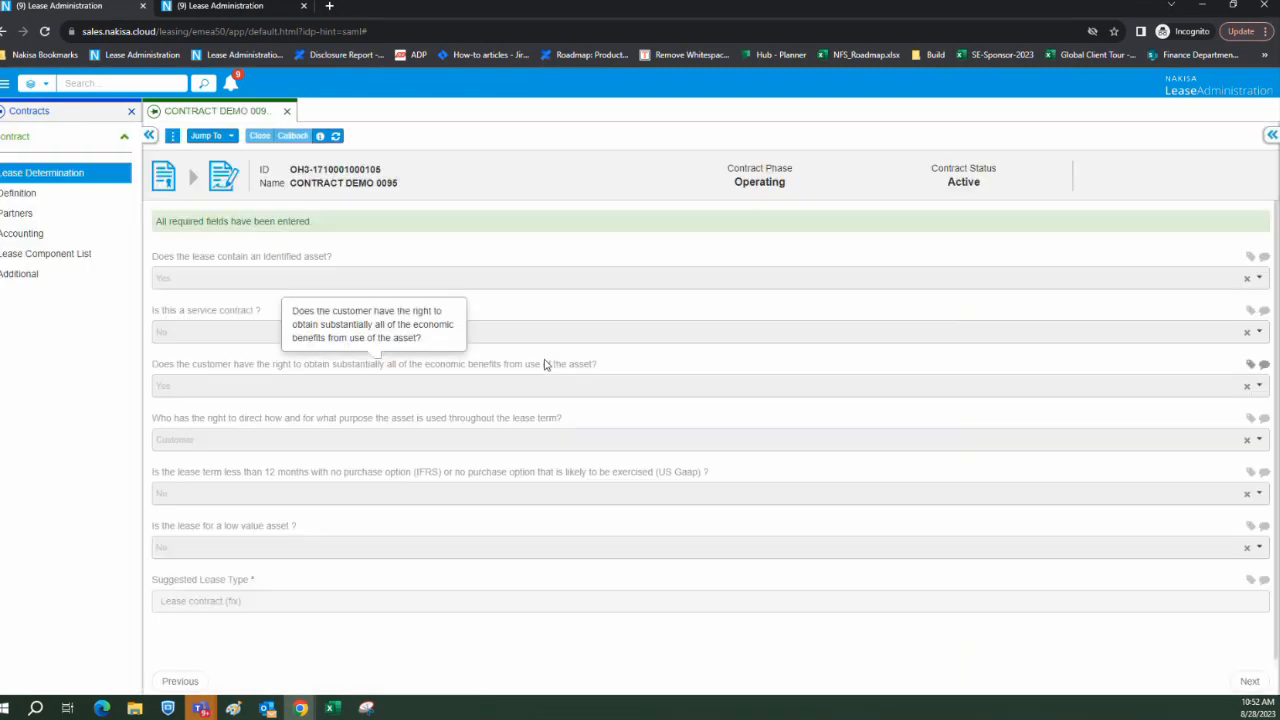
{"action": "left_click", "coordinate": [25, 233]}
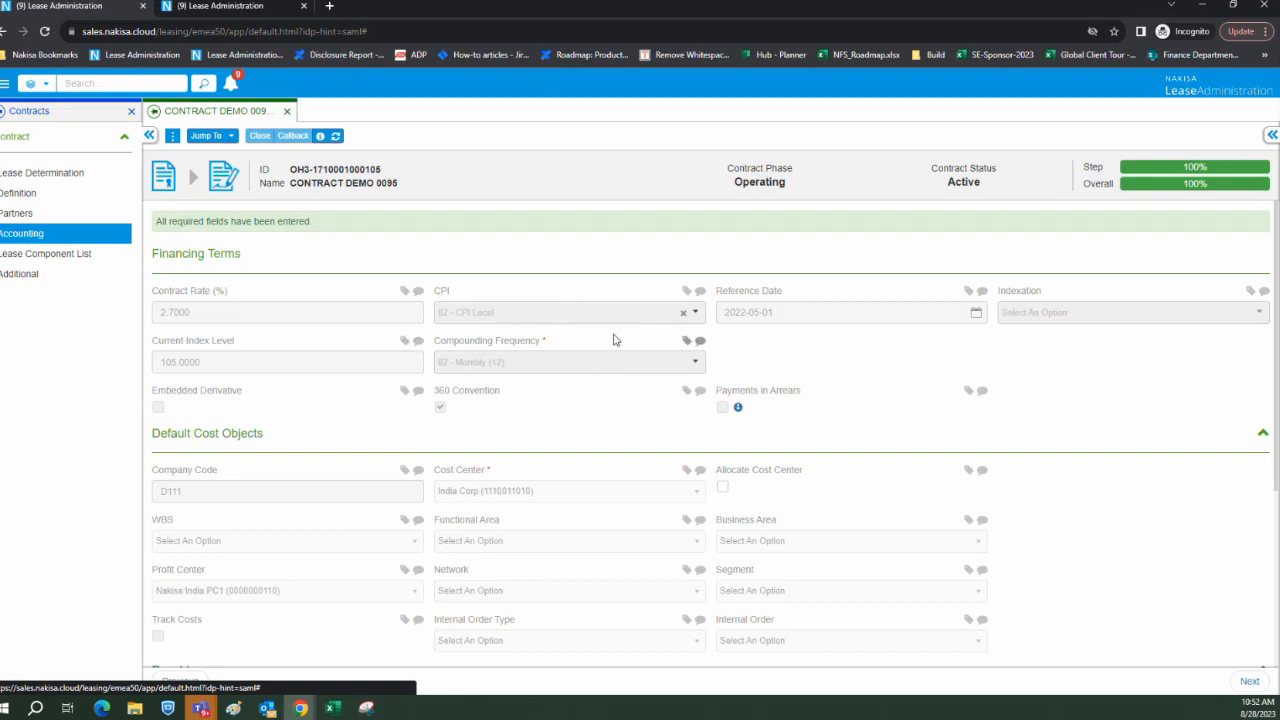
Submit a lease modification dated 2023-08-28 with reason Addendum to Contract - New Terms and Modify Contract Rate unchecked.
{"action": "left_click", "coordinate": [207, 135]}
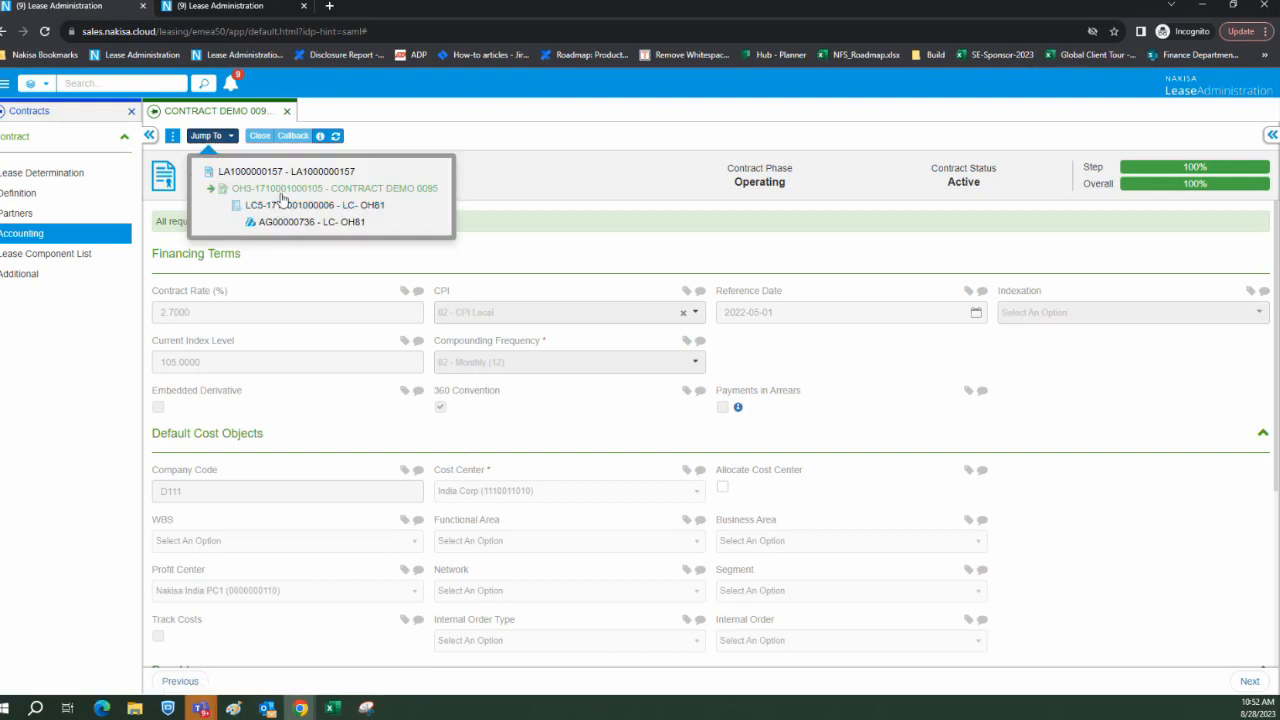
{"action": "left_click", "coordinate": [172, 137]}
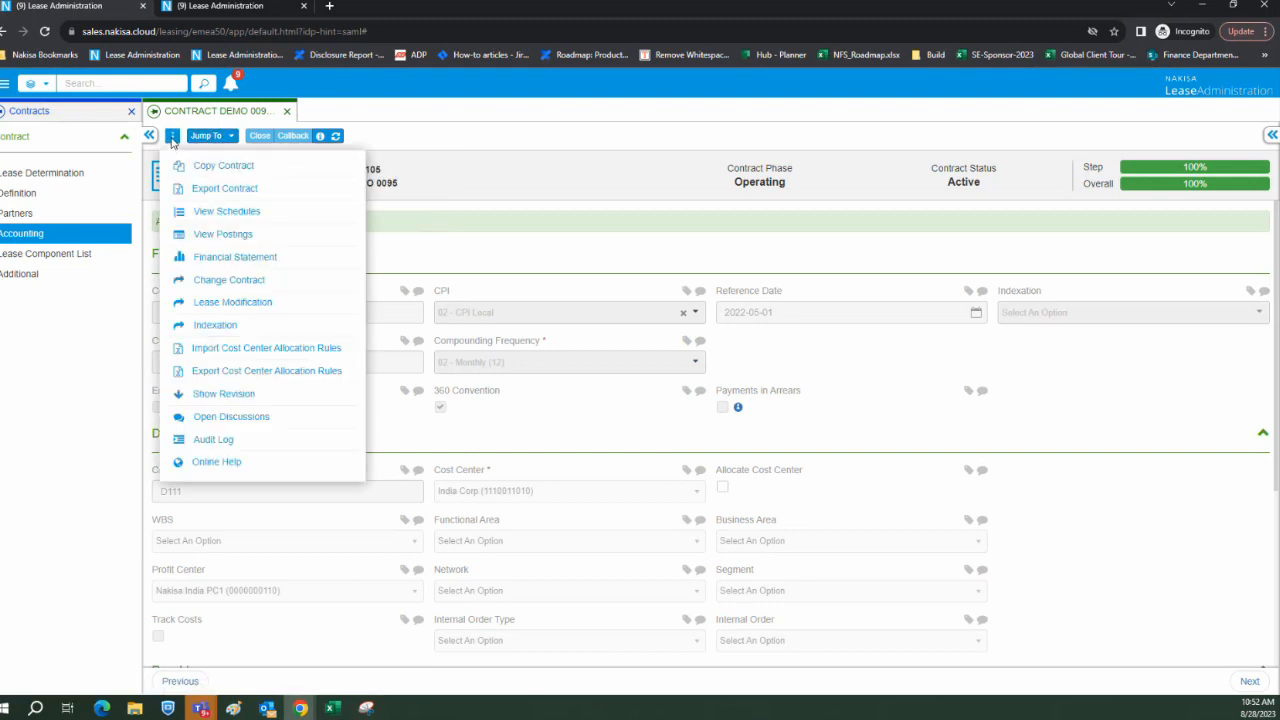
{"action": "left_click", "coordinate": [291, 306]}
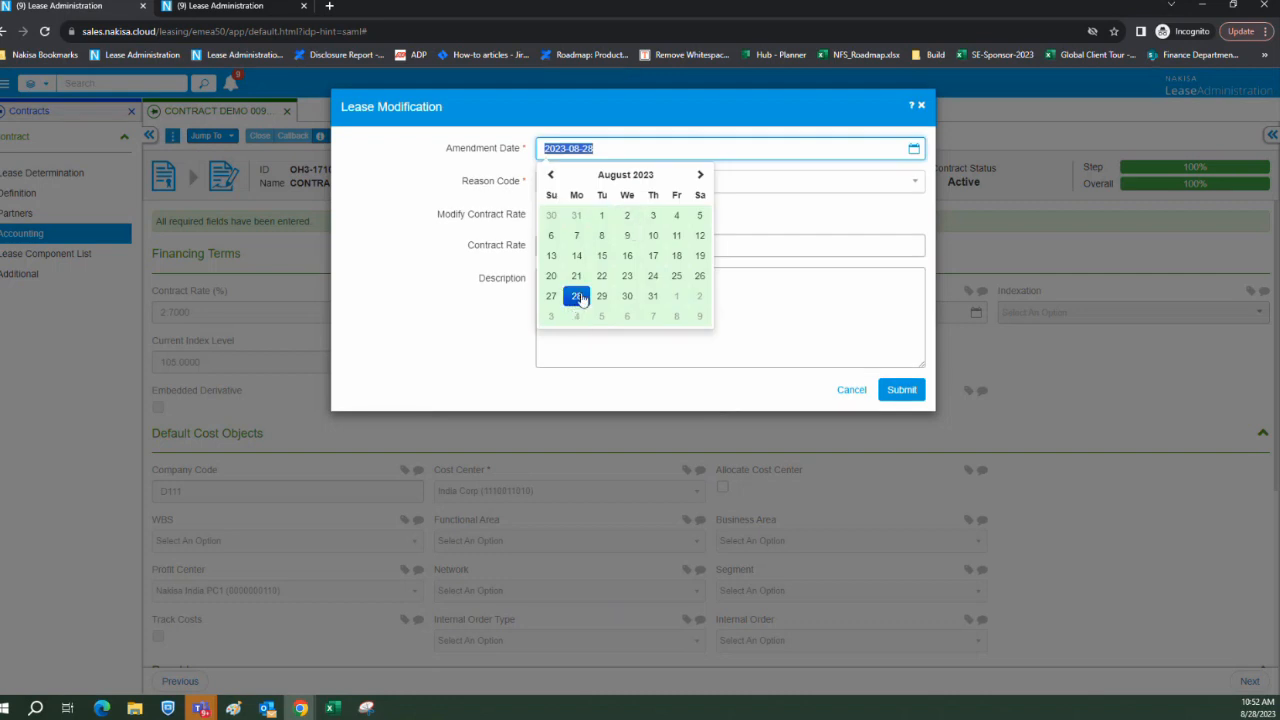
{"action": "left_click", "coordinate": [578, 297]}
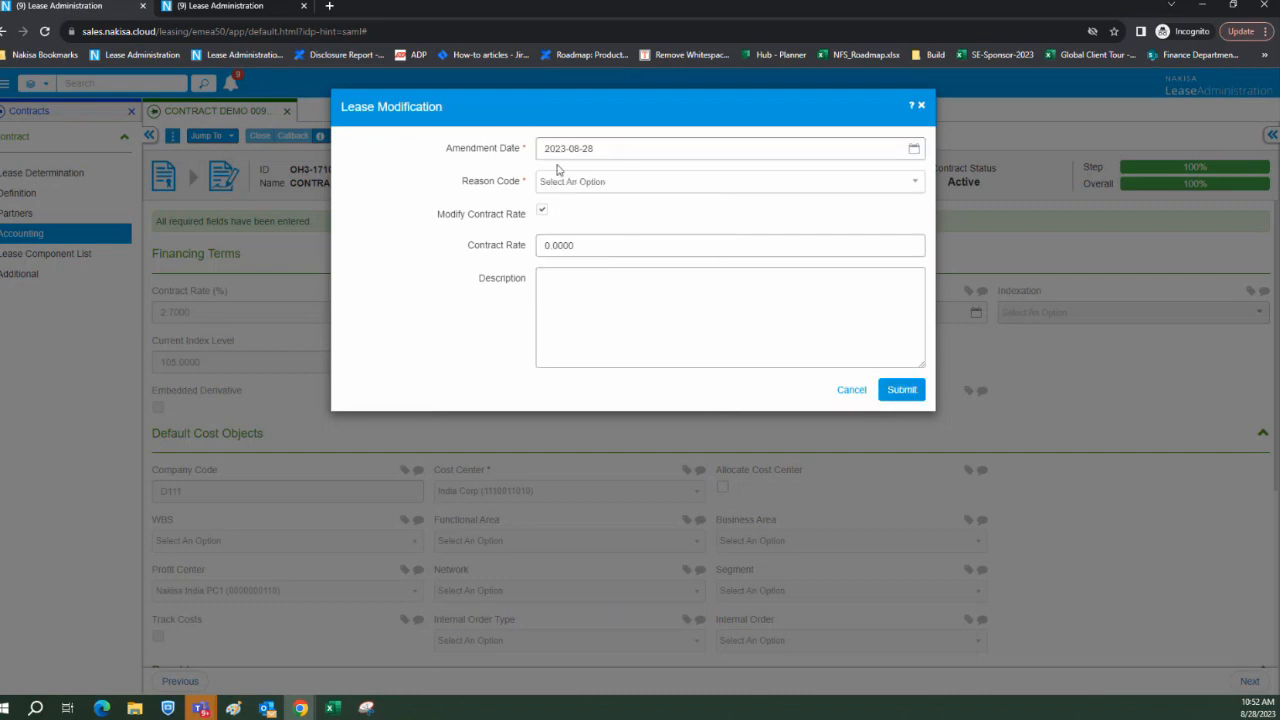
{"action": "left_click", "coordinate": [632, 188]}
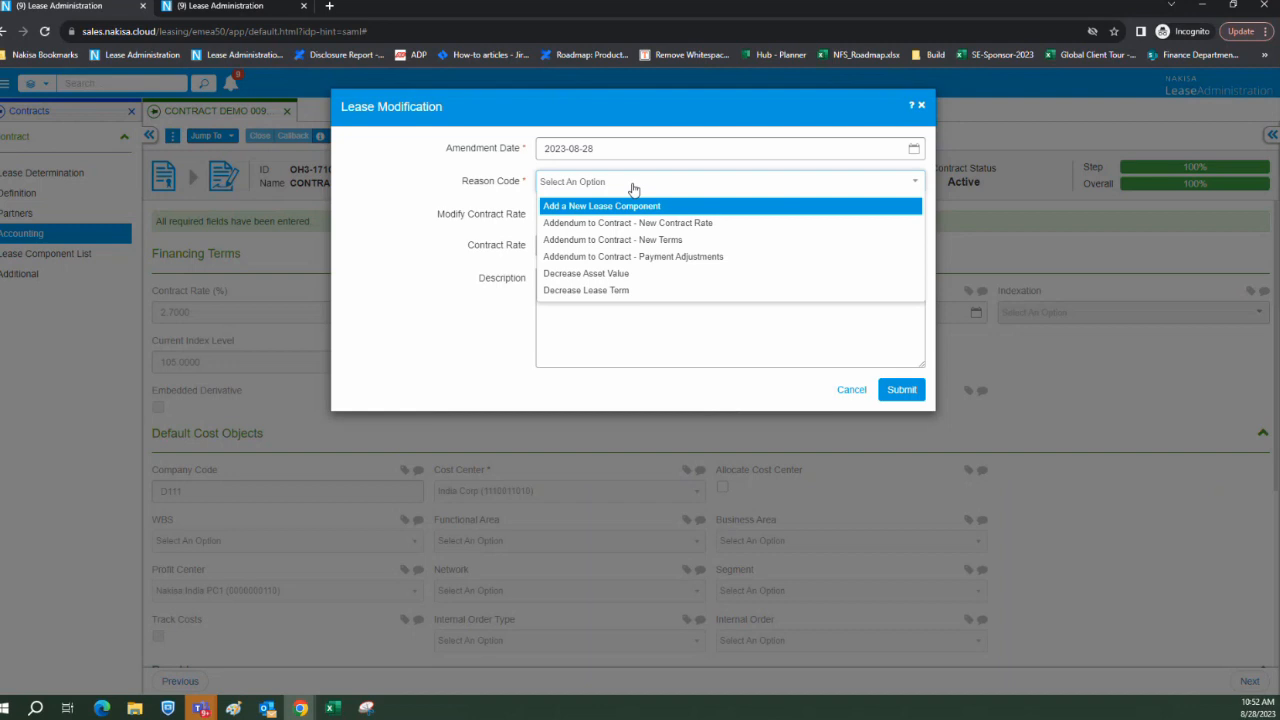
{"action": "left_click", "coordinate": [650, 240]}
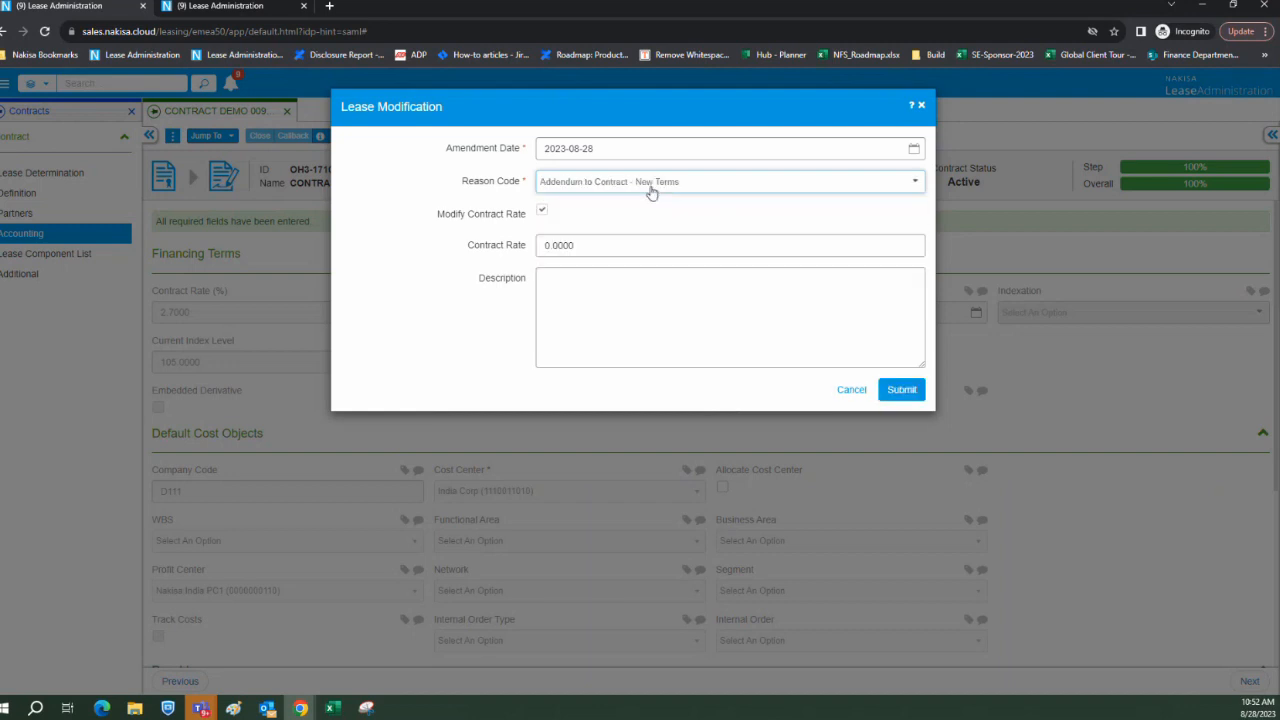
{"action": "left_click", "coordinate": [542, 210]}
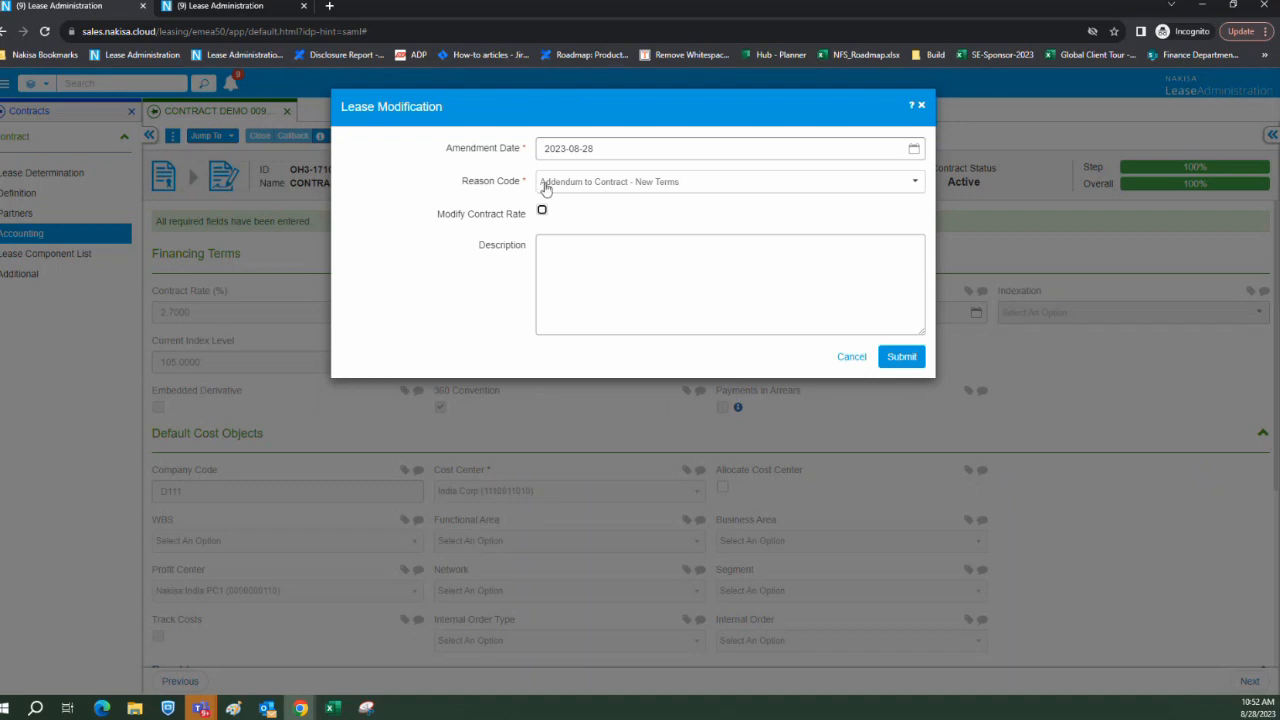
{"action": "left_click", "coordinate": [900, 357]}
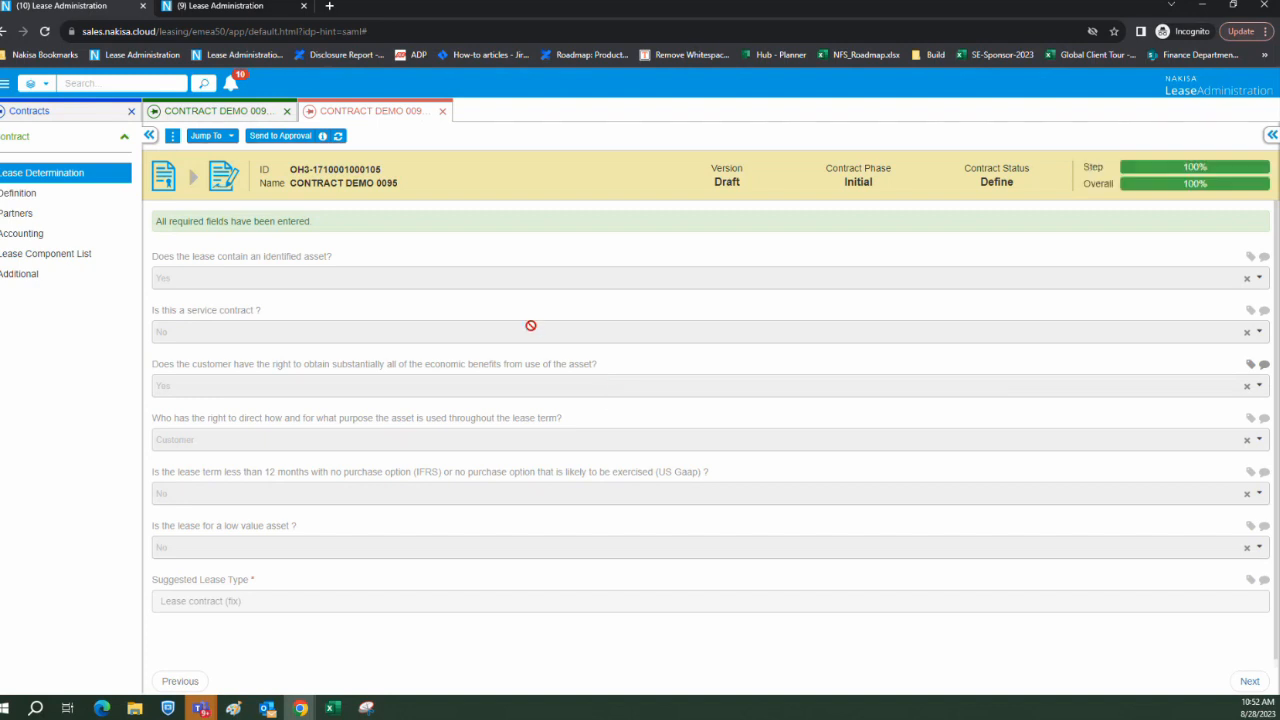
Open the Terms & Conditions of the draft contract's lease component LC- OH81.
{"action": "left_click", "coordinate": [210, 136]}
{"action": "left_click", "coordinate": [247, 224]}
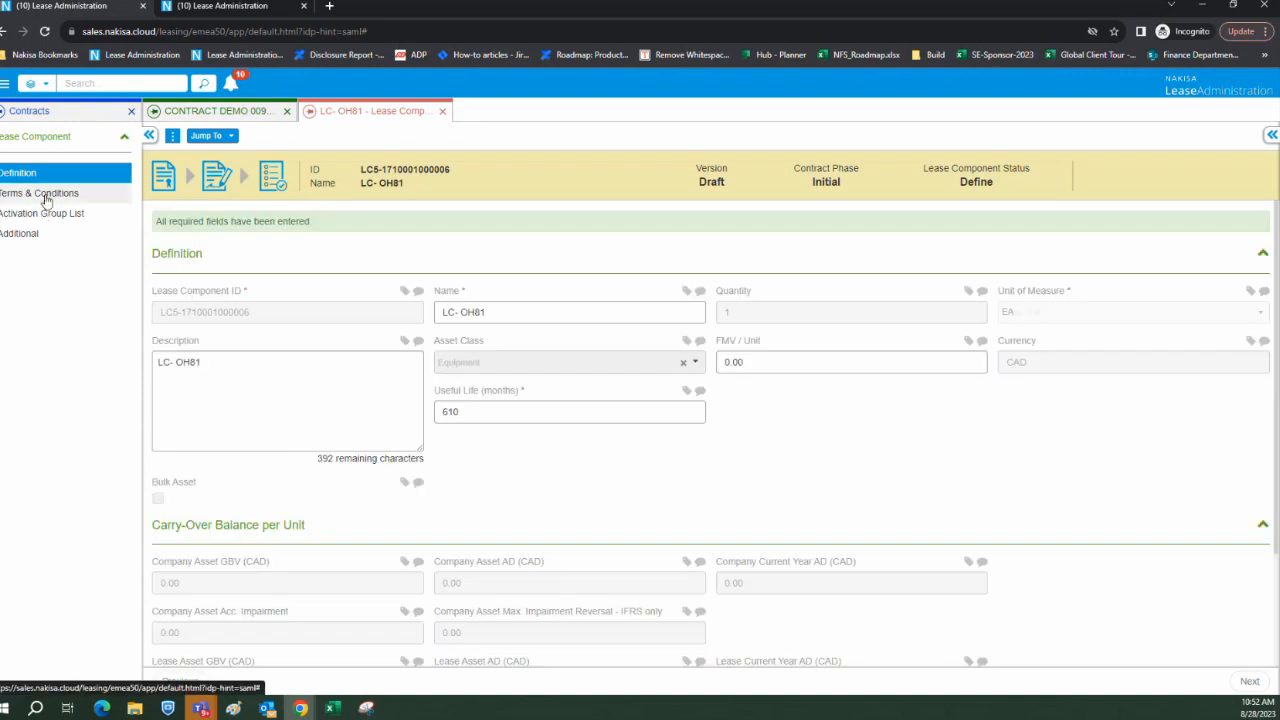
{"action": "left_click", "coordinate": [40, 193]}
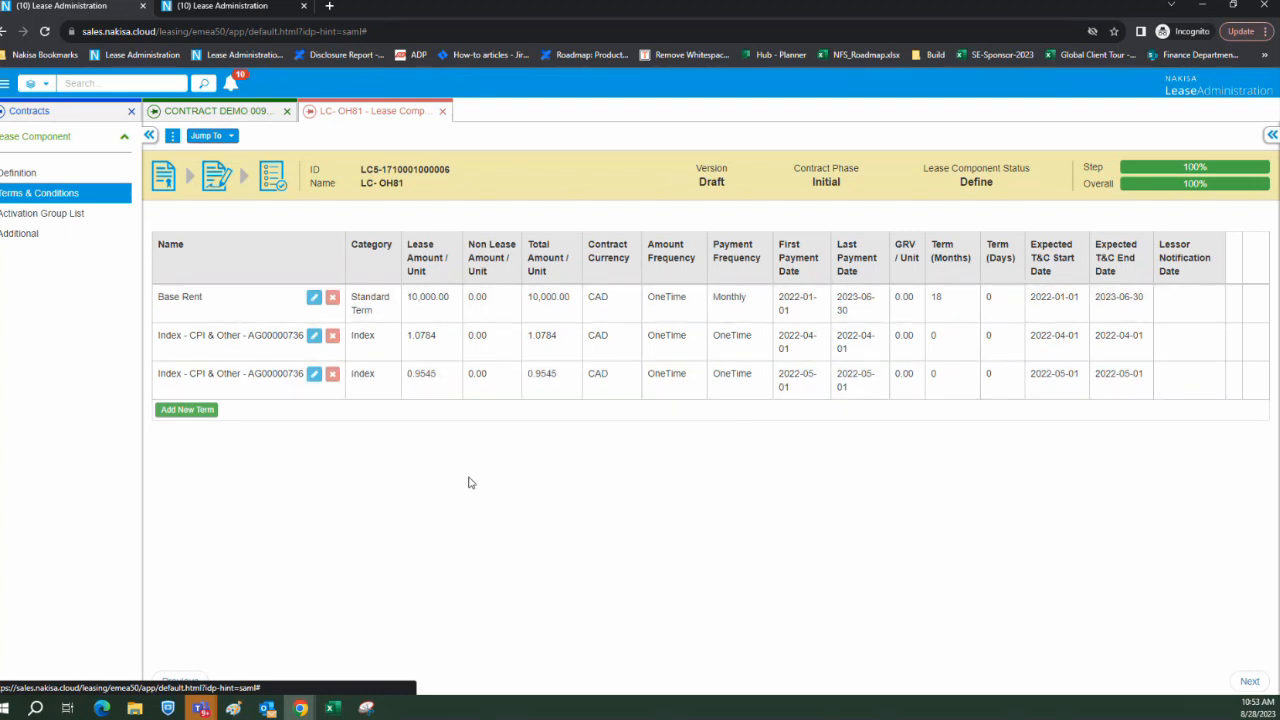
Start a new standard term of type Extension 1 for the lease component.
{"action": "left_click", "coordinate": [205, 410]}
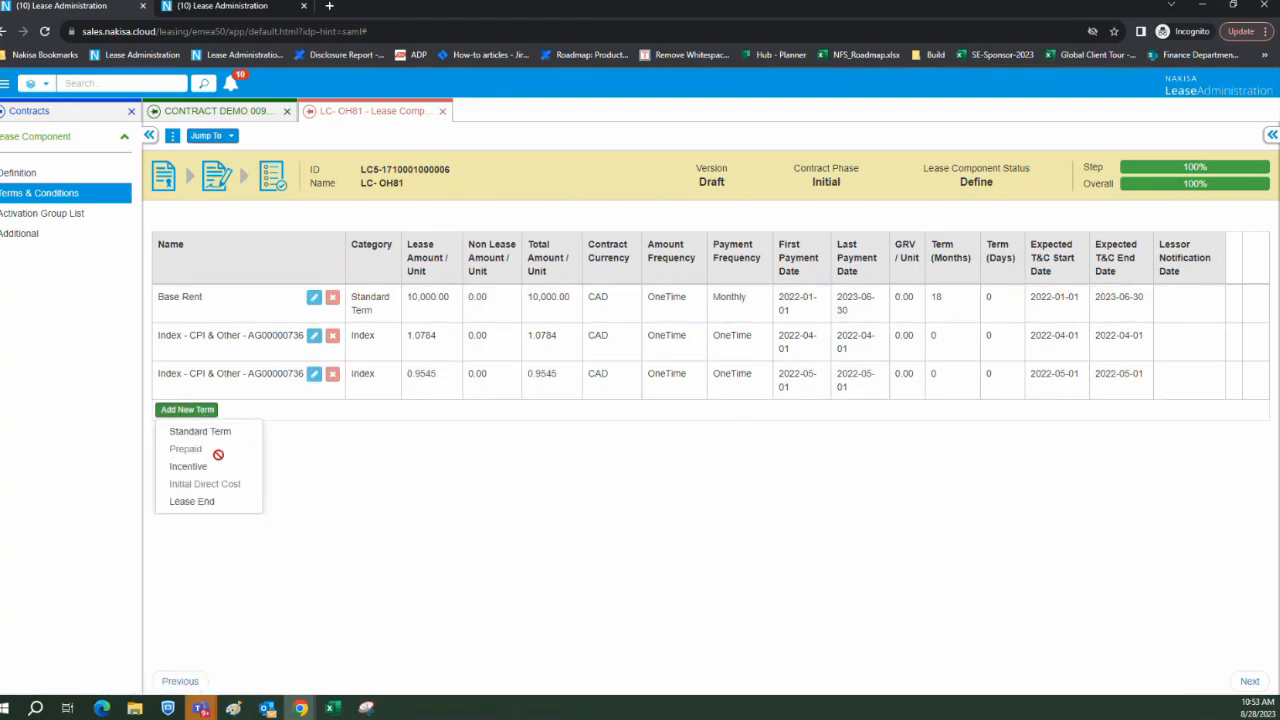
{"action": "left_click", "coordinate": [205, 431]}
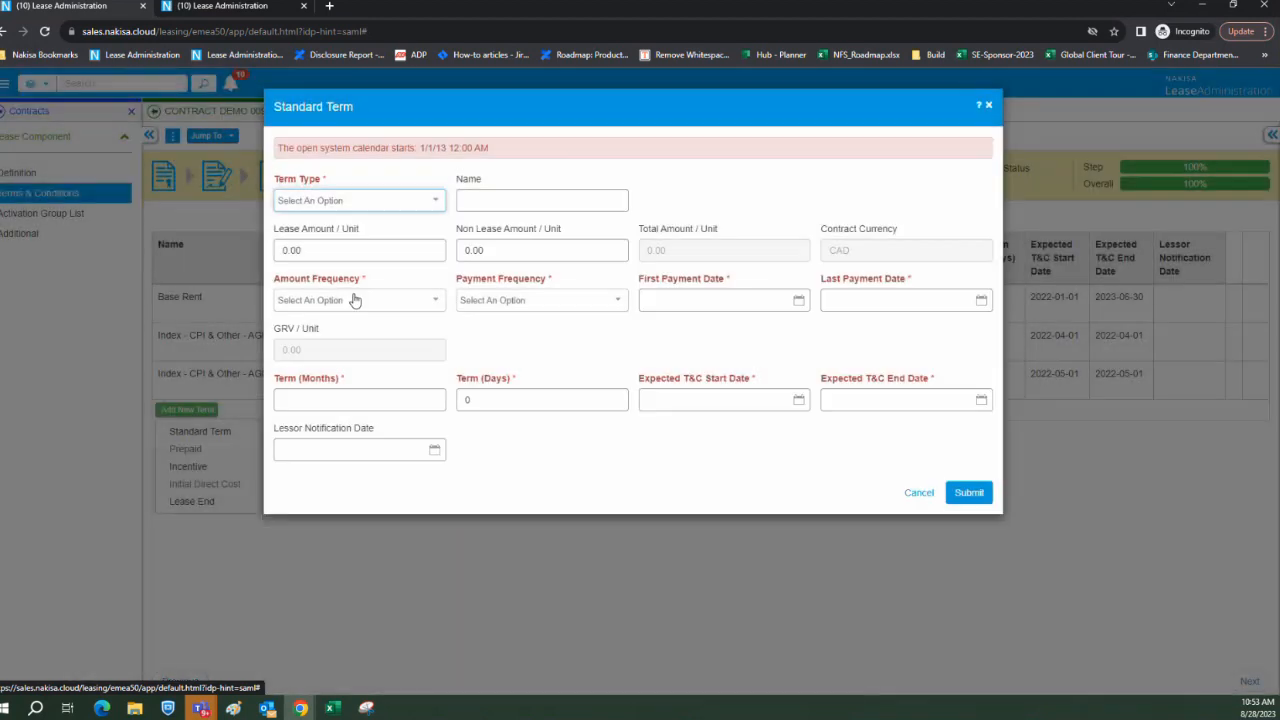
{"action": "left_click", "coordinate": [410, 200]}
{"action": "left_click", "coordinate": [366, 243]}
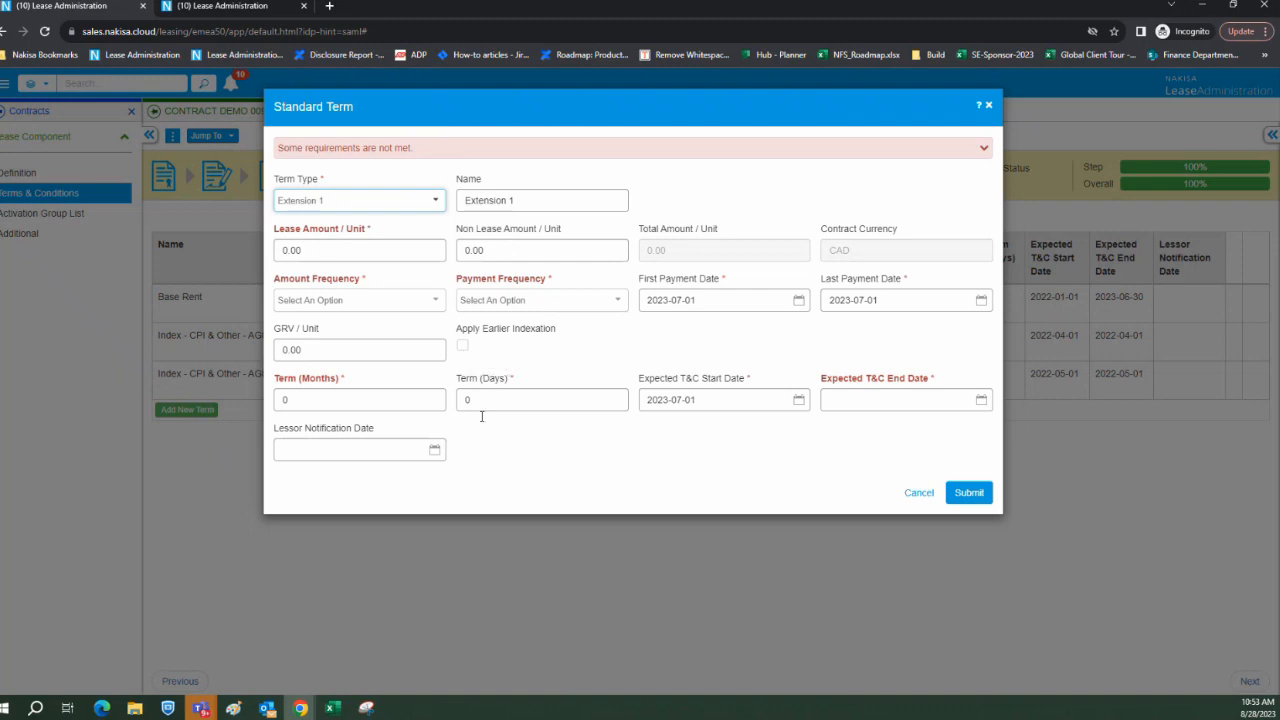
Try the Apply Earlier Indexation checkbox on and off, move the dialog aside and cancel the new extension term.
{"action": "left_click", "coordinate": [463, 346]}
{"action": "left_click", "coordinate": [463, 347]}
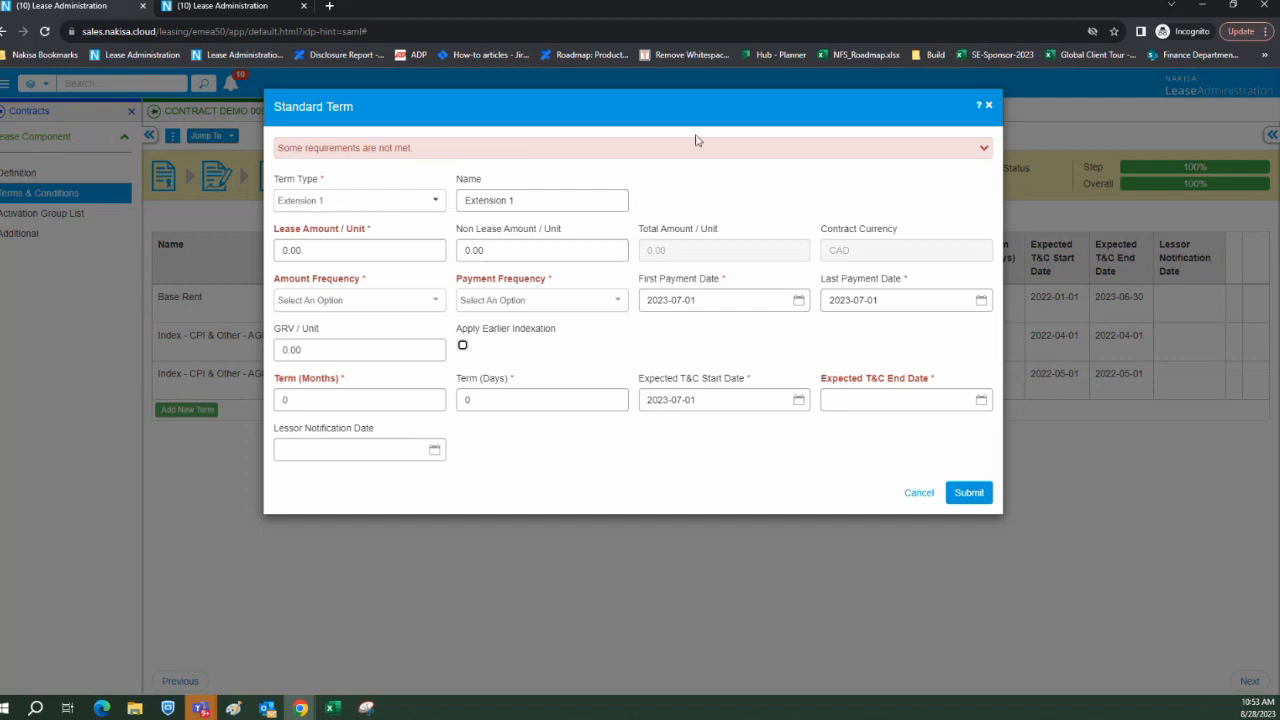
{"action": "left_click_drag", "start_coordinate": [711, 118], "coordinate": [596, 190]}
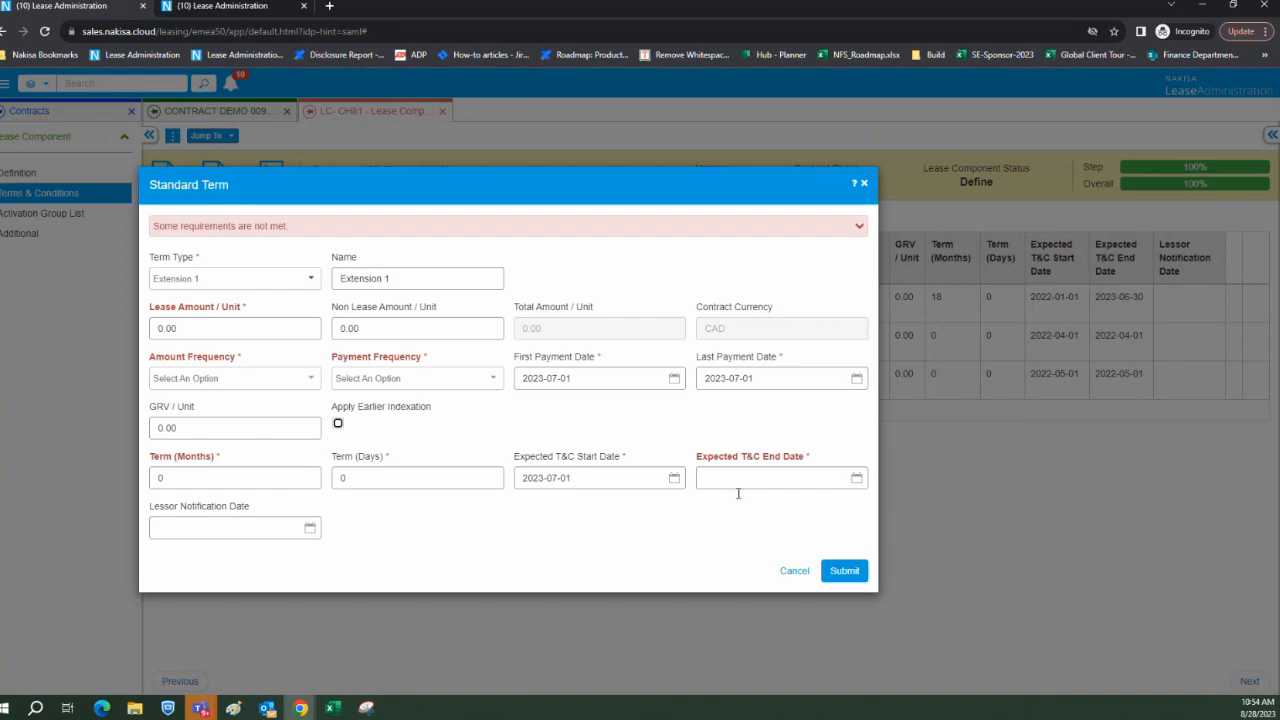
{"action": "left_click", "coordinate": [794, 570]}
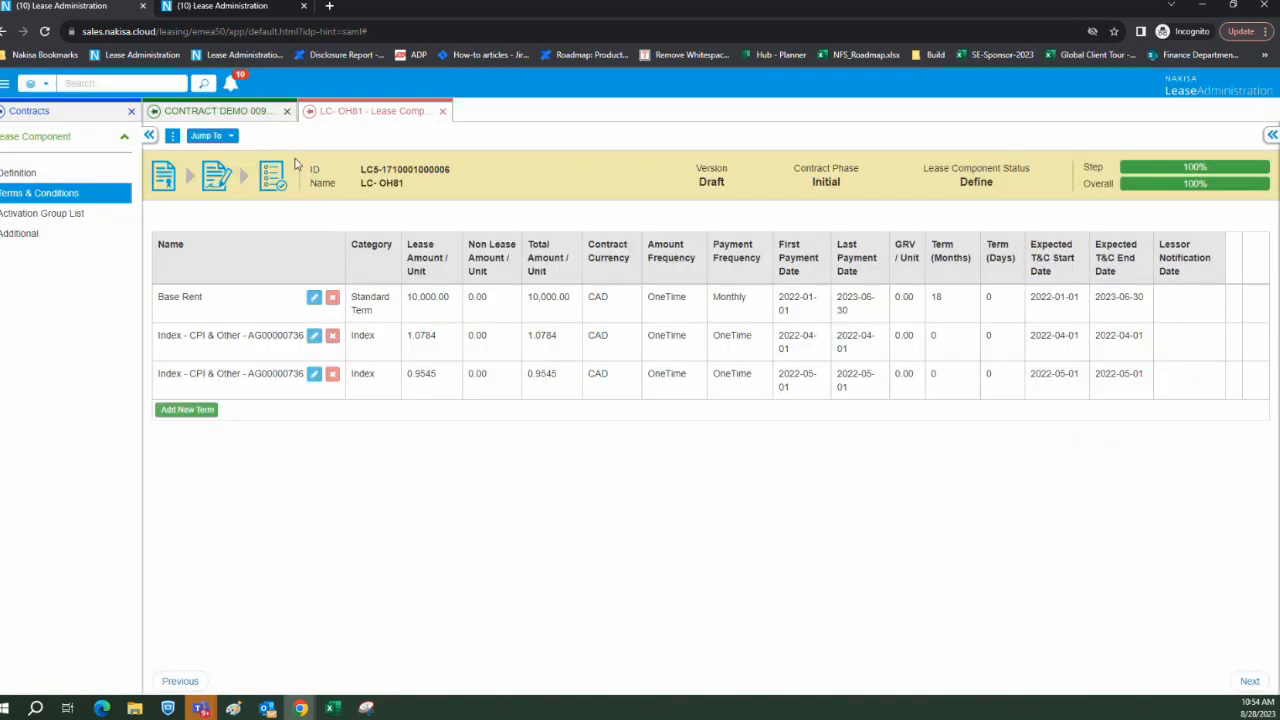
Return to the settings containing the Set "Apply Earlier Indexation" by default switch.
{"action": "left_click", "coordinate": [280, 8]}
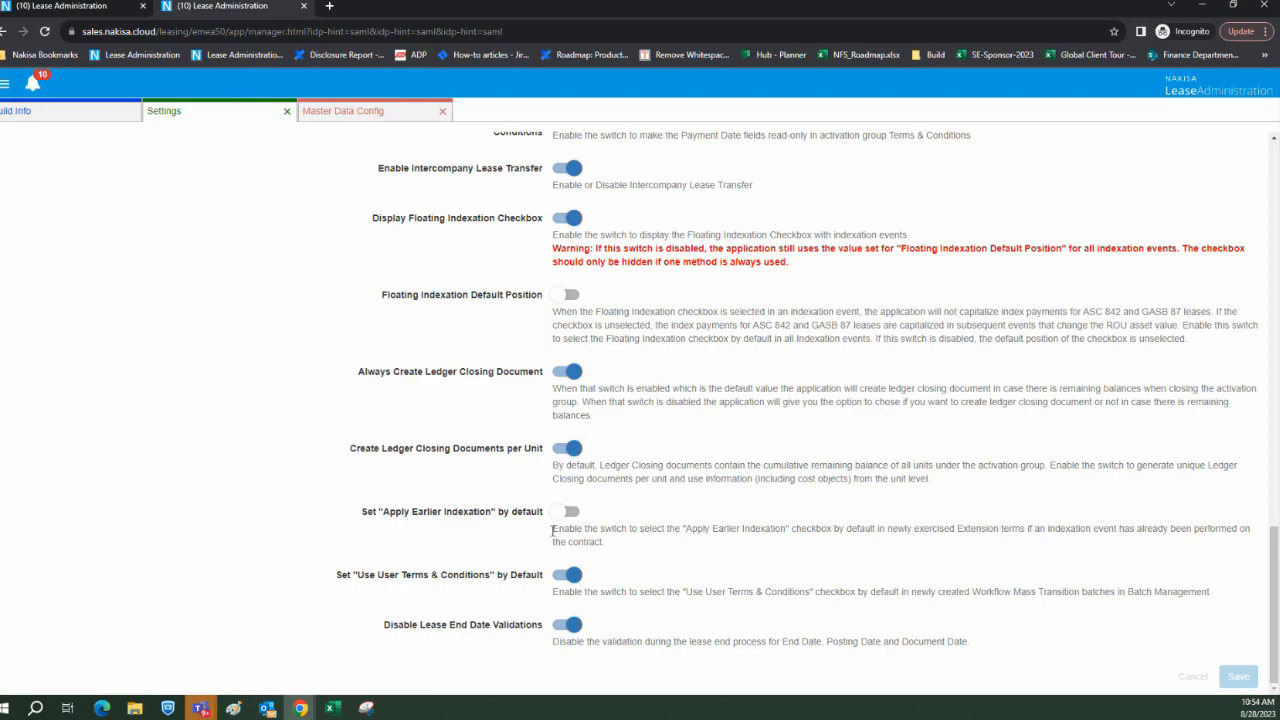